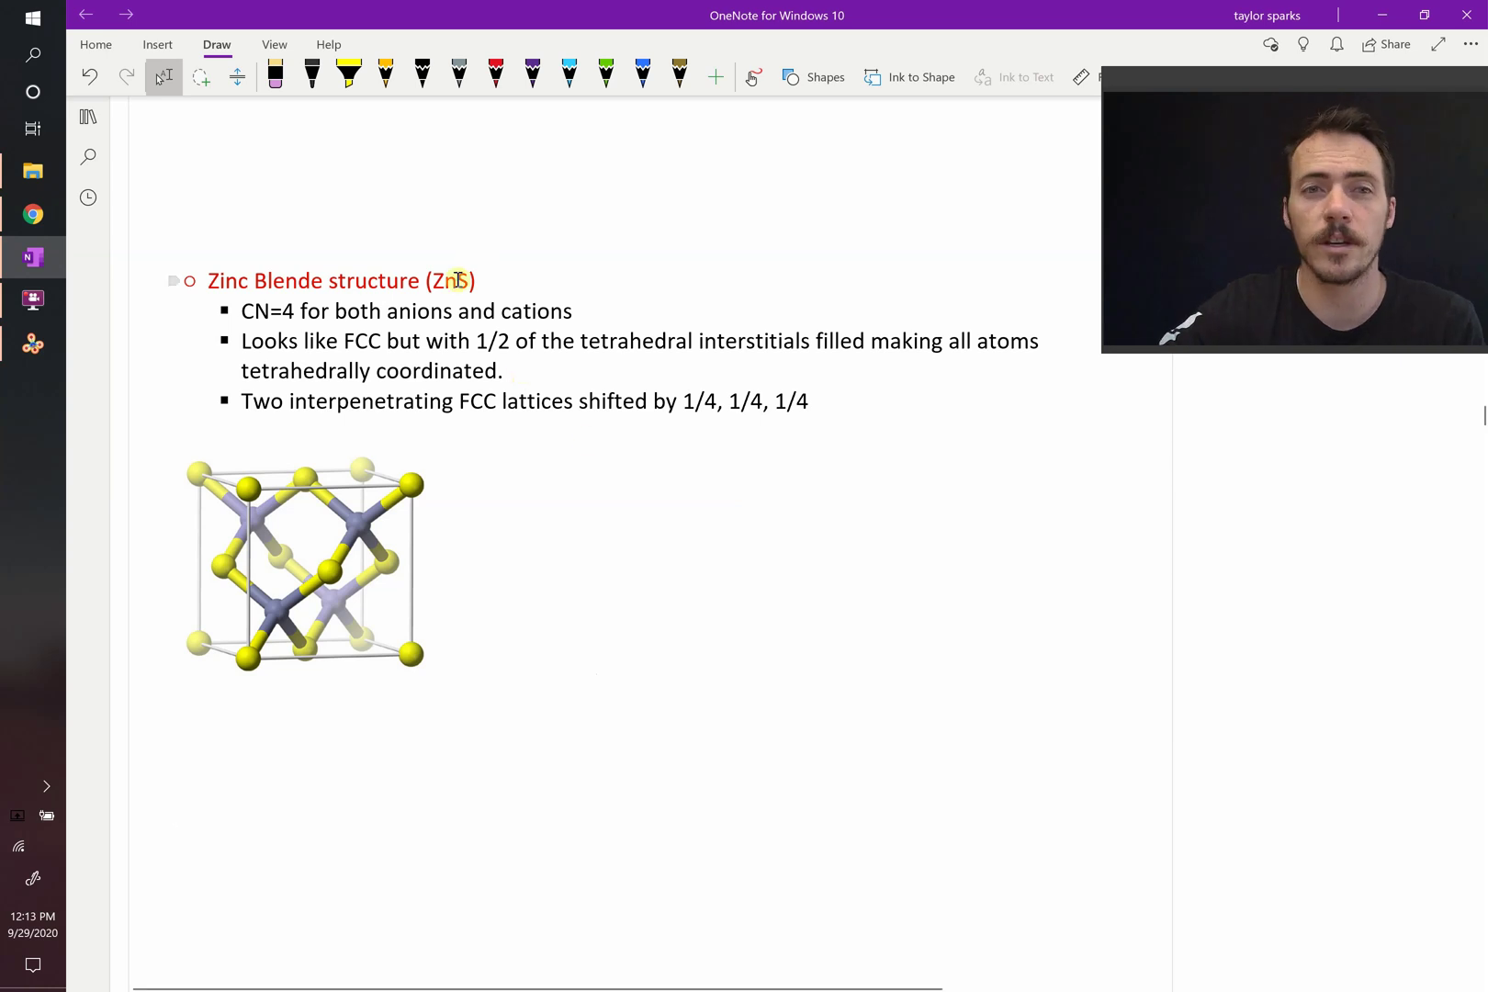
Bring Chrome's phosphor ZnS image search results to the front
left_click(32, 214)
left_click(569, 10)
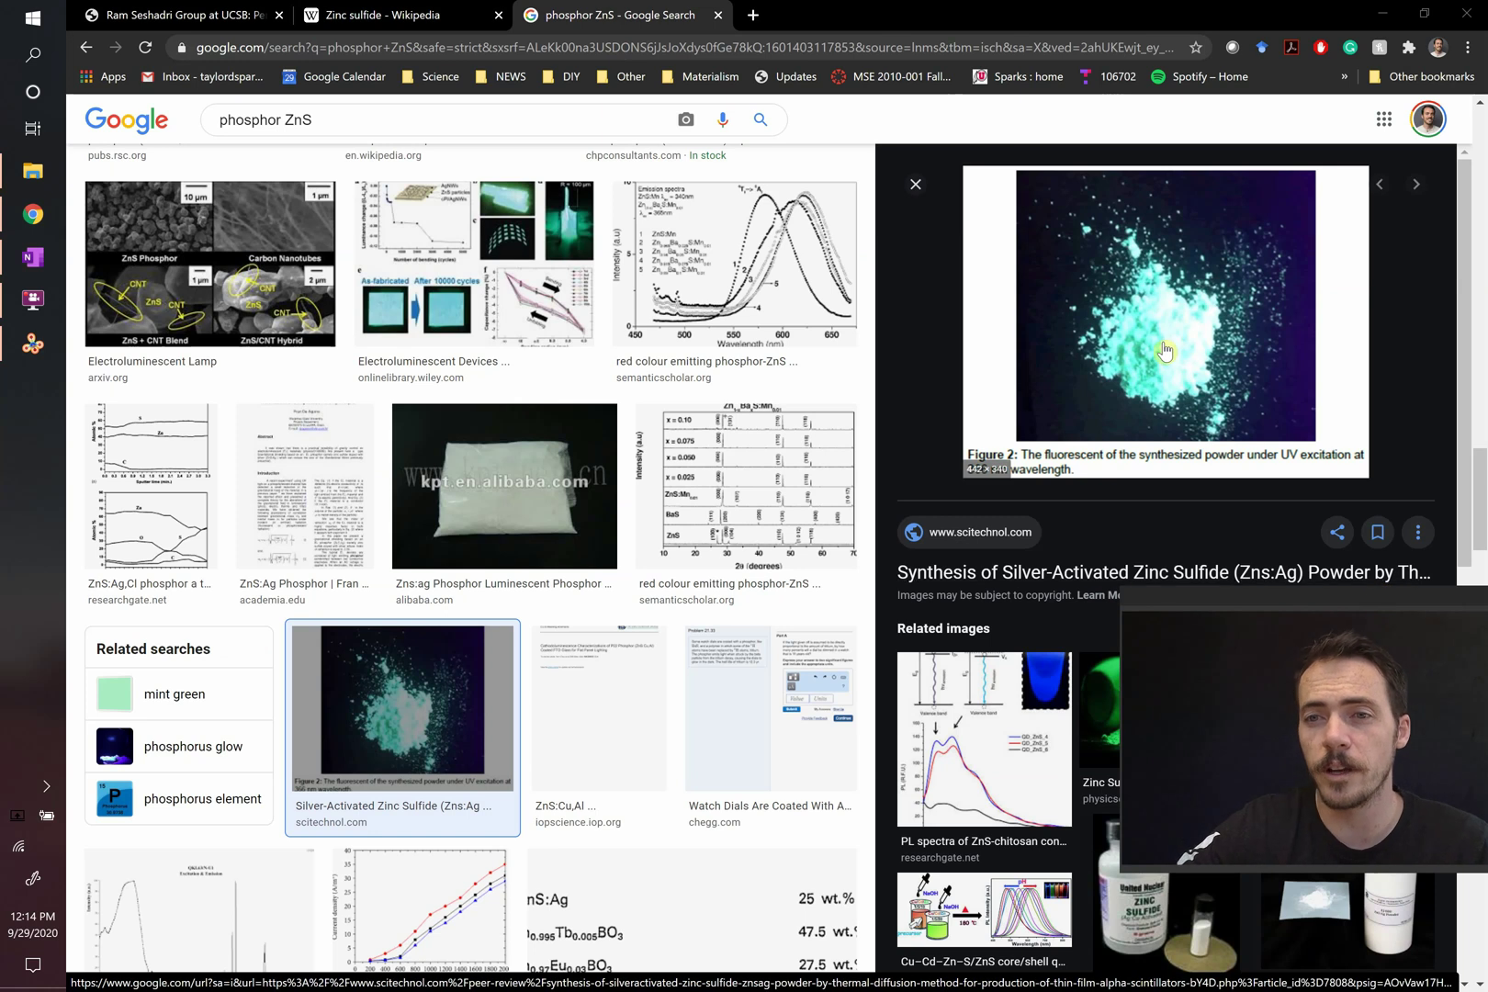
left_click_drag(1376, 606, 1314, 107)
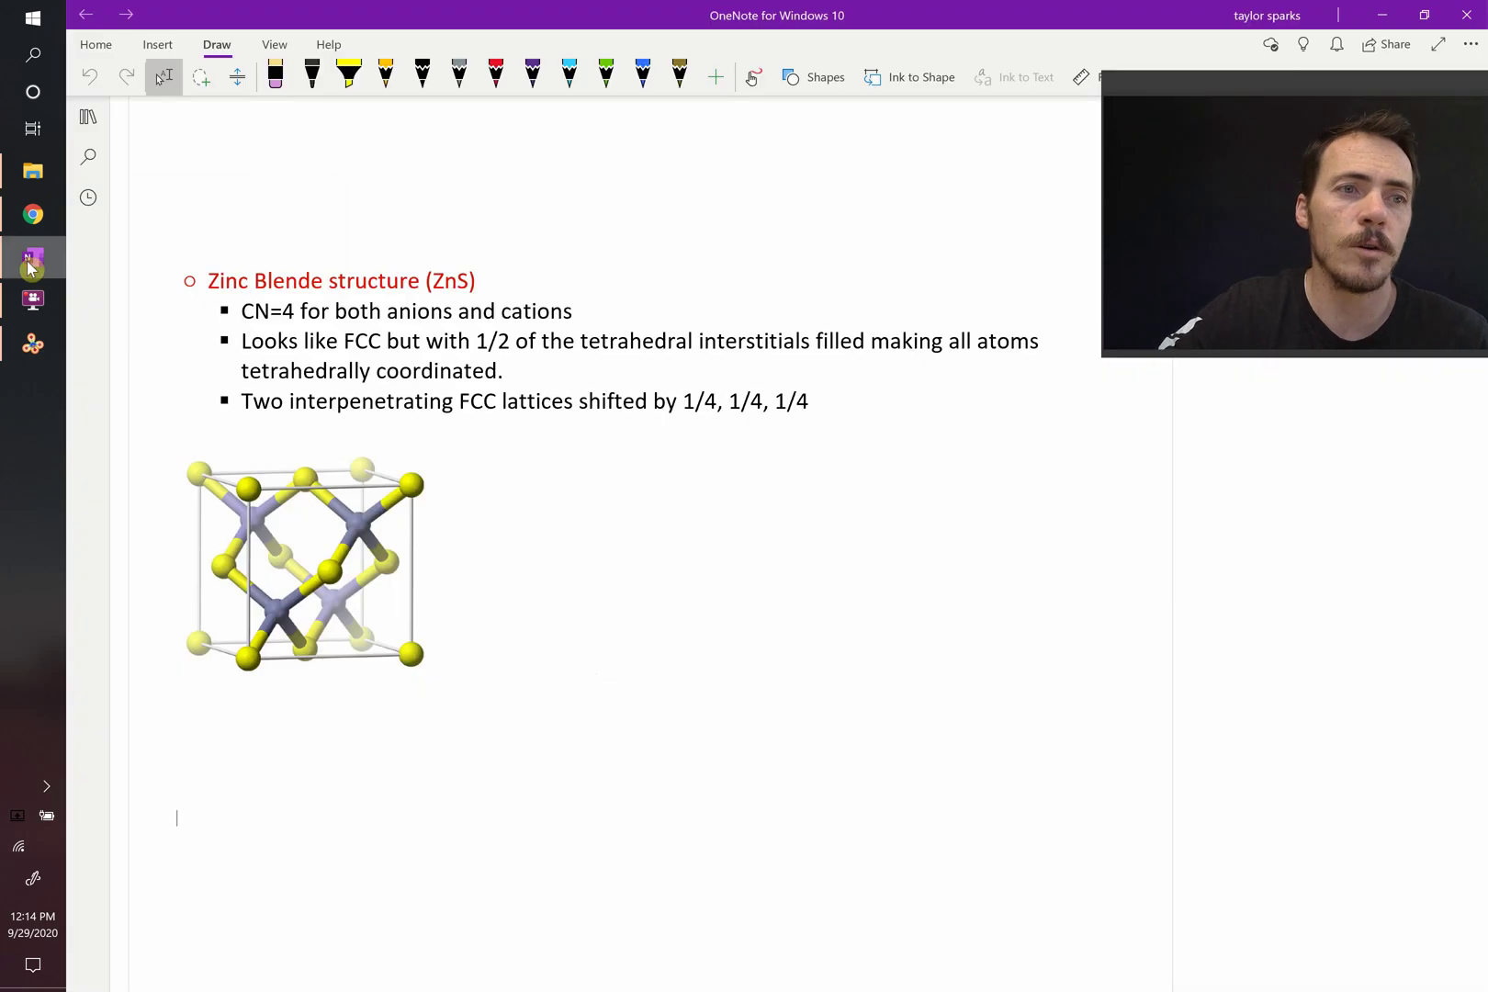
Back in OneNote, write the ratio rc/rA in red pen beside the ZnS unit cell image
left_click(32, 262)
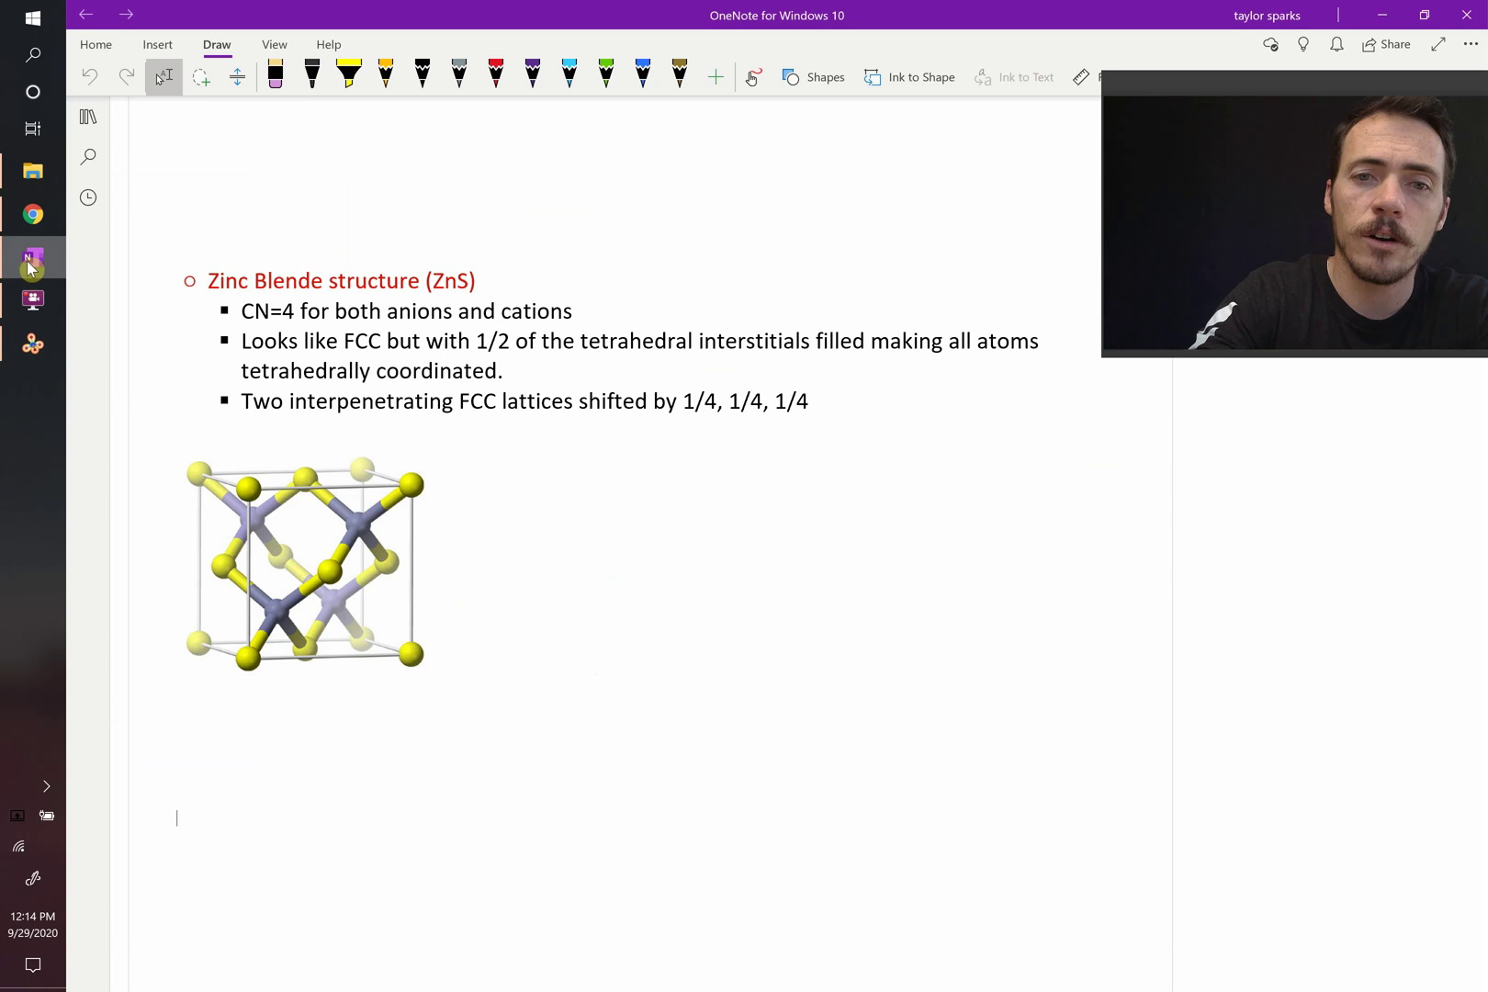
left_click(495, 76)
mouse_move(682, 497)
left_mouse_down()
mouse_move(706, 466)
mouse_move(727, 501)
left_mouse_up()
left_click_drag(669, 548, 732, 536)
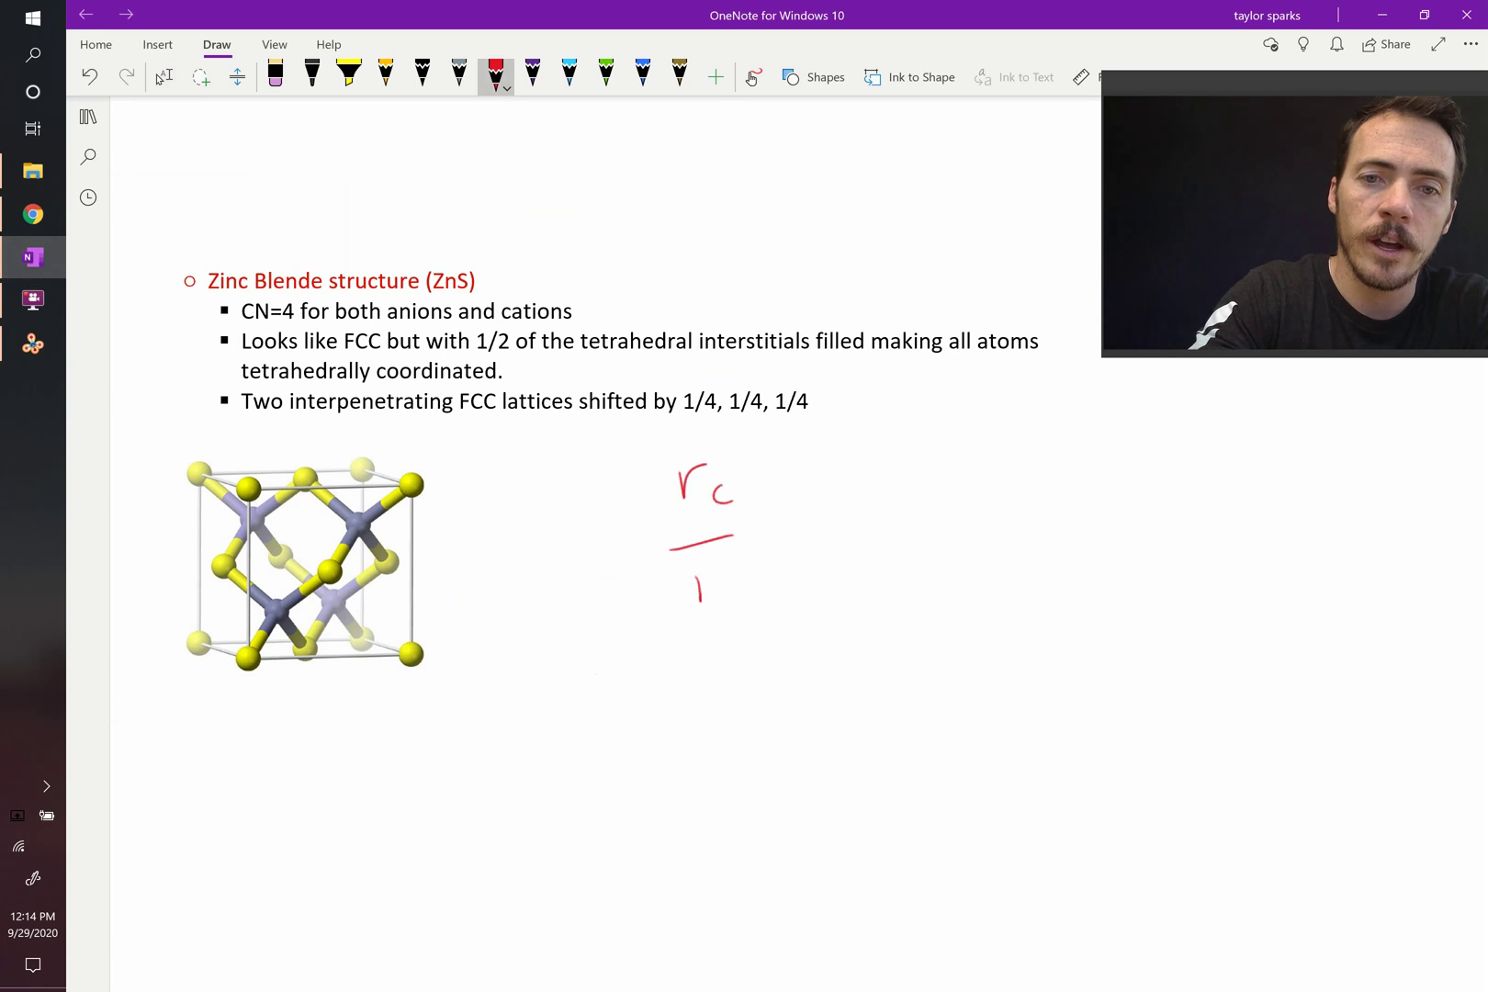
mouse_move(697, 602)
left_mouse_down()
mouse_move(712, 579)
mouse_move(740, 611)
left_mouse_up()
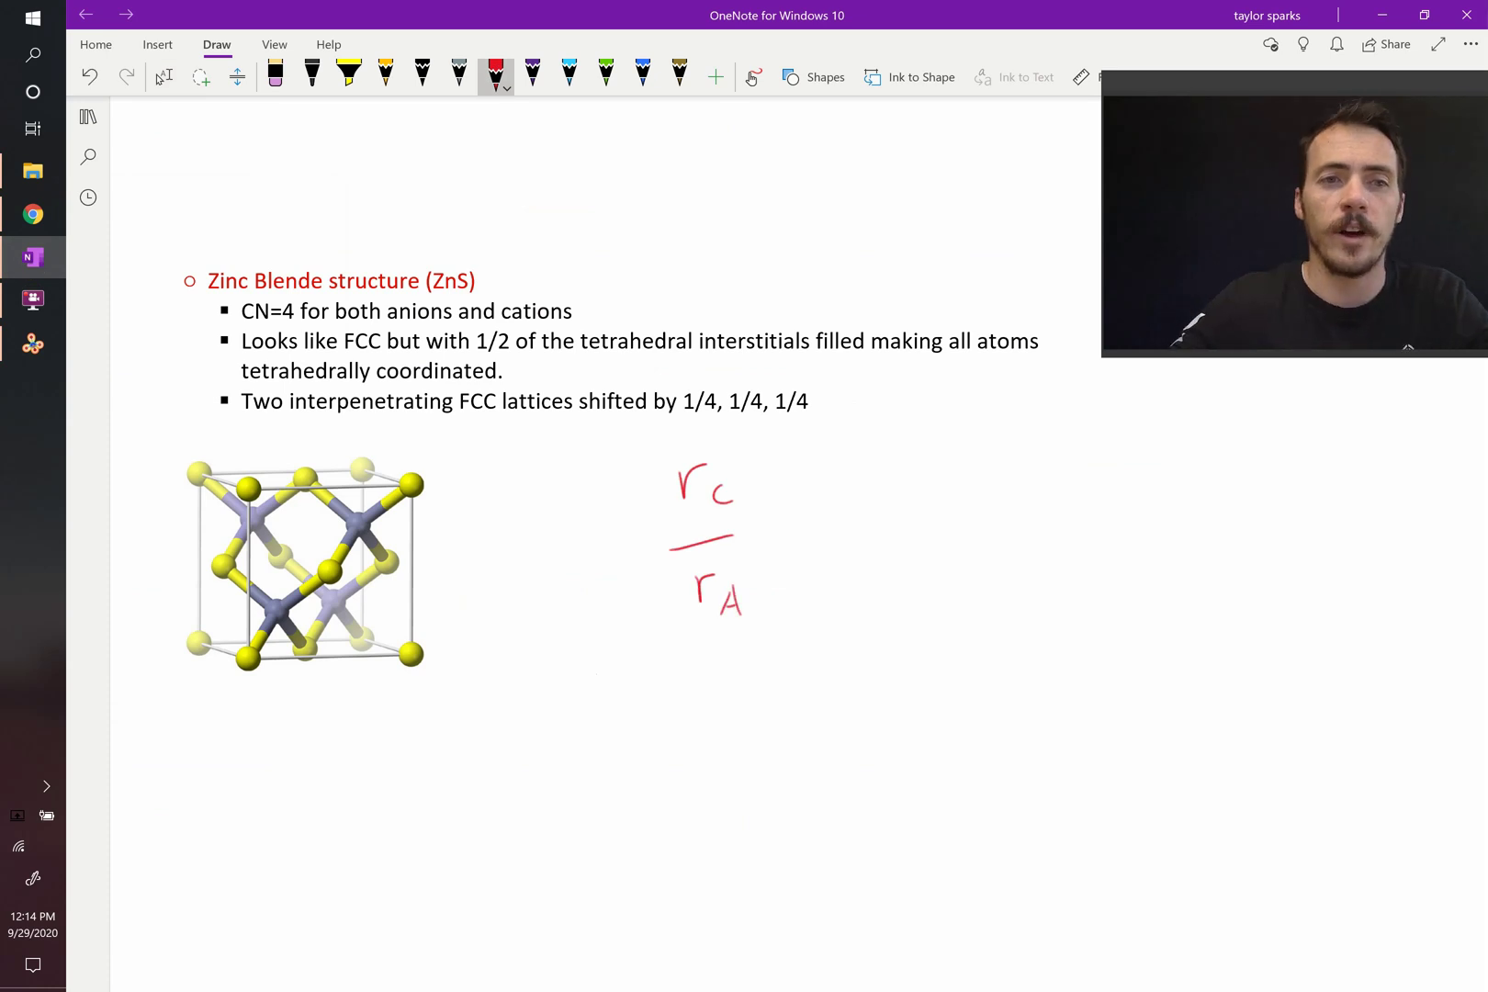
Look up ionic radii in the periodic table: sulfur 1.84 and four-coordinate zinc 0.60
key("alt+Tab")
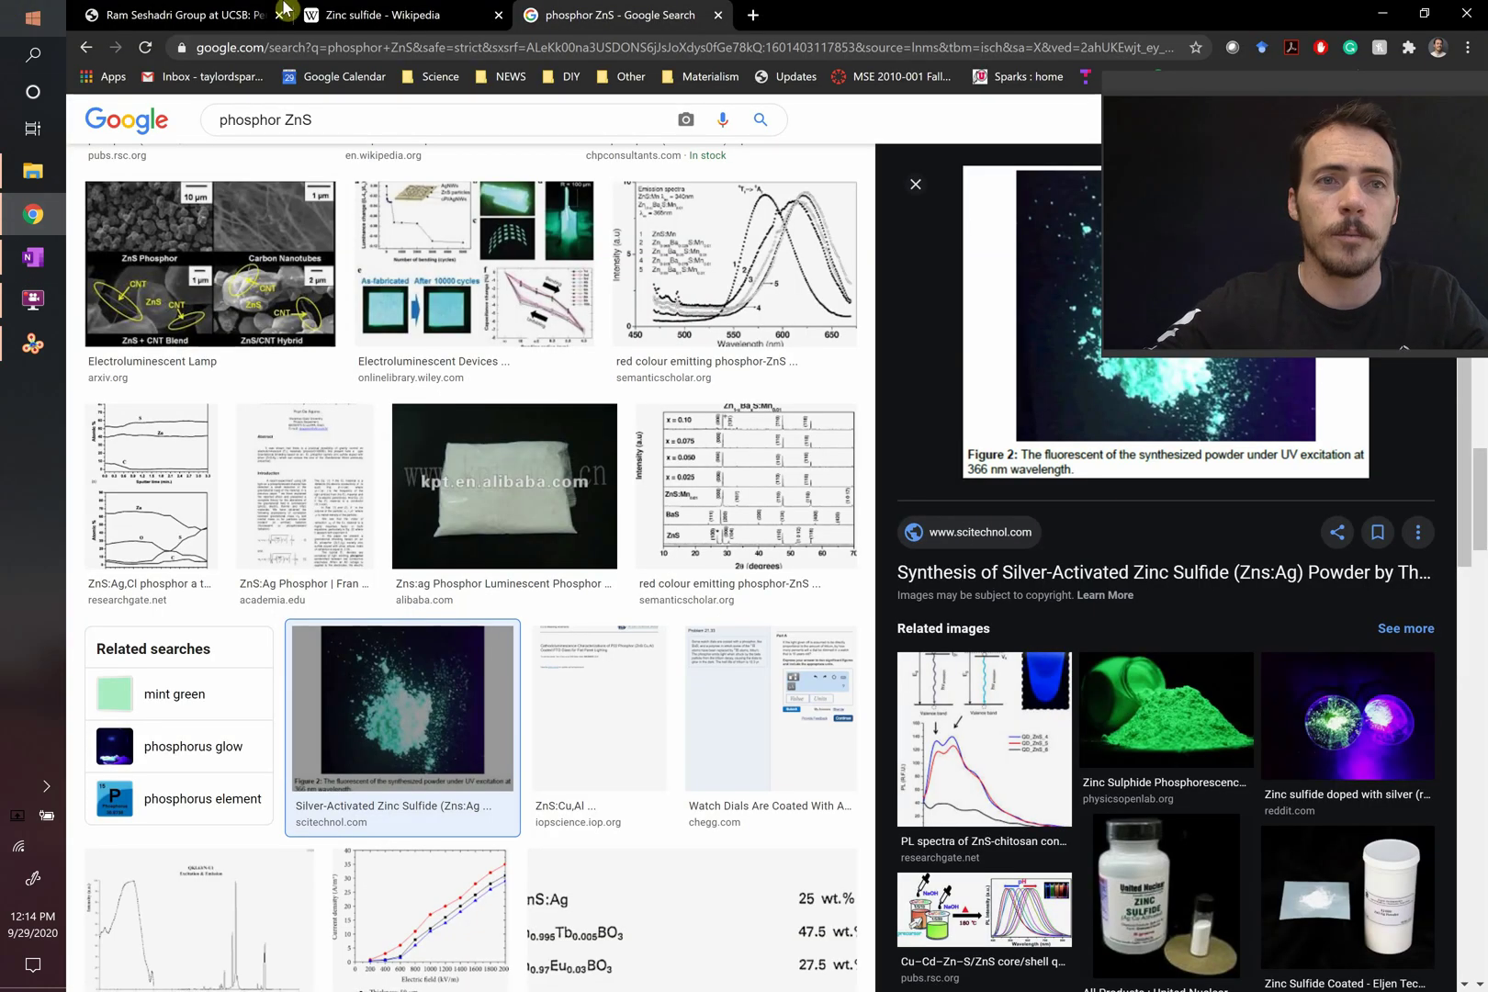
key("ctrl+1")
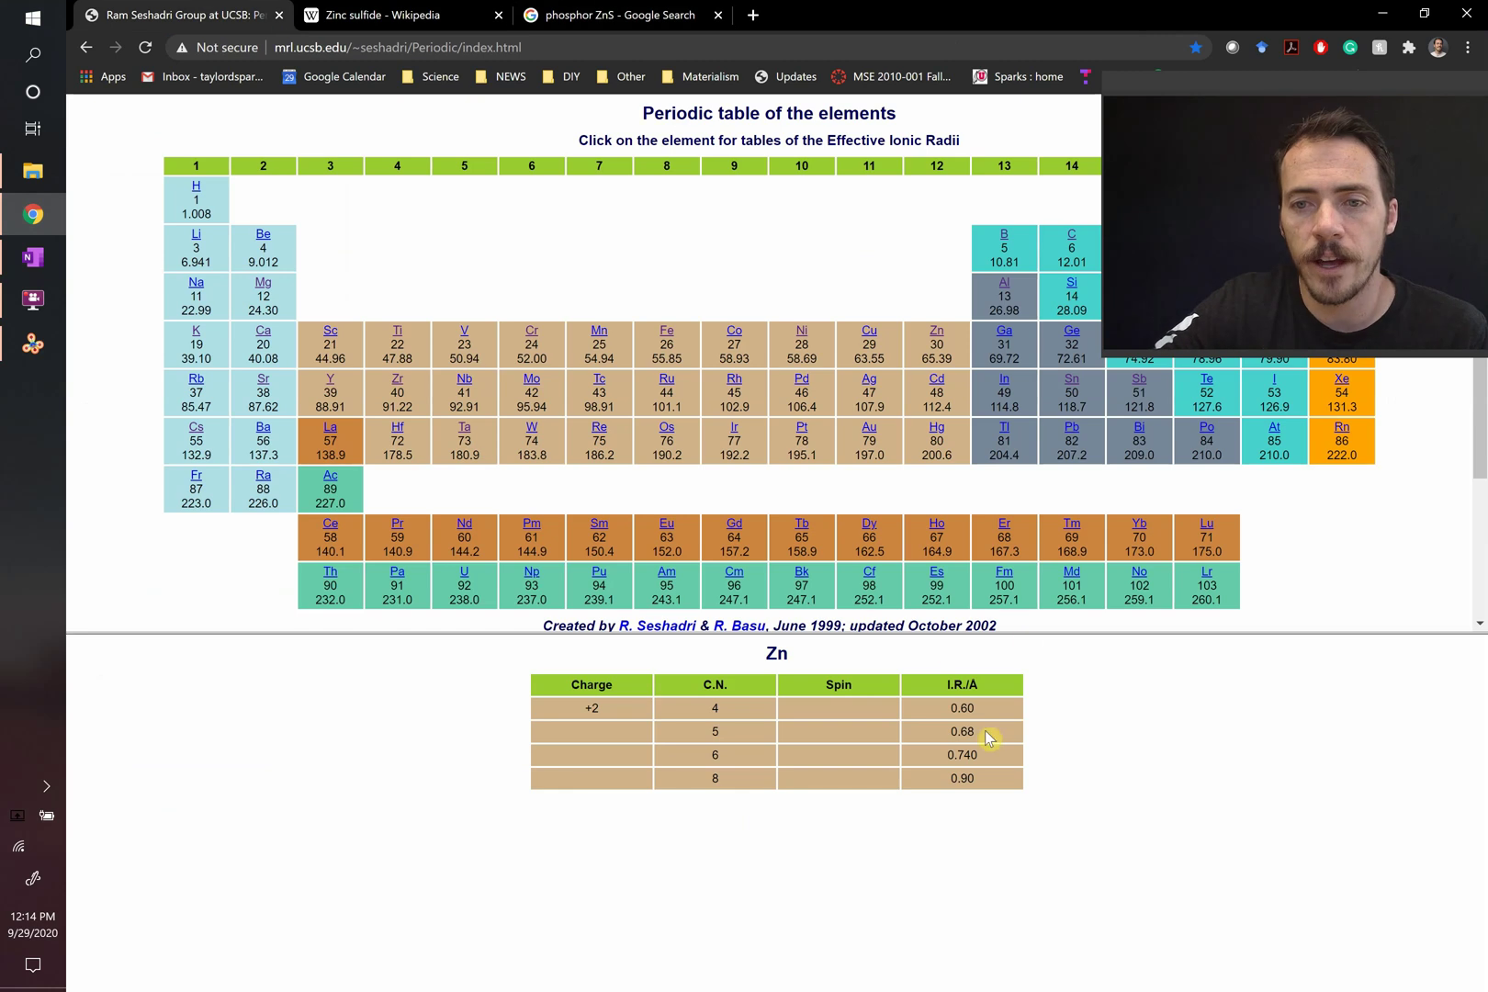
left_click_drag(1296, 79, 1279, 436)
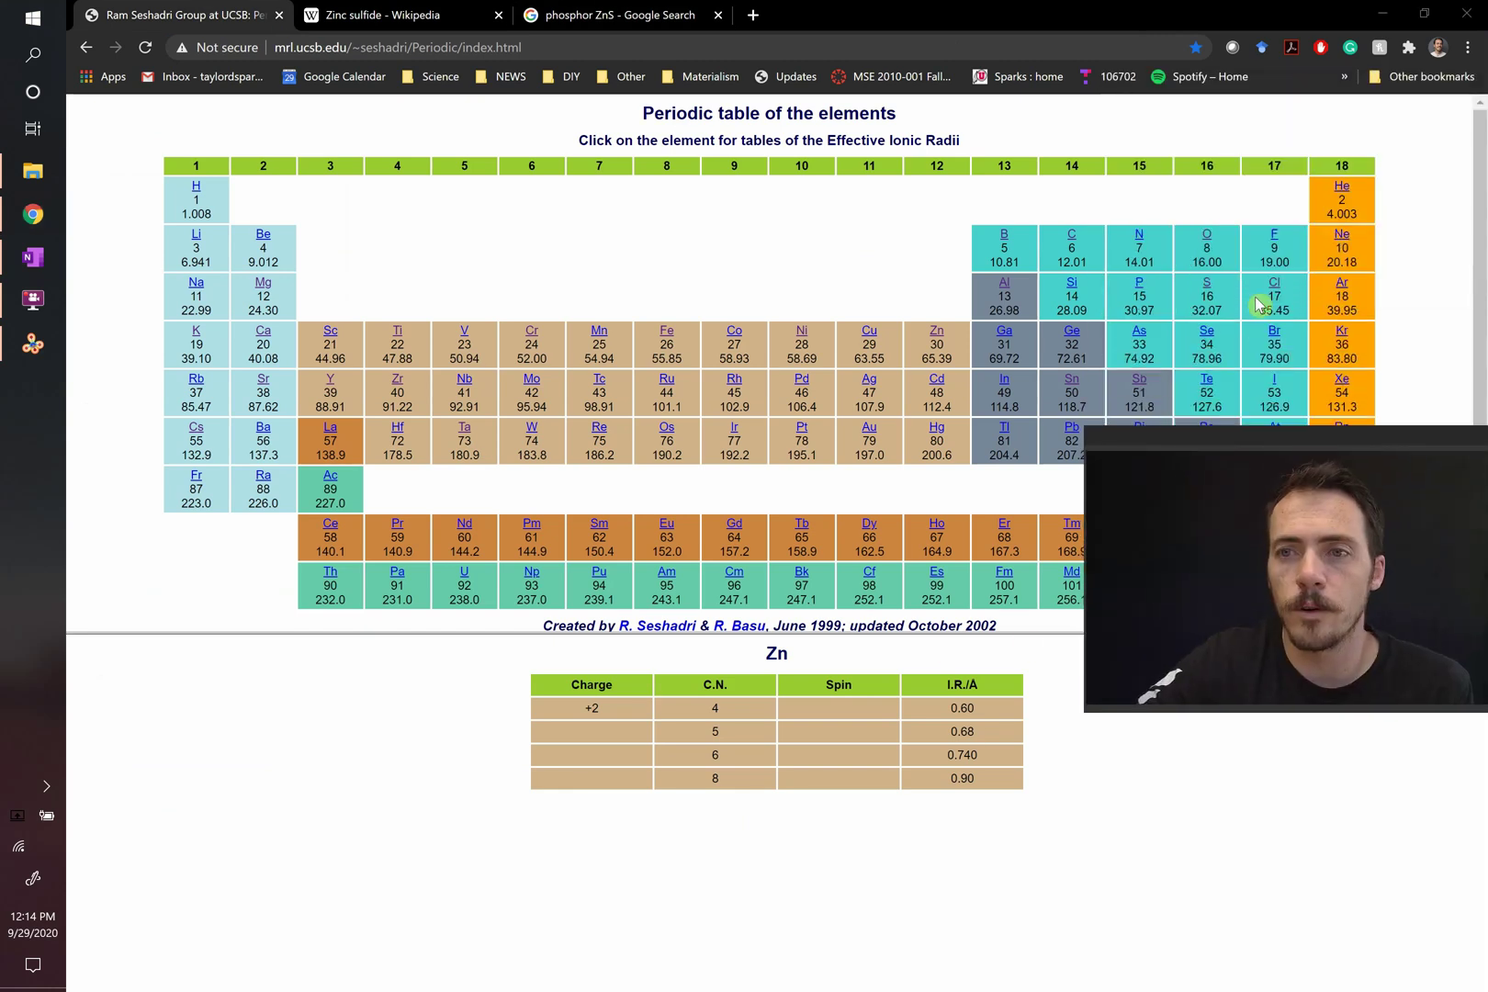
left_click(1205, 291)
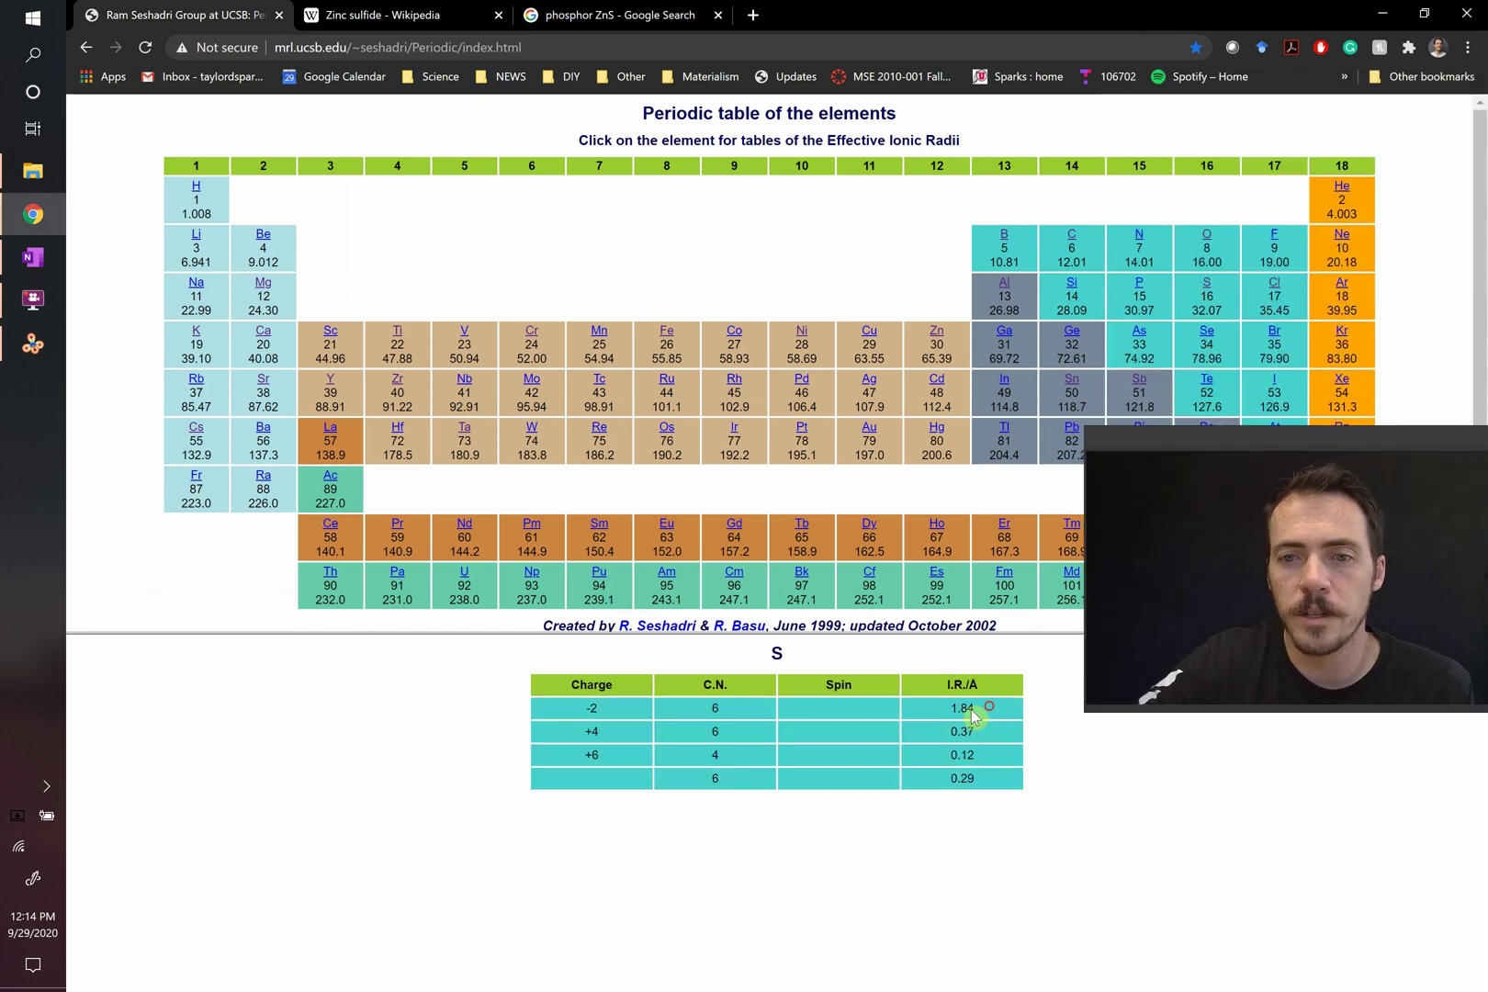
left_click_drag(976, 710, 947, 720)
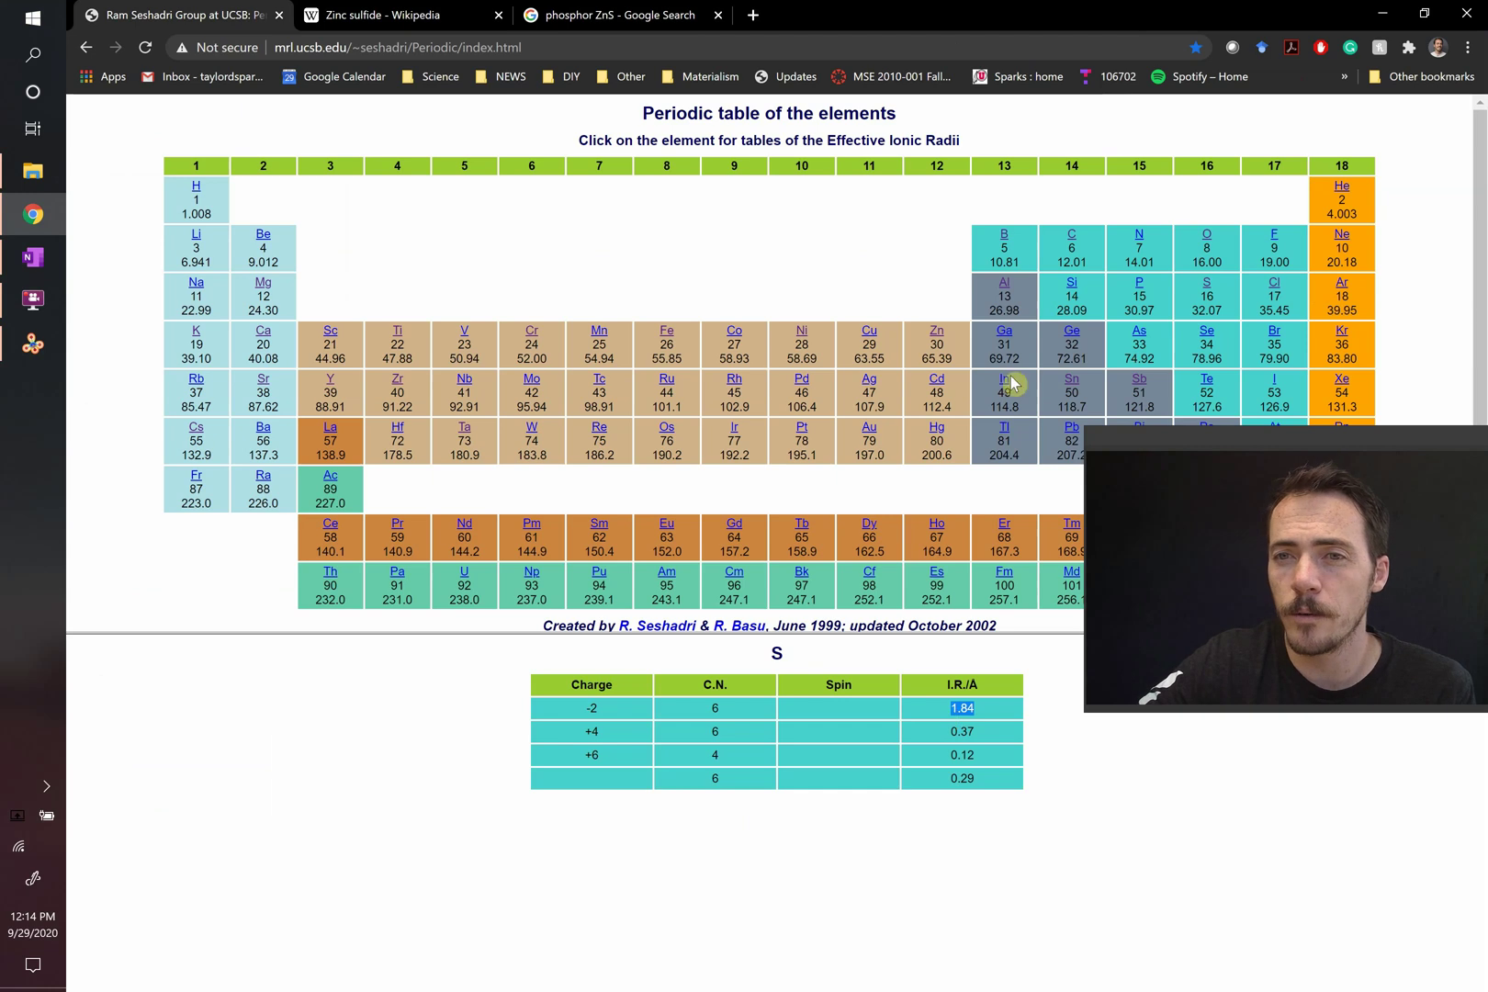
left_click(936, 330)
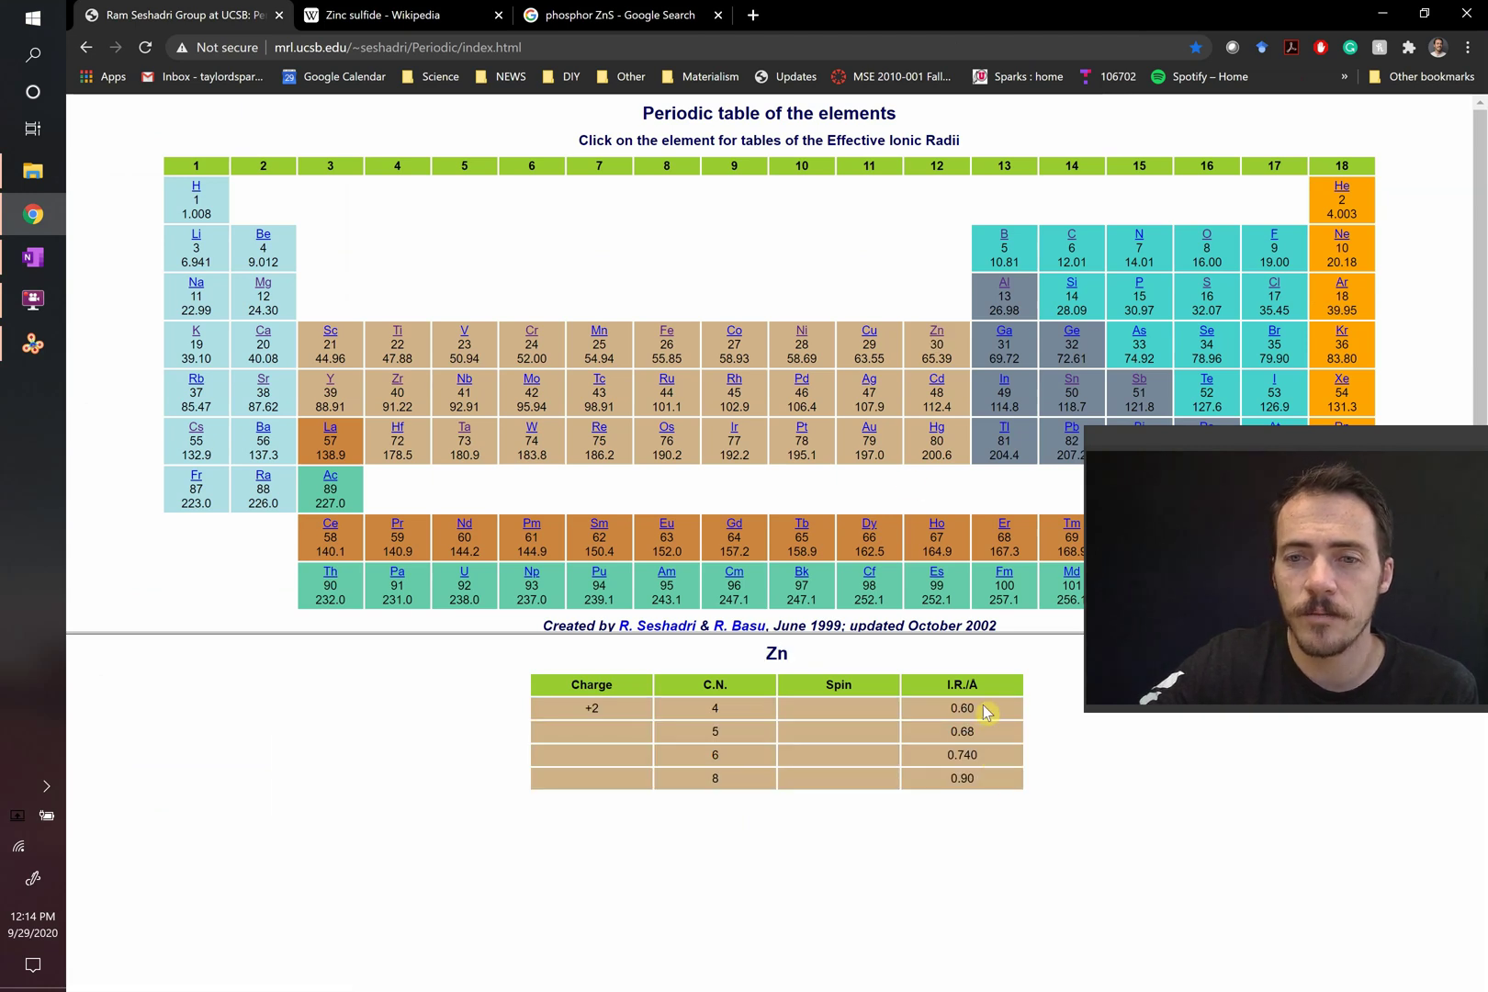
left_click_drag(982, 711, 942, 713)
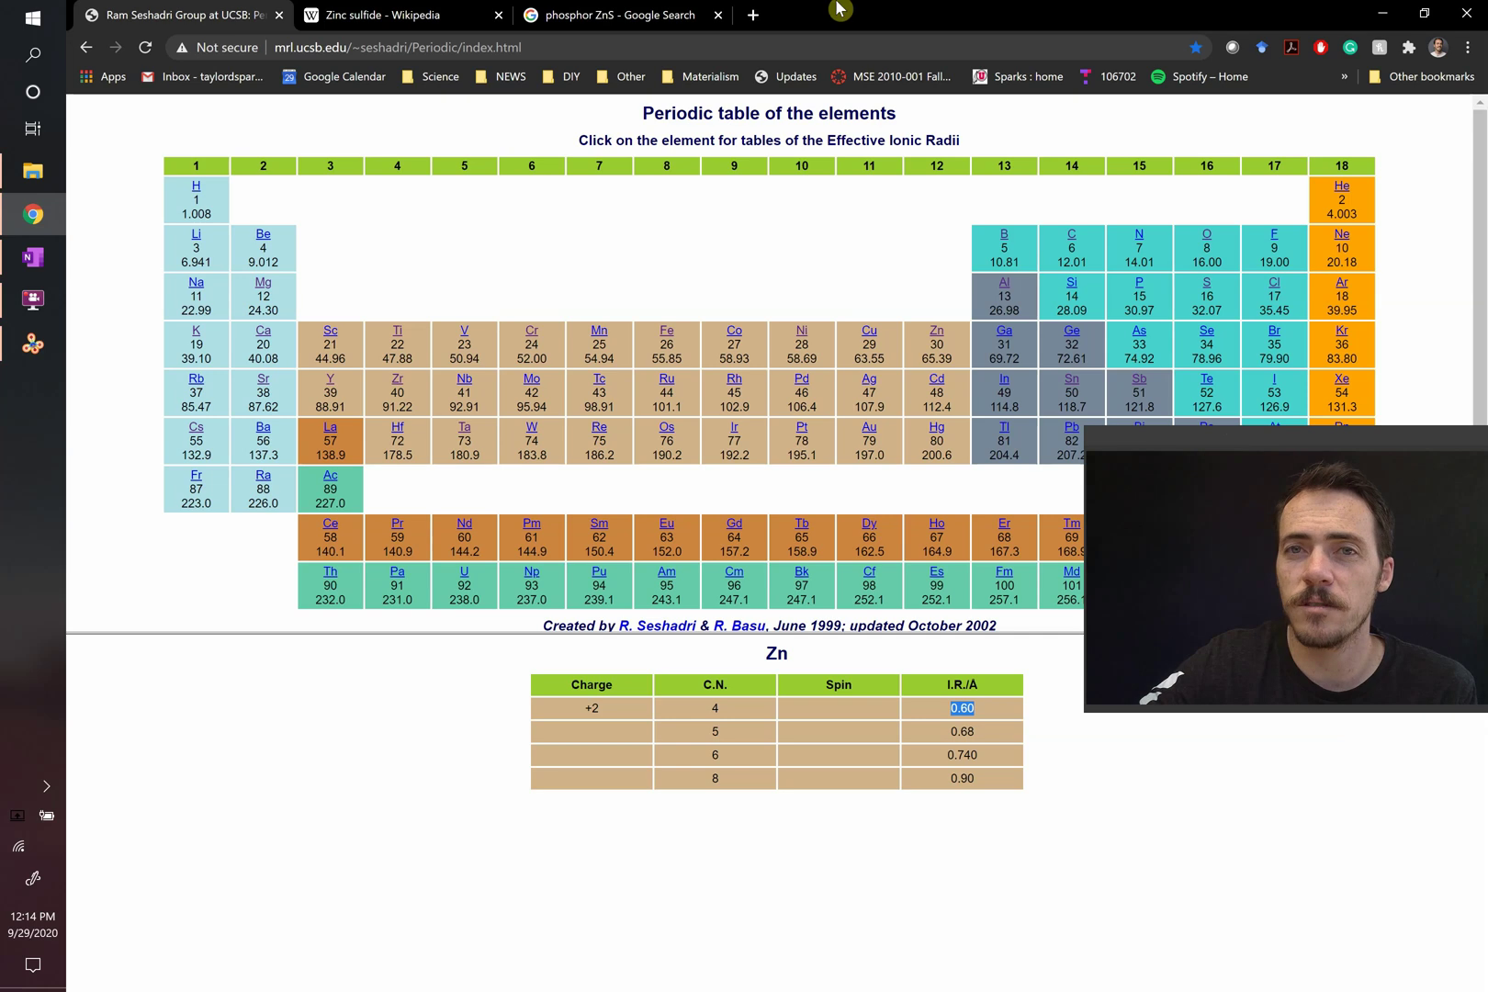
Calculate 0.6/1.84 ≈ 0.326 in a new tab, then return to the notes
left_click(752, 14)
type("0.")
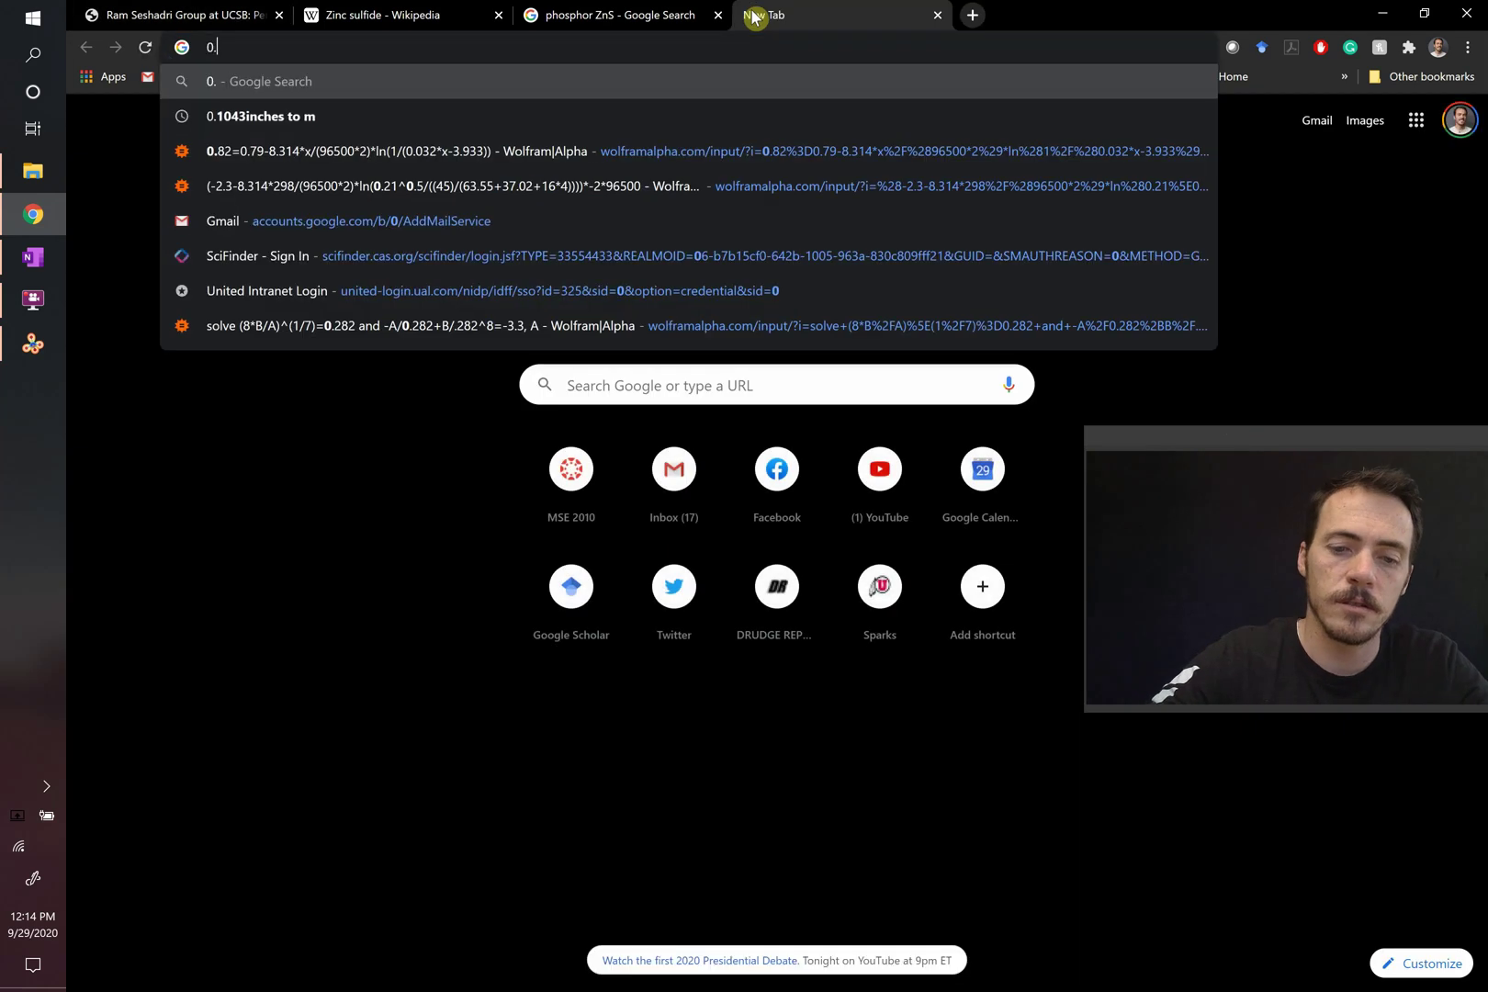
type("5")
key("BackSpace")
type("6/1")
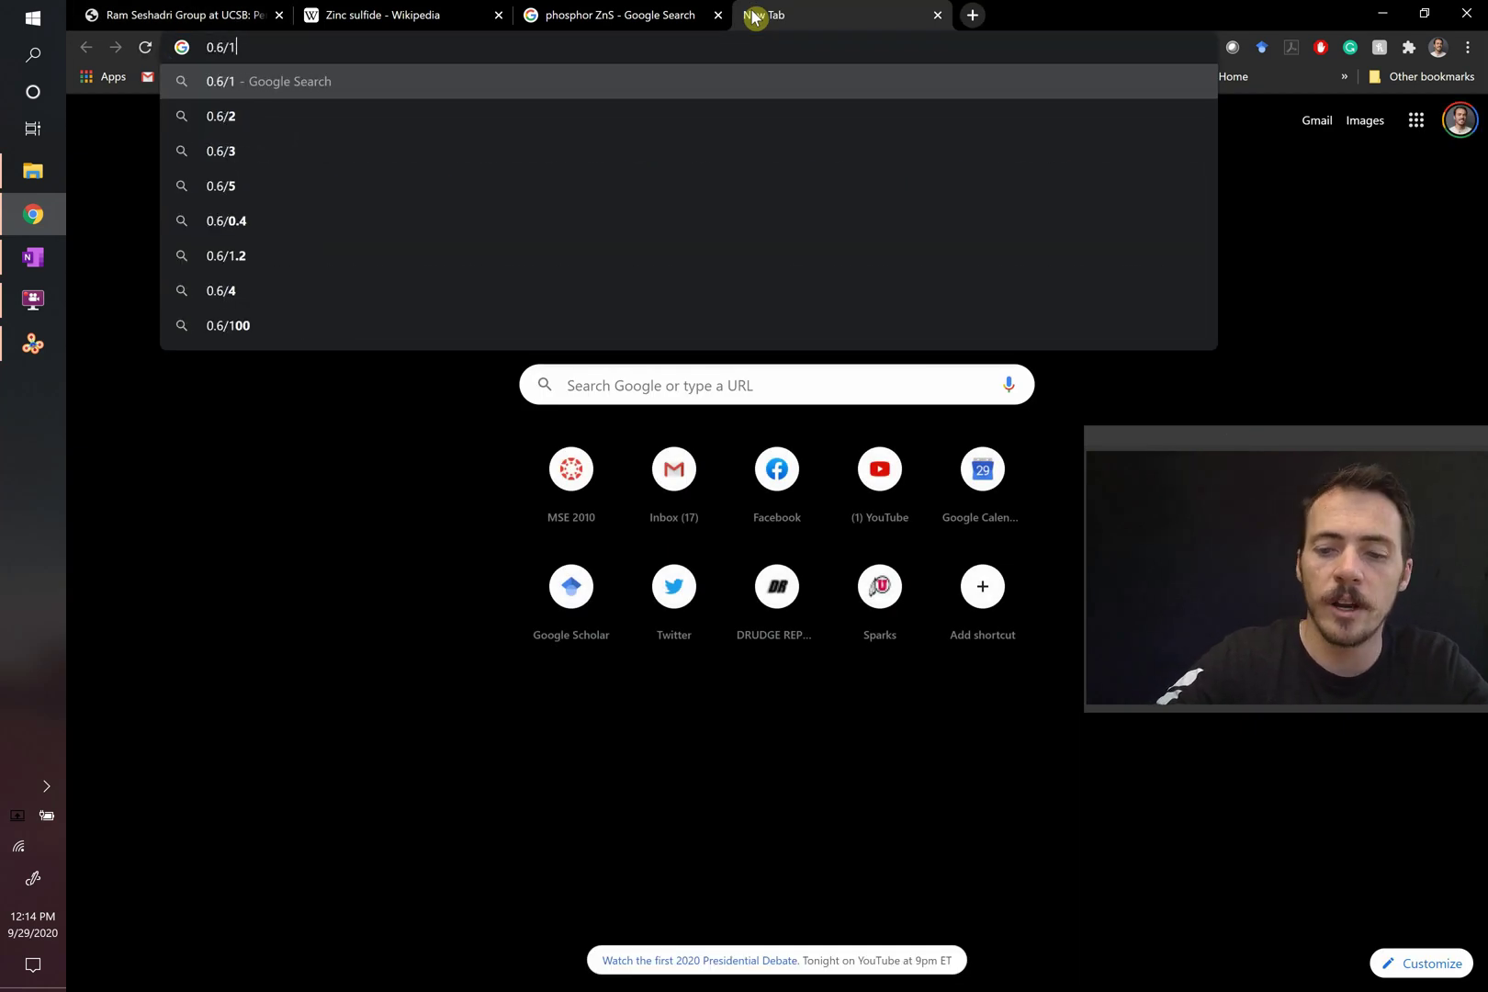
type(".84")
key("Return")
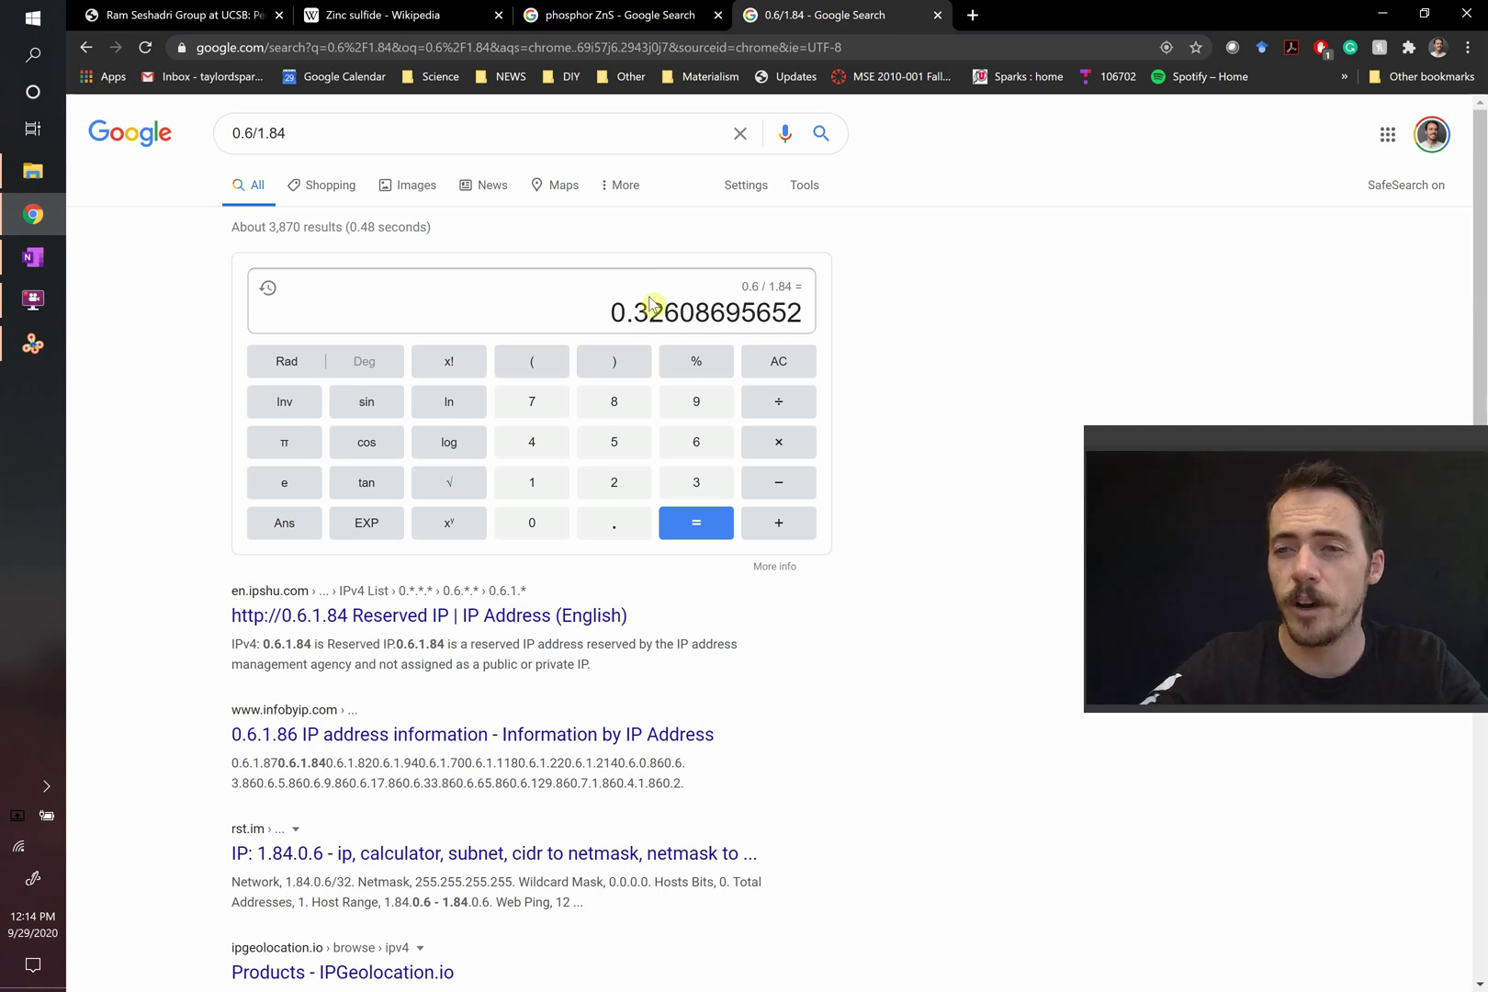
key("alt+Tab")
scroll(648, 307, "up", 10)
scroll(649, 307, "up", 10)
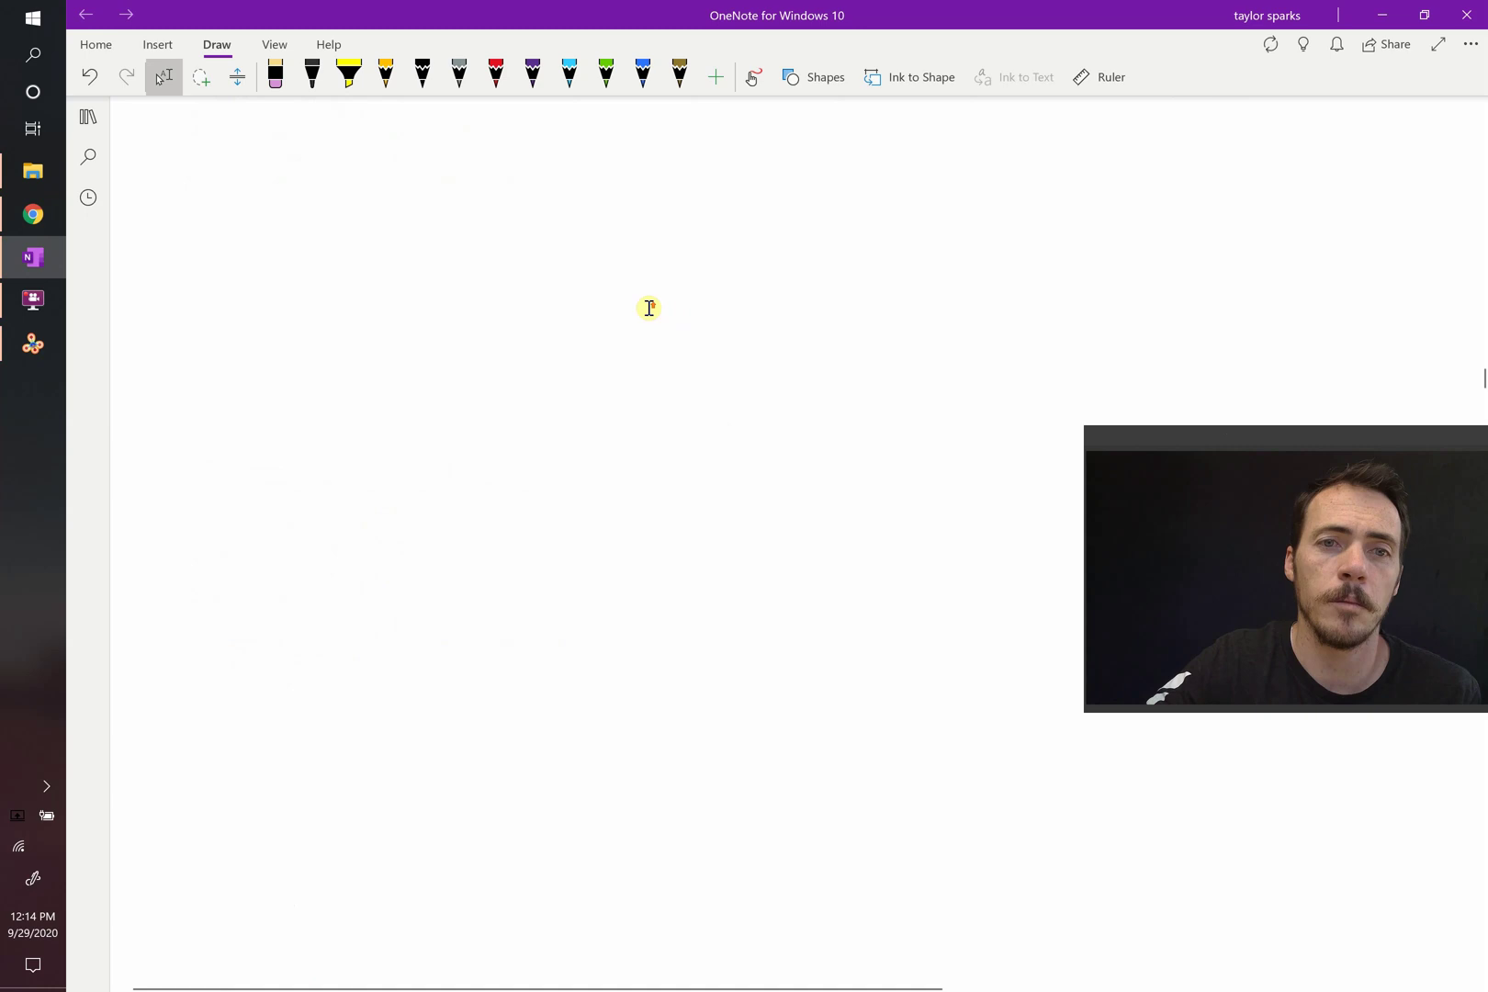
scroll(649, 308, "up", 10)
scroll(649, 308, "up", 3)
scroll(649, 308, "up", 1)
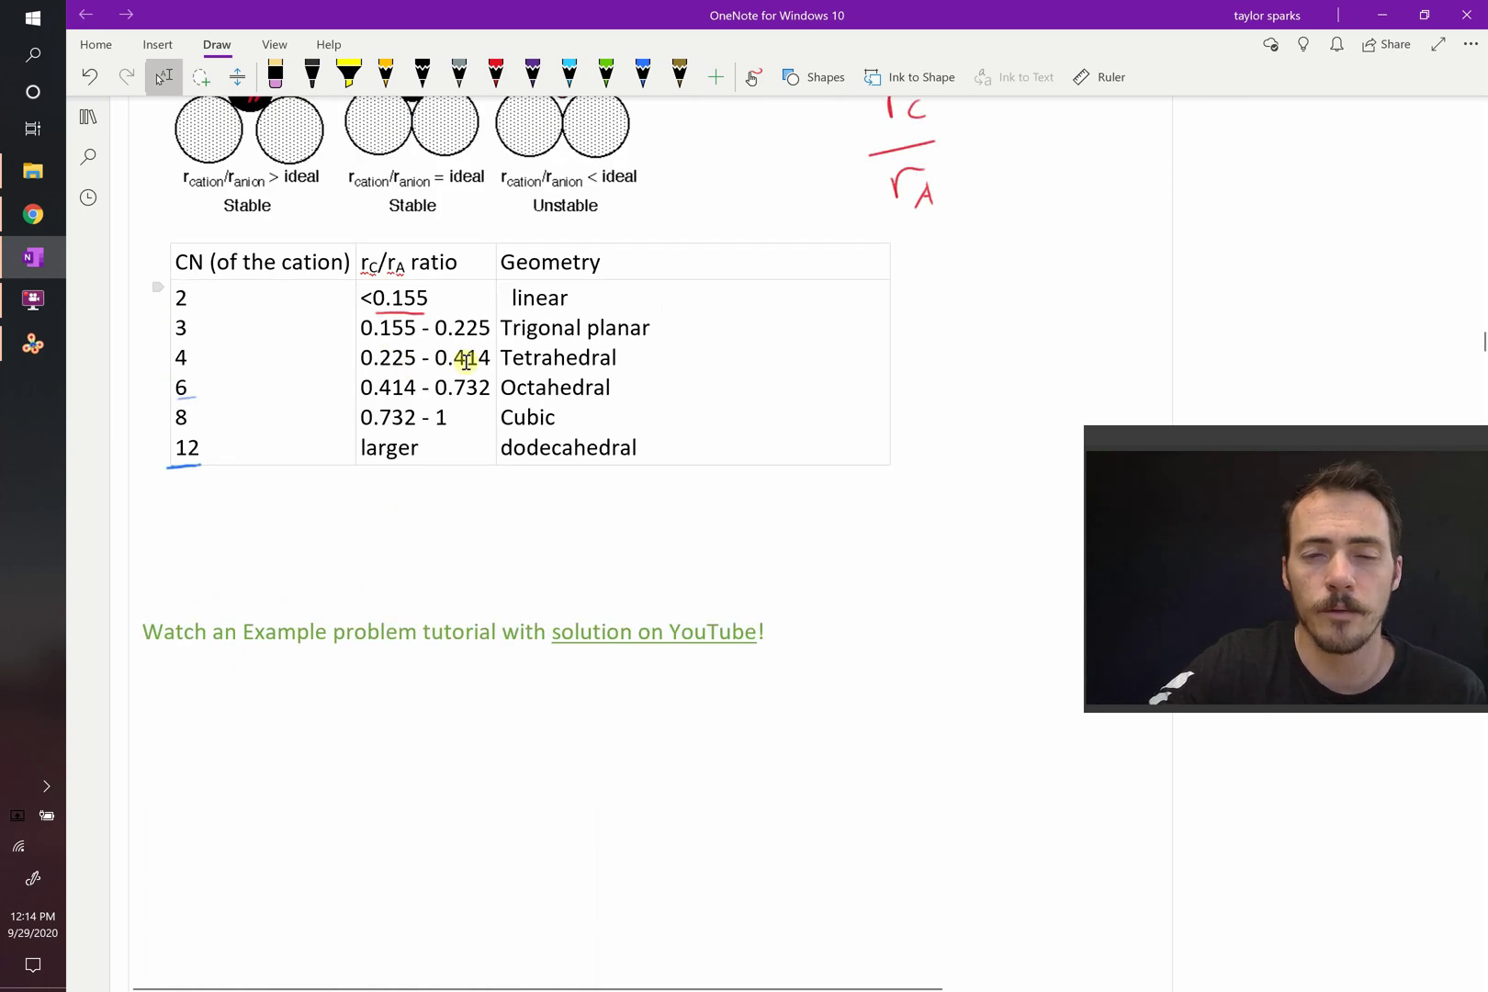
double_click(561, 359)
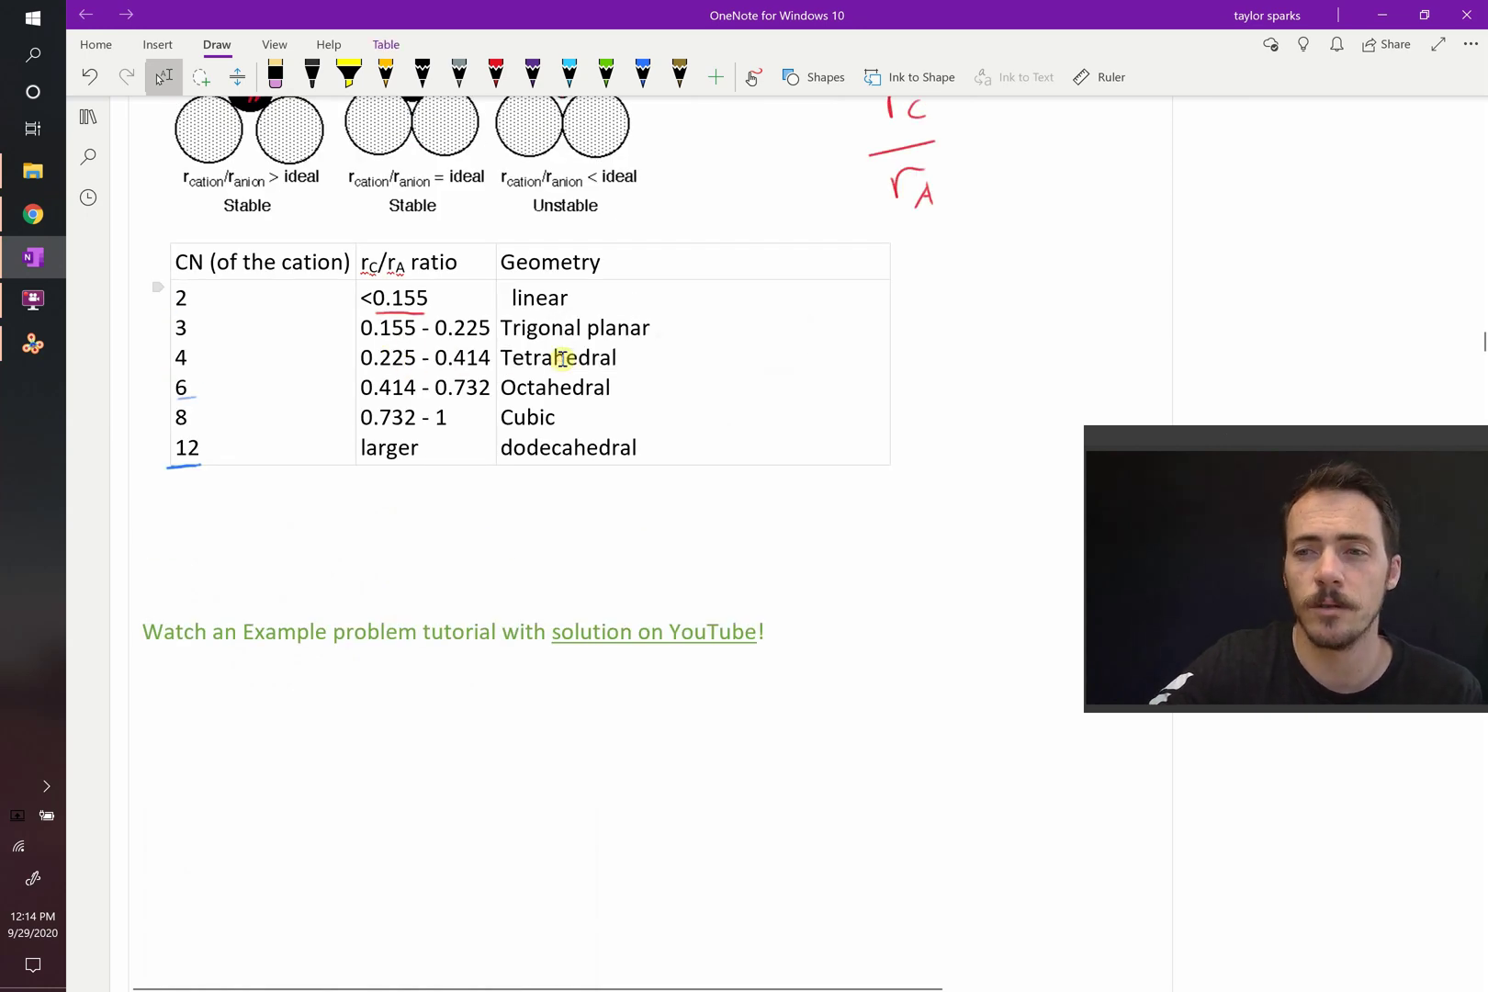
left_click(561, 359)
left_click_drag(1290, 448, 1252, 105)
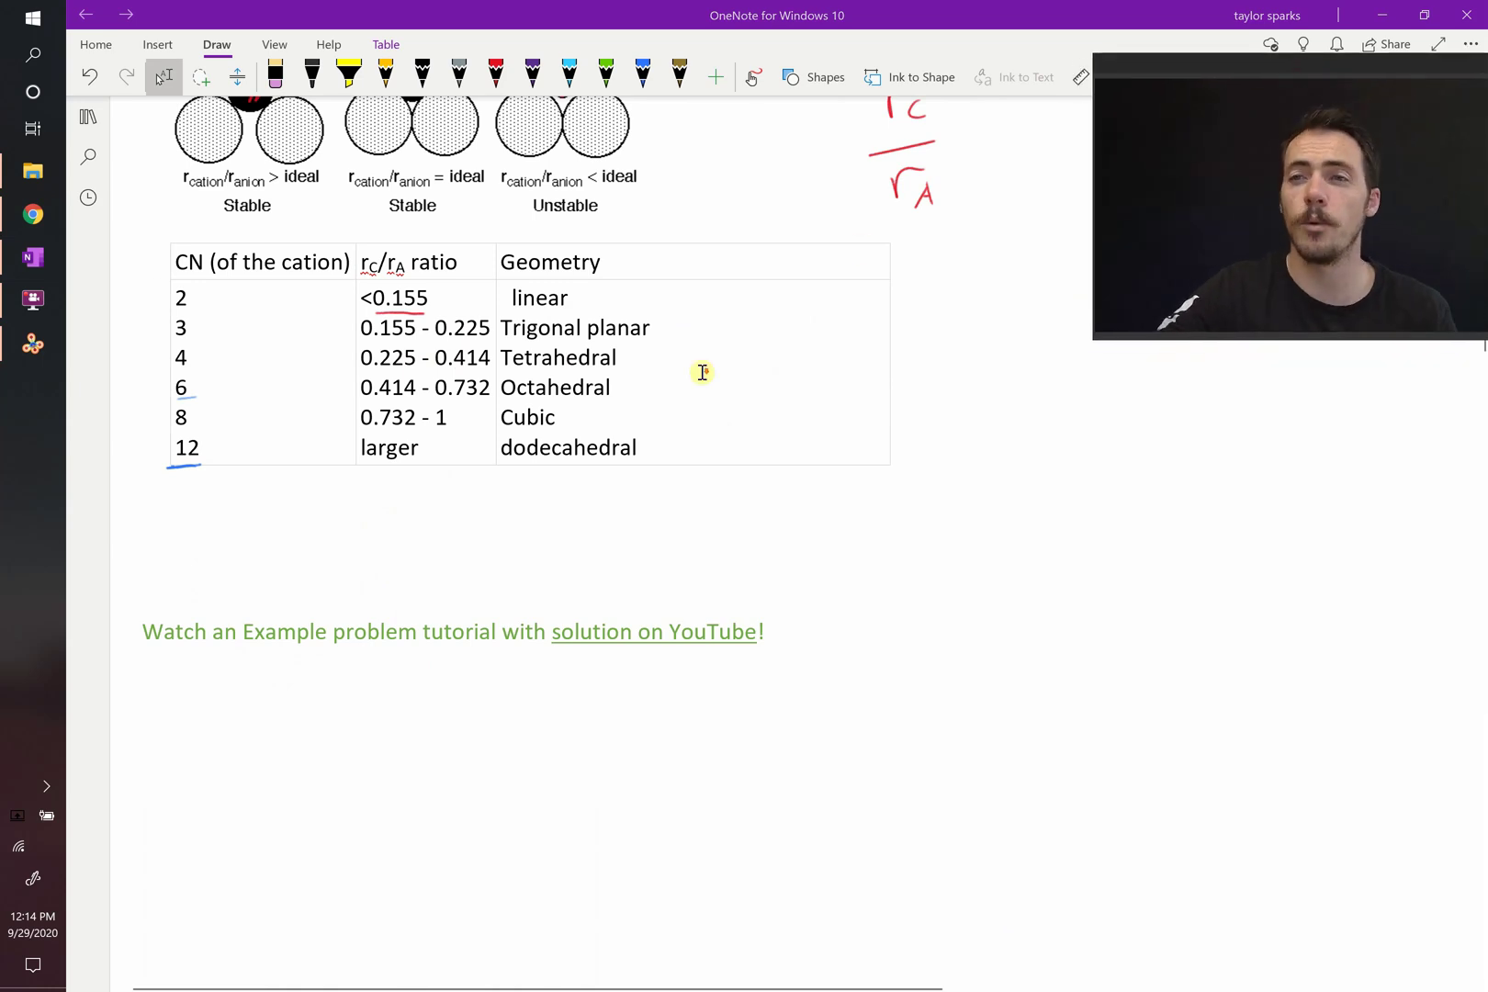
scroll(700, 372, "down", 10)
scroll(701, 372, "down", 10)
scroll(702, 372, "down", 5)
scroll(701, 372, "down", 1)
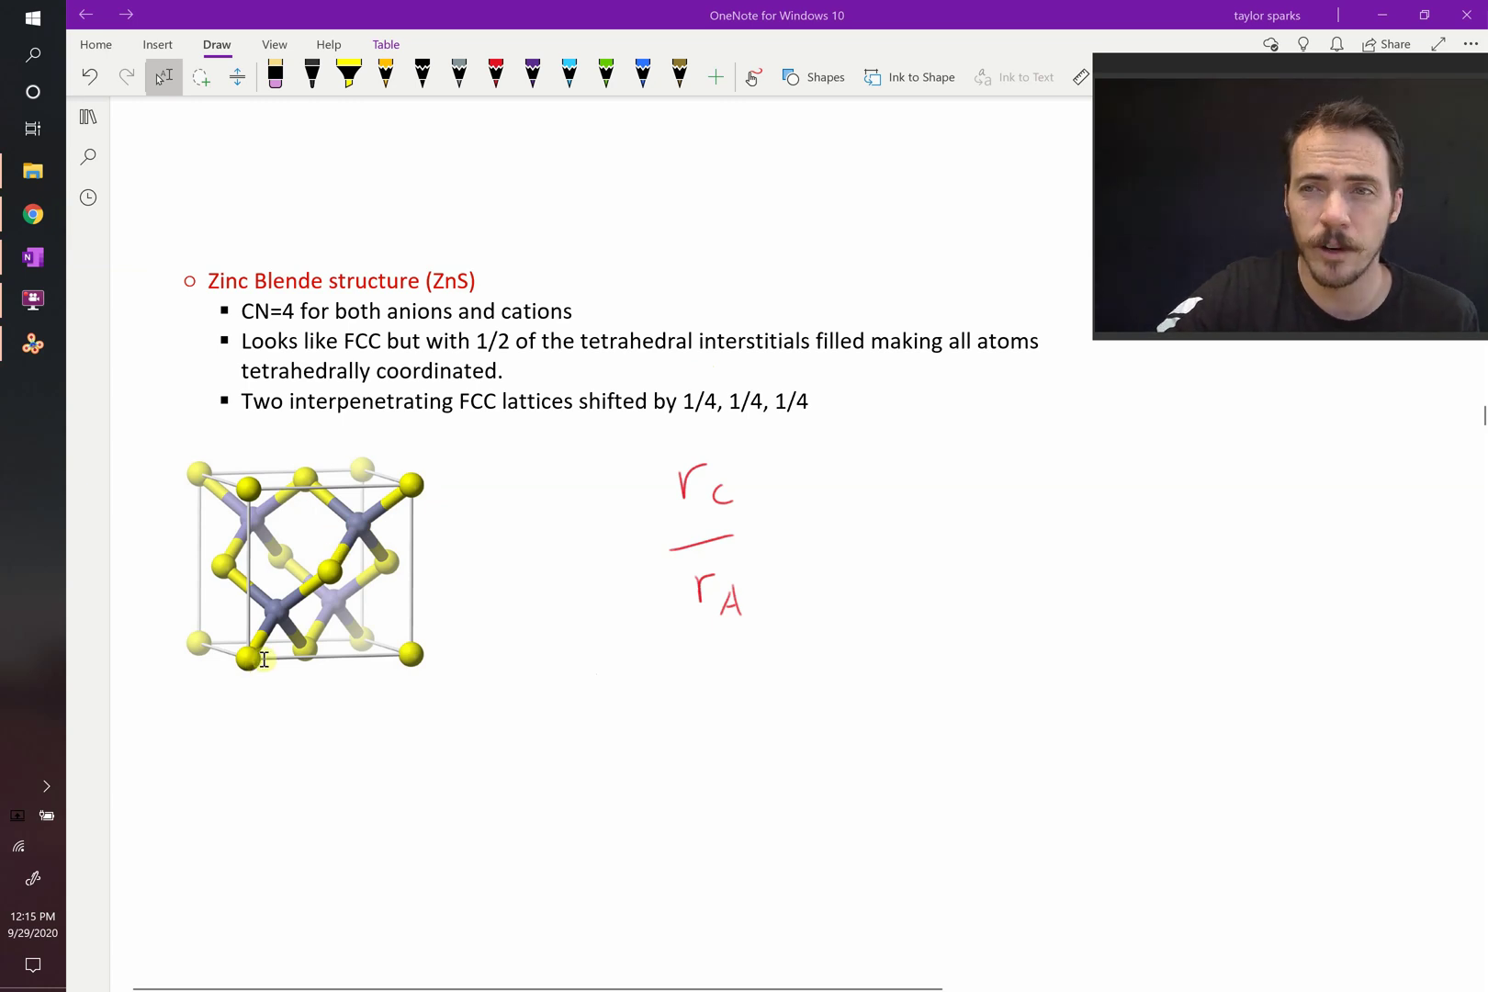
Extend the zinc blende model in VESTA to a 2×2×2 cell range
left_click(32, 343)
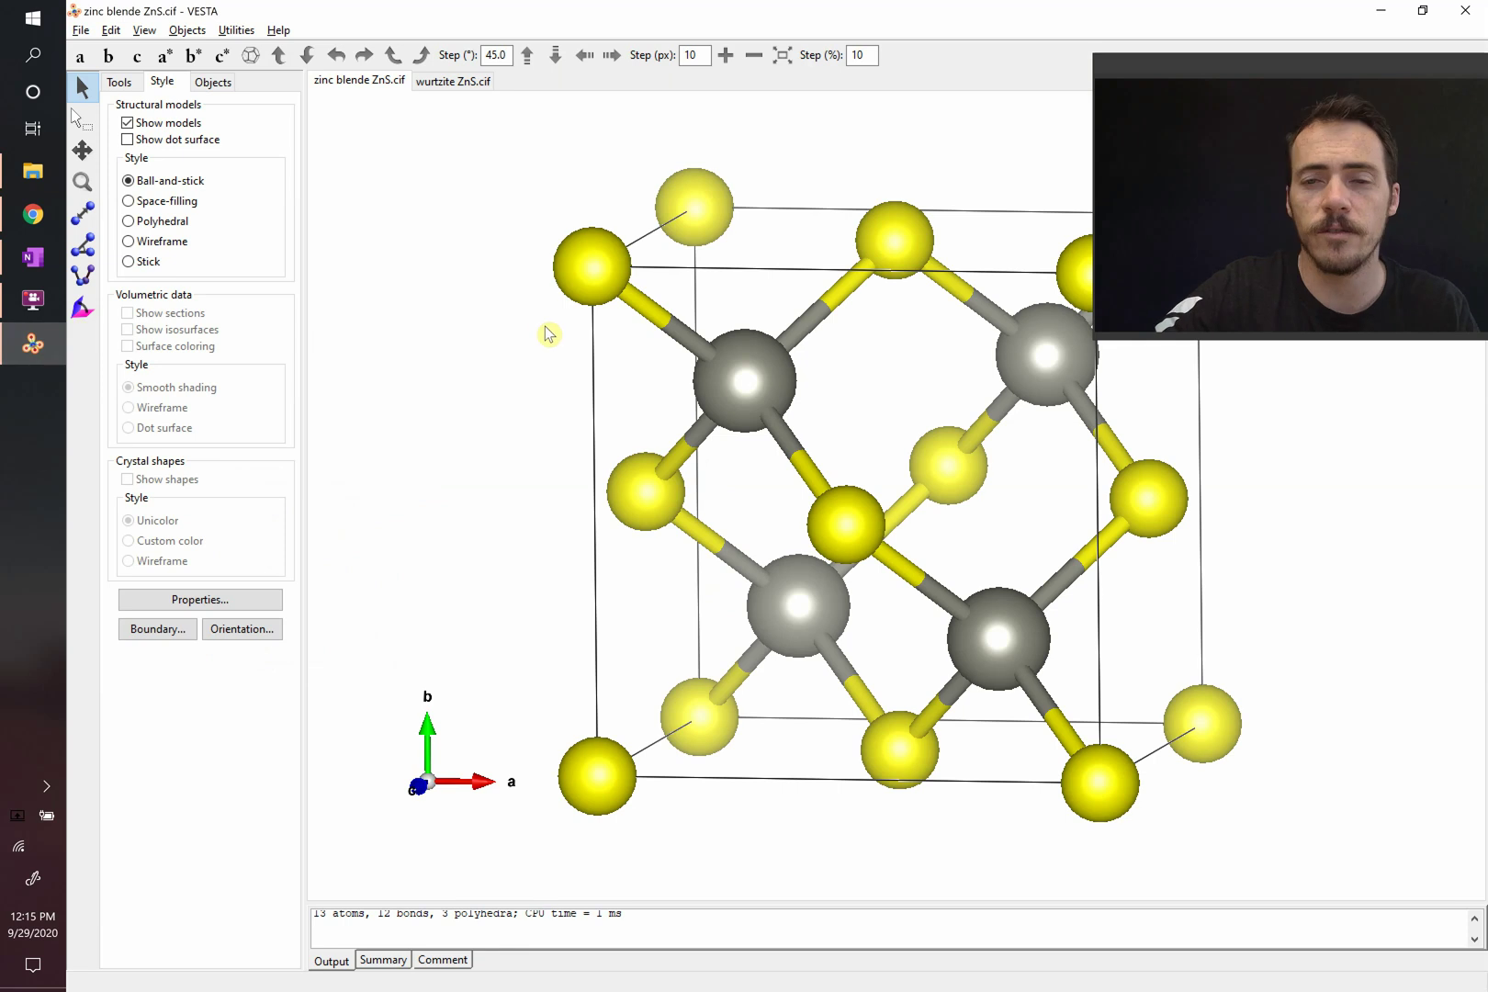
left_click(171, 637)
type("2")
key("Return")
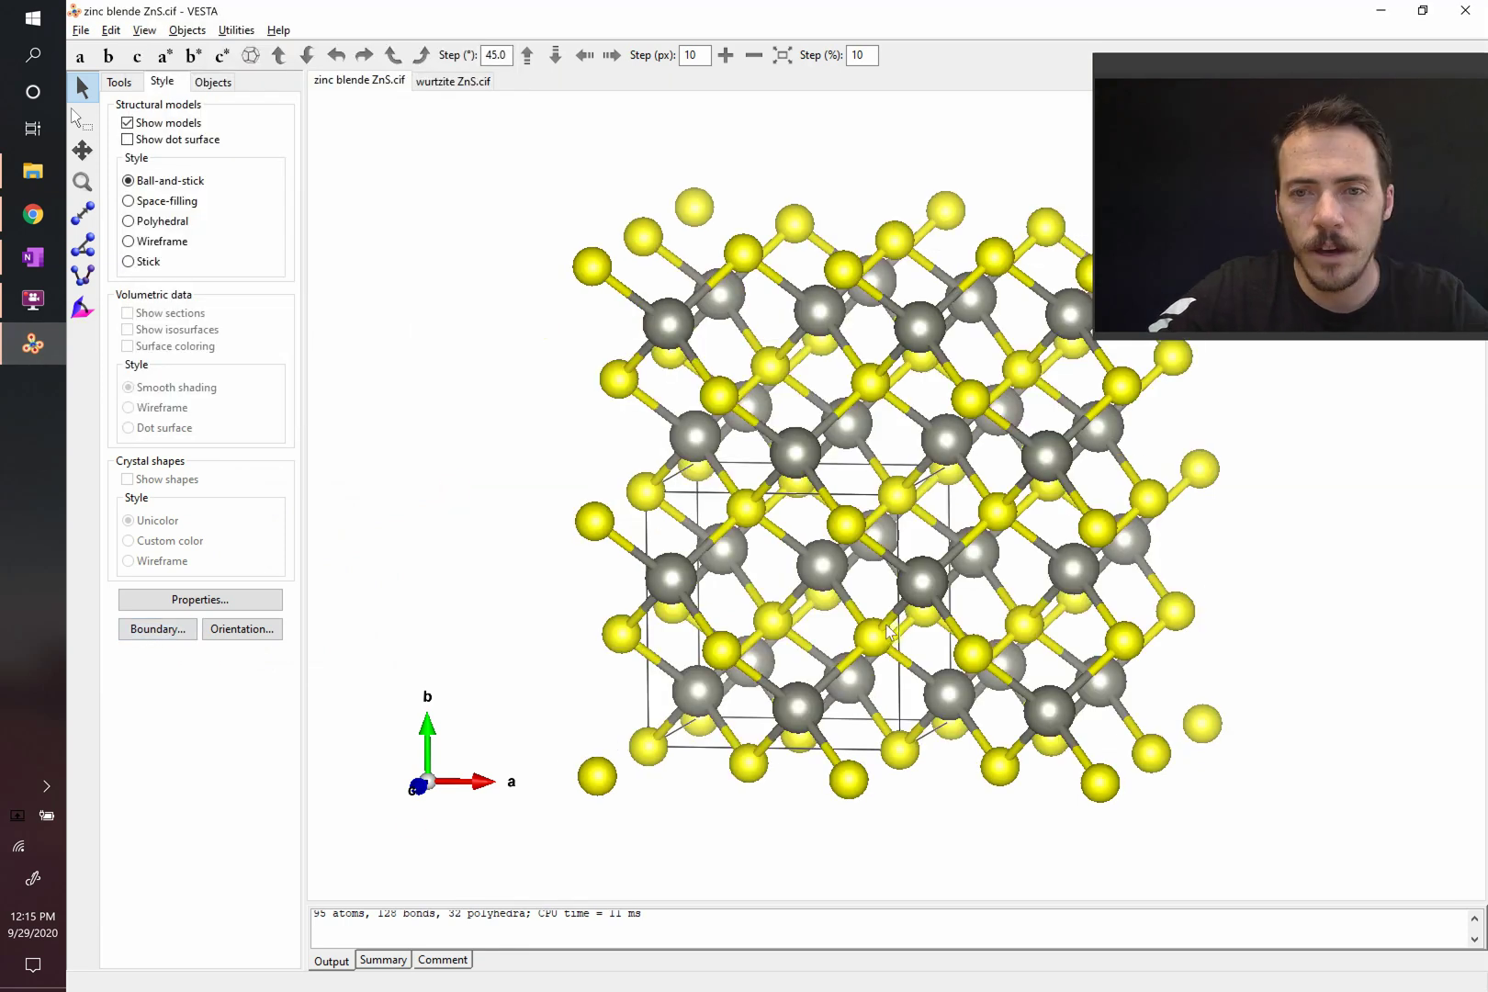
Select a sulfur atom, rotate slightly, and measure the 2.34 Å Zn–S bond
left_click(895, 497)
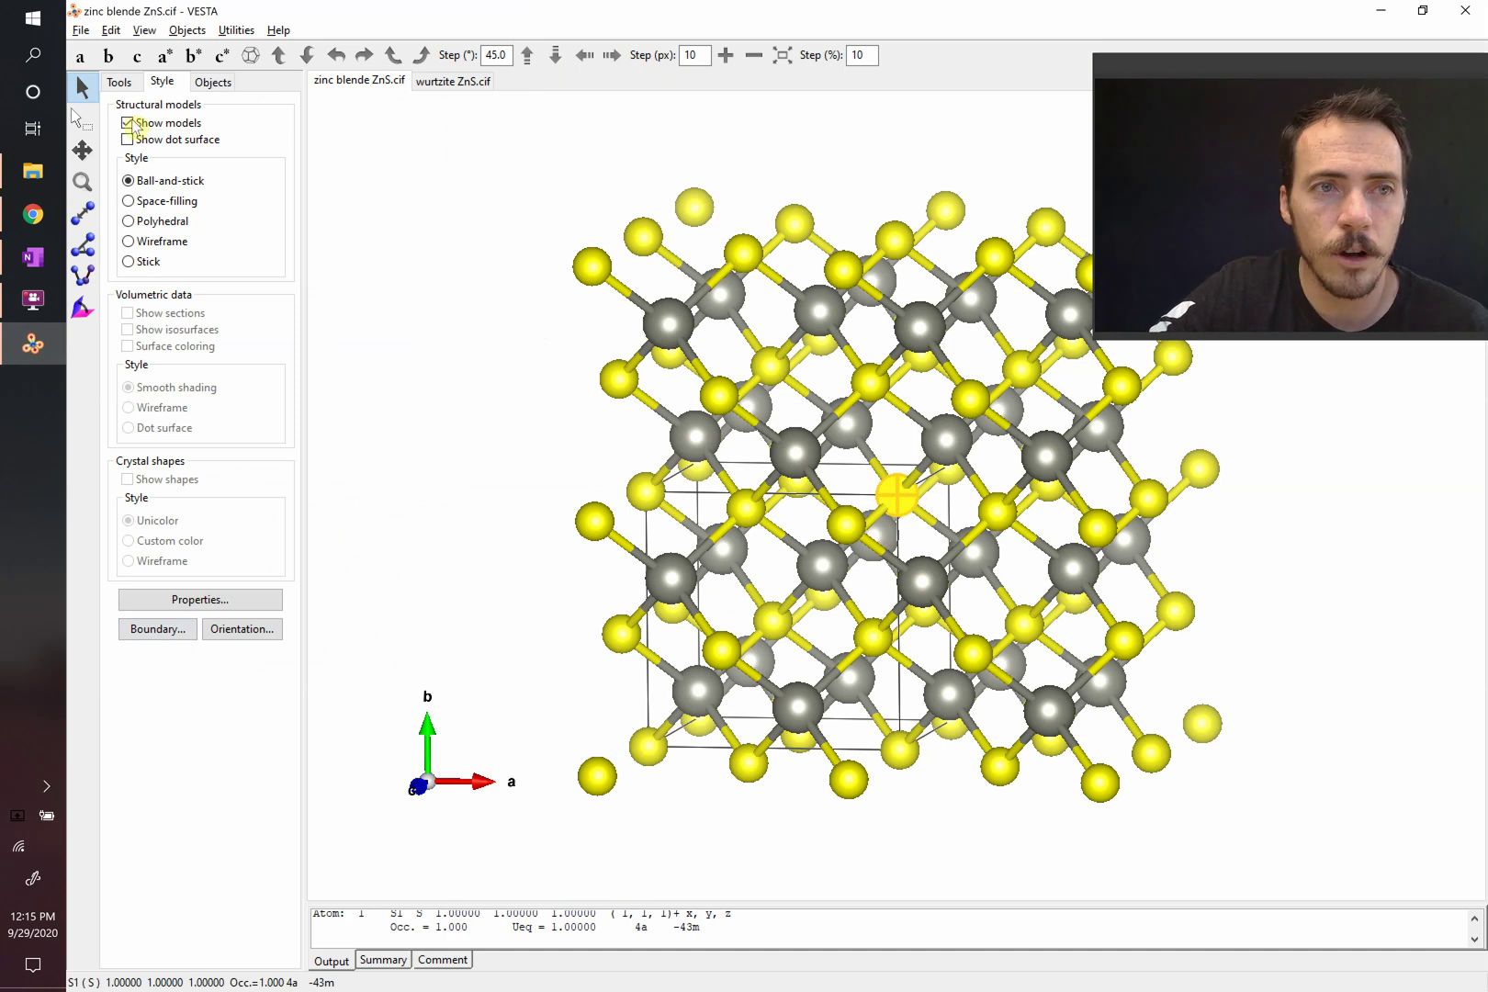
mouse_move(804, 515)
left_mouse_down()
mouse_move(804, 493)
mouse_move(823, 483)
left_mouse_up()
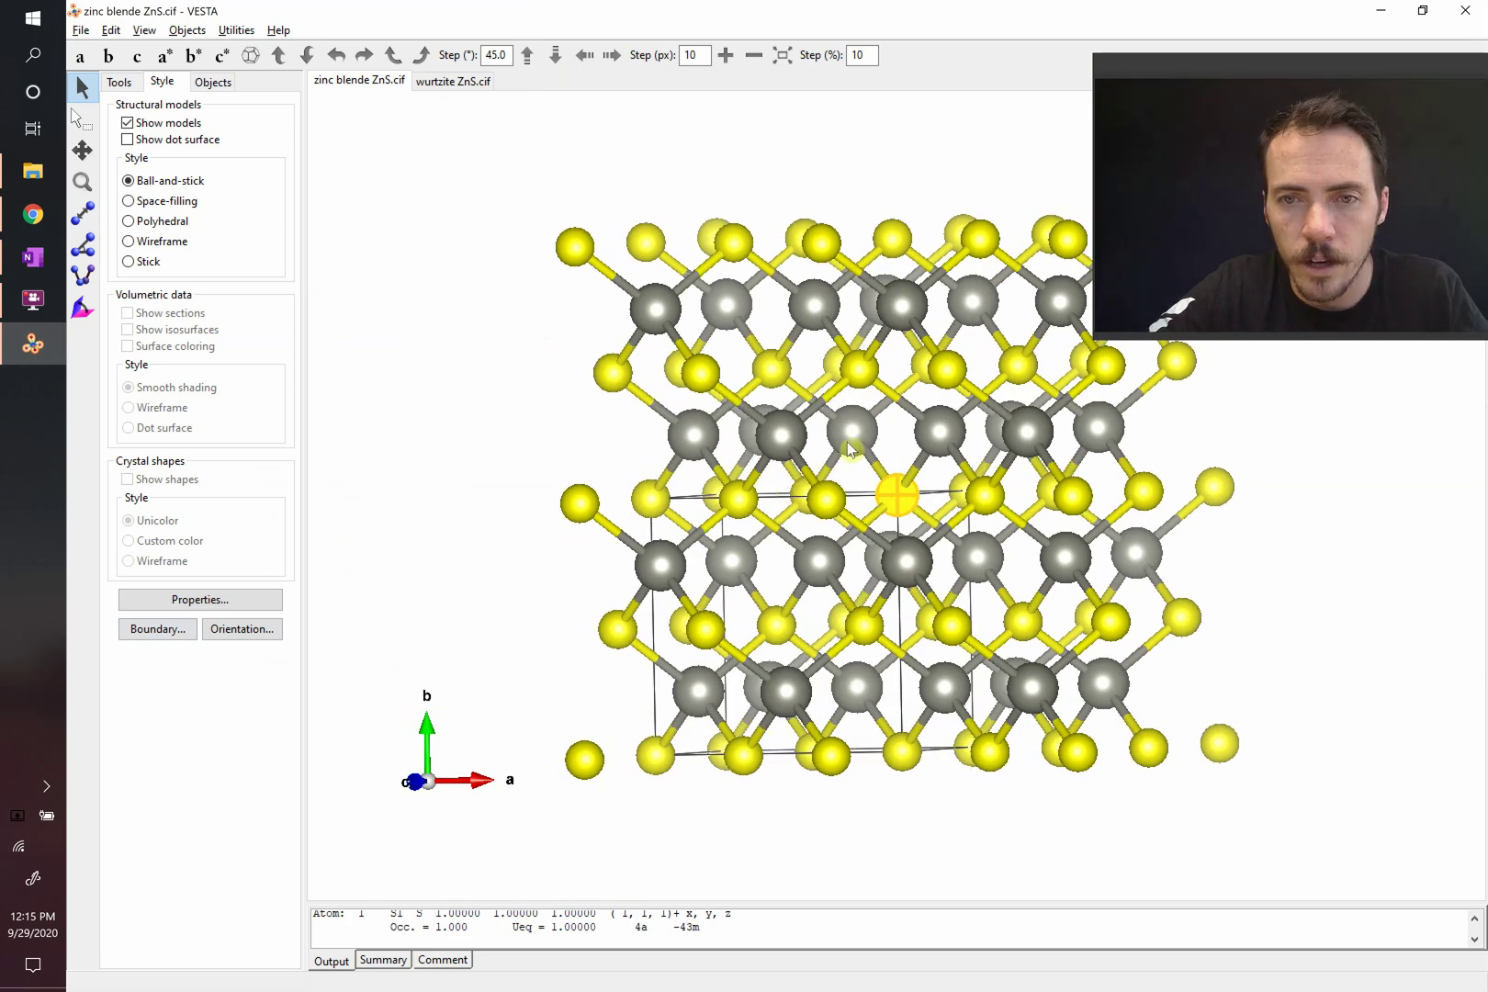
left_click(862, 474)
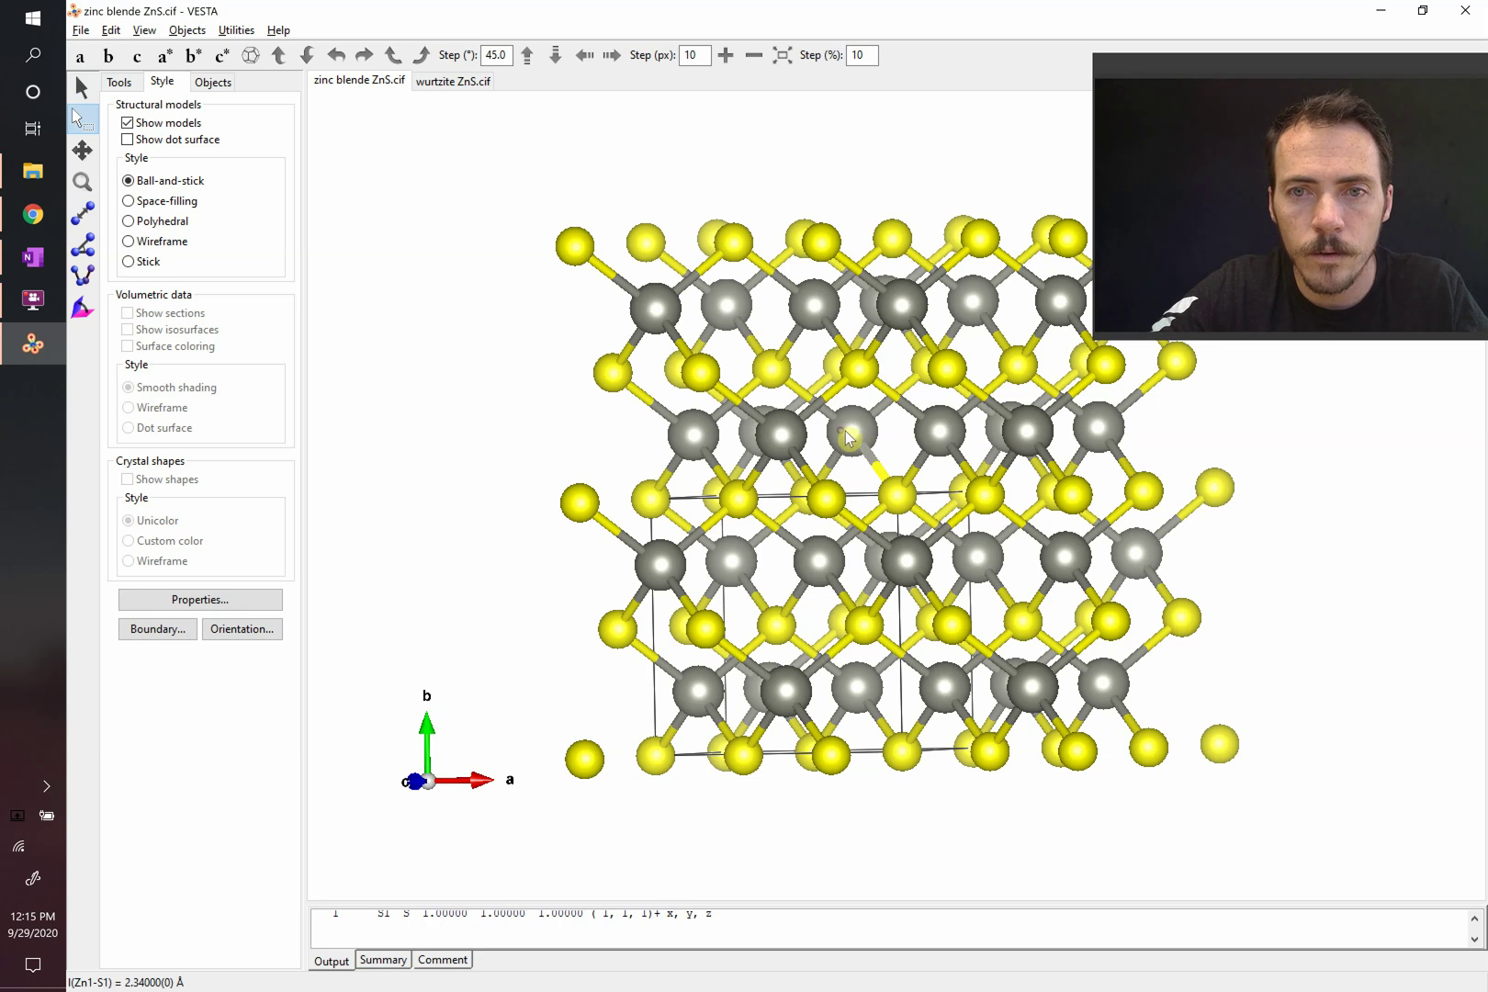
Select the four zinc atoms surrounding that sulfur, then deselect them
left_click(850, 432)
left_click(820, 562, "shift")
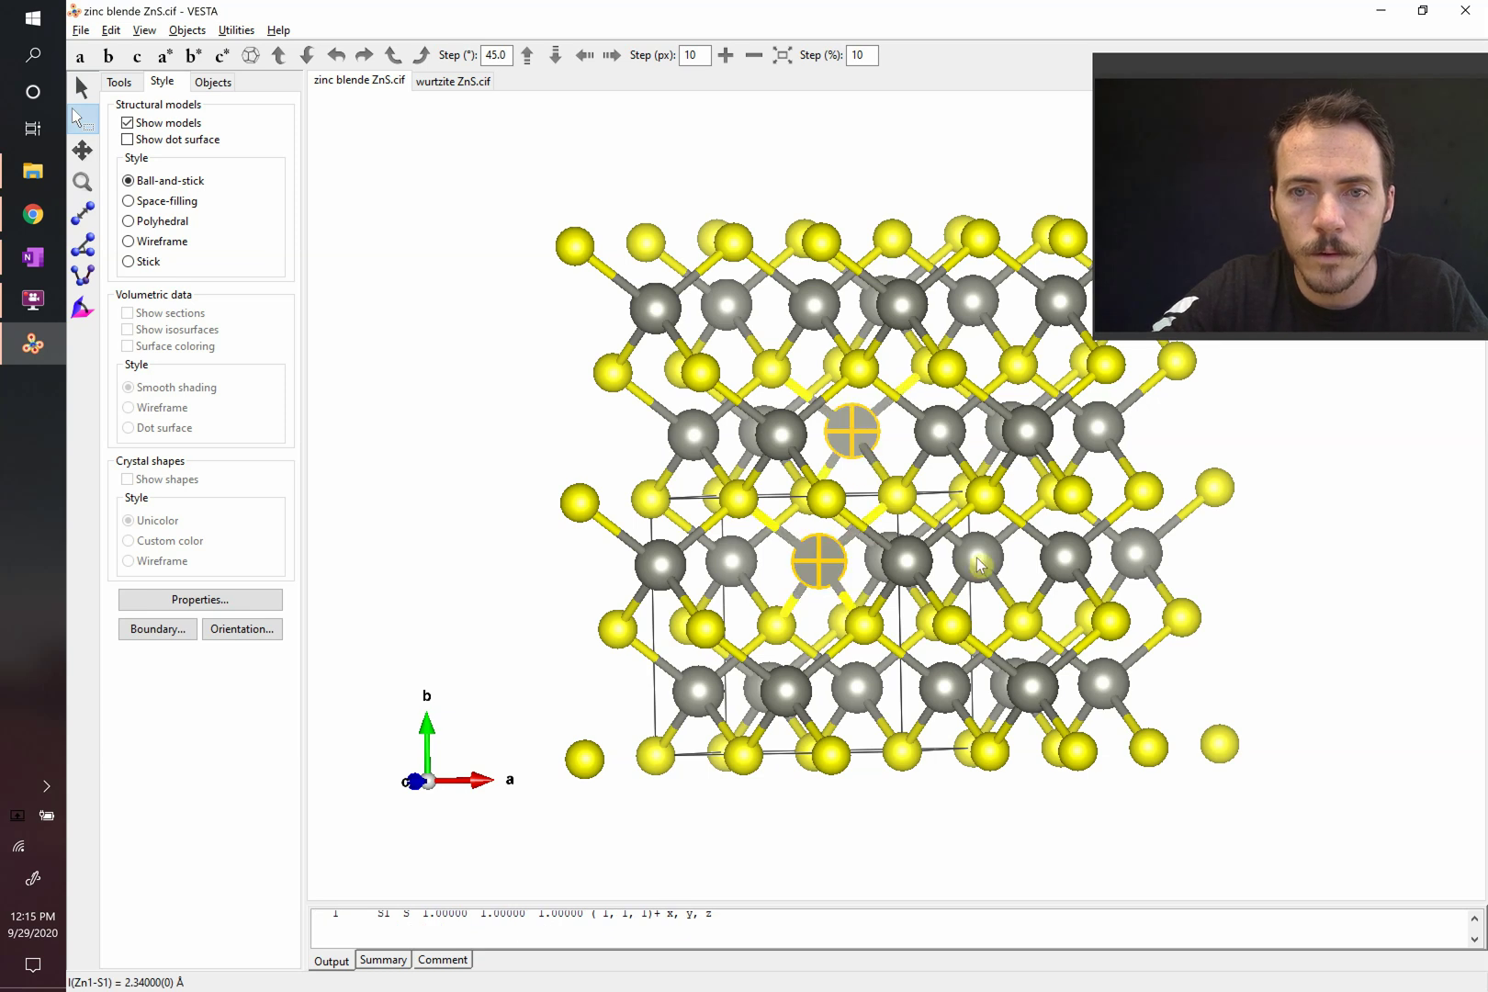
left_click(976, 562, "shift")
left_click(944, 435, "shift")
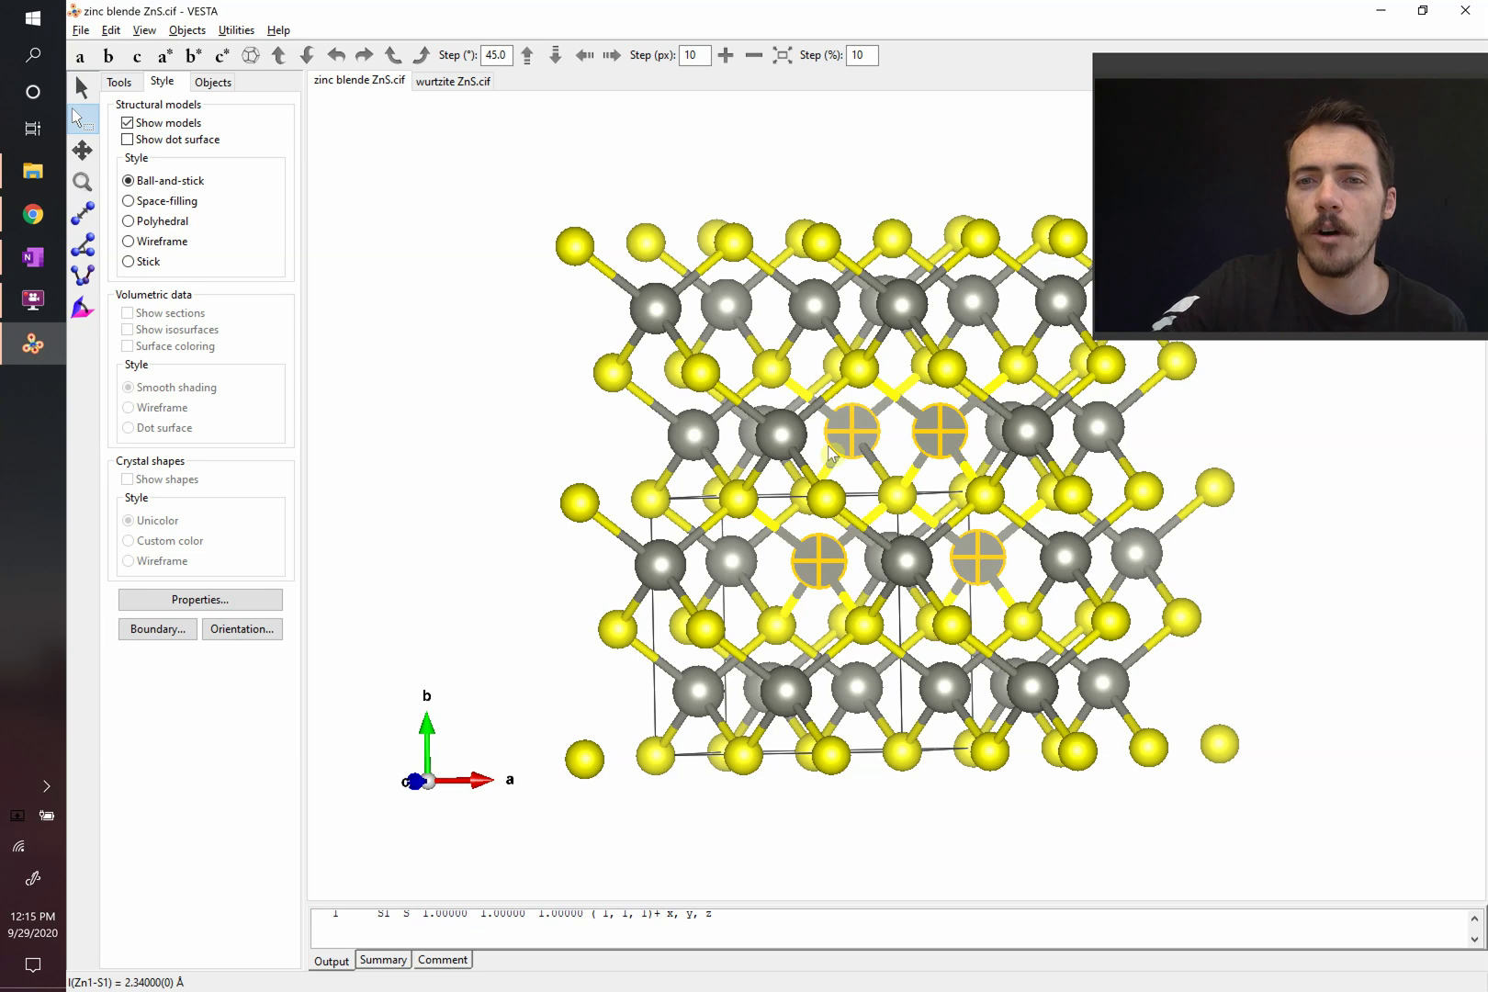
left_click(951, 577)
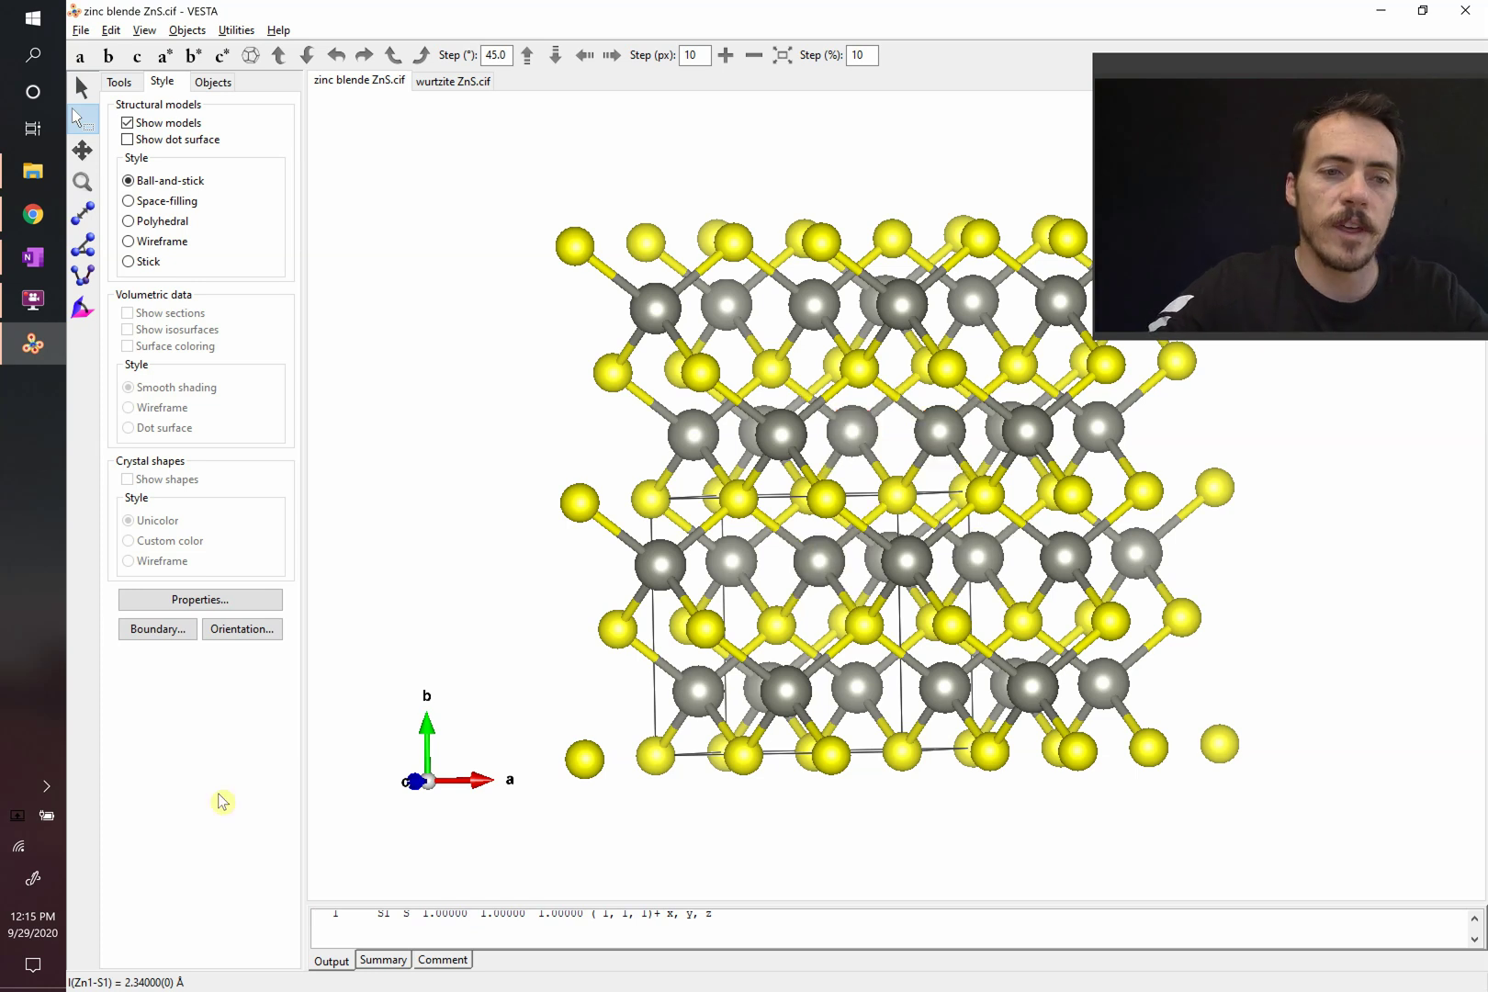
Set the boundary x, y and z maxima back to 1 for a single unit cell
left_click(172, 632)
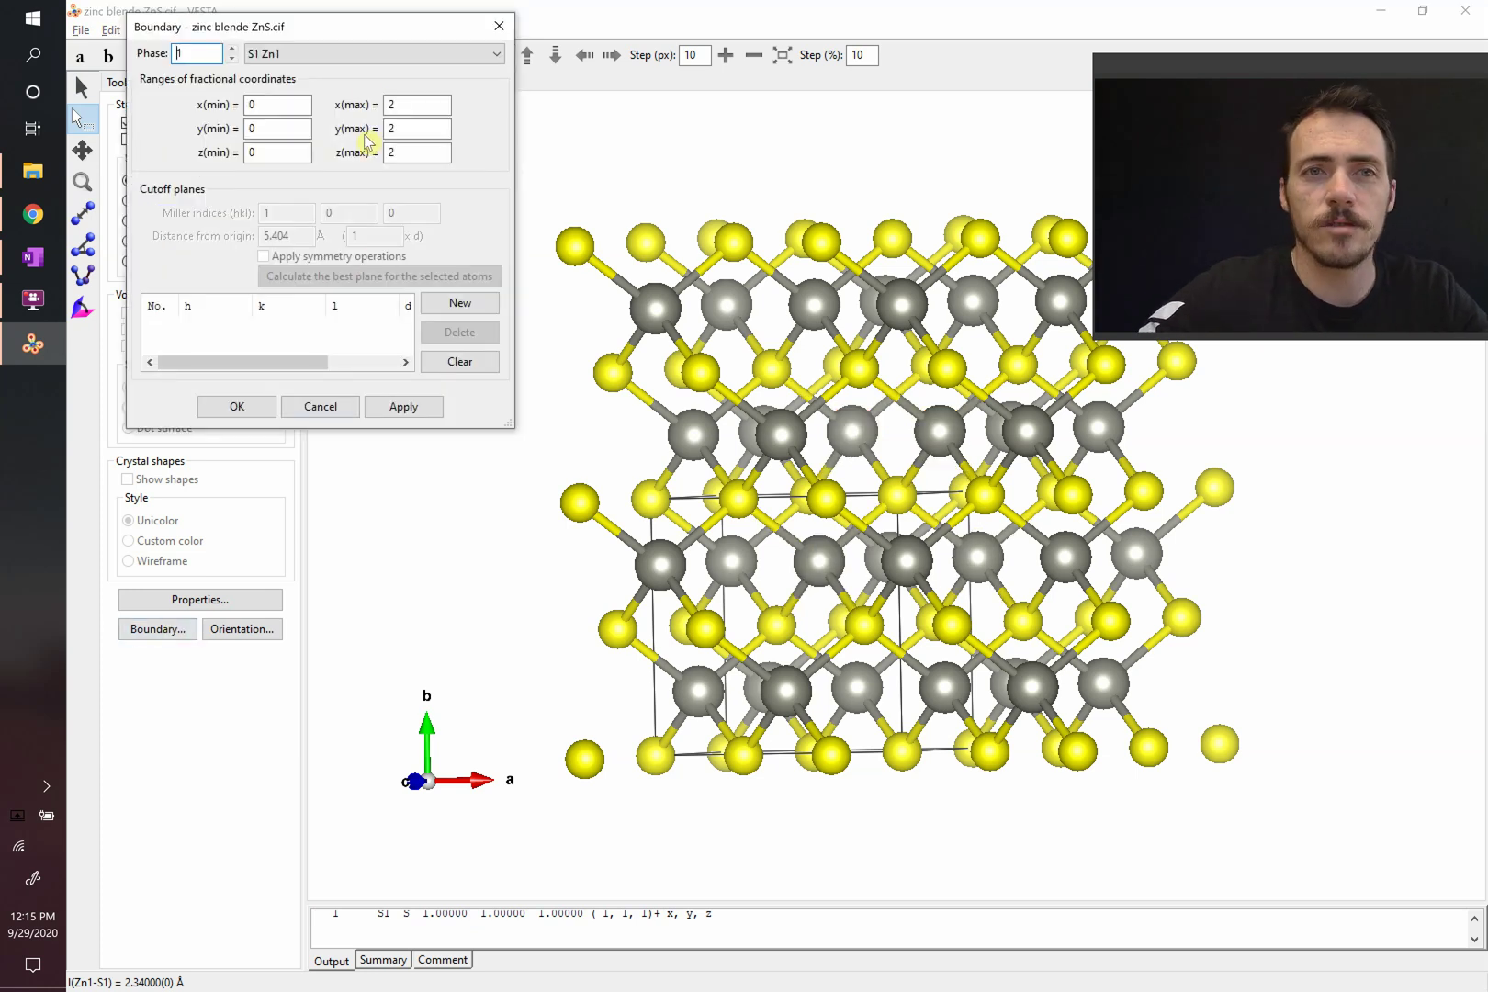
double_click(397, 104)
type("1")
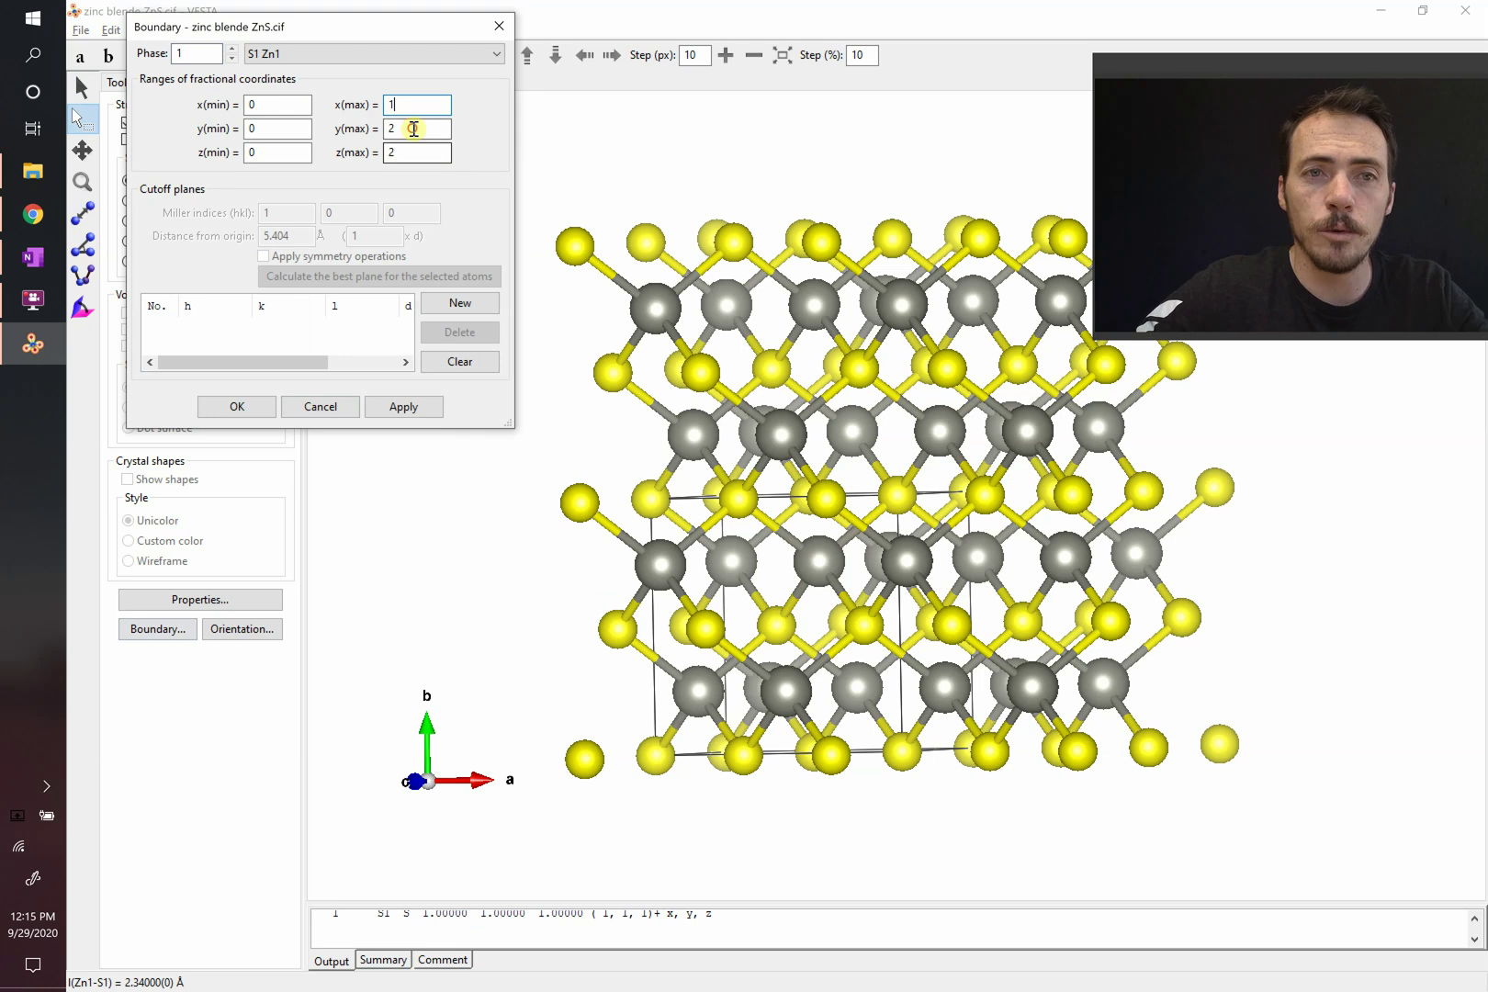
type("1")
left_click(401, 409)
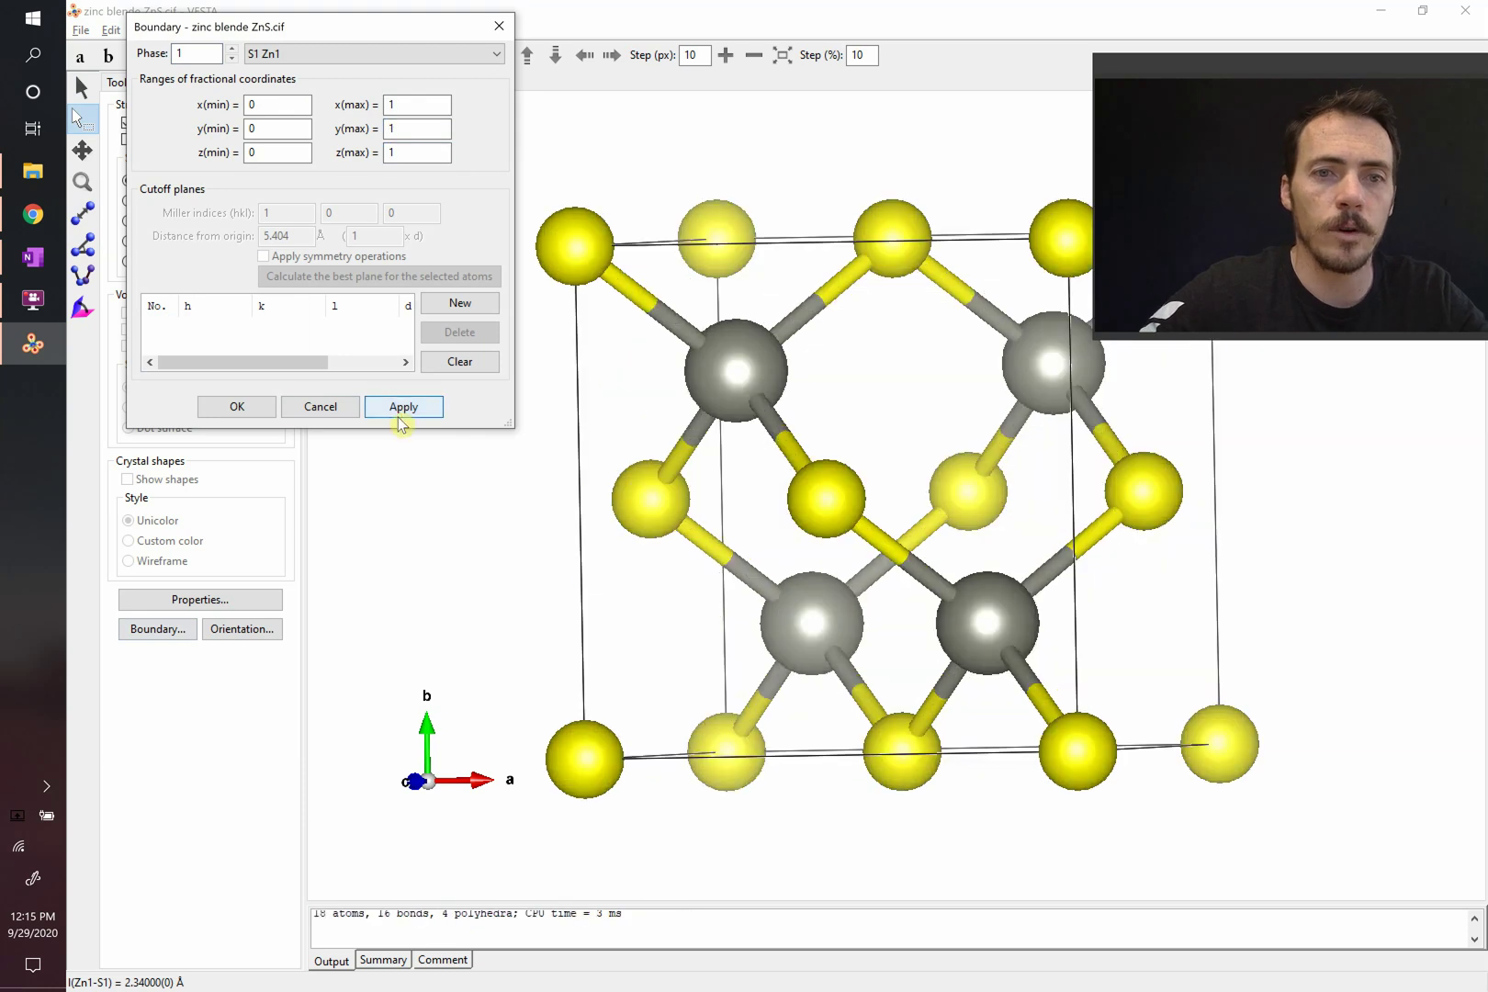
left_click(238, 409)
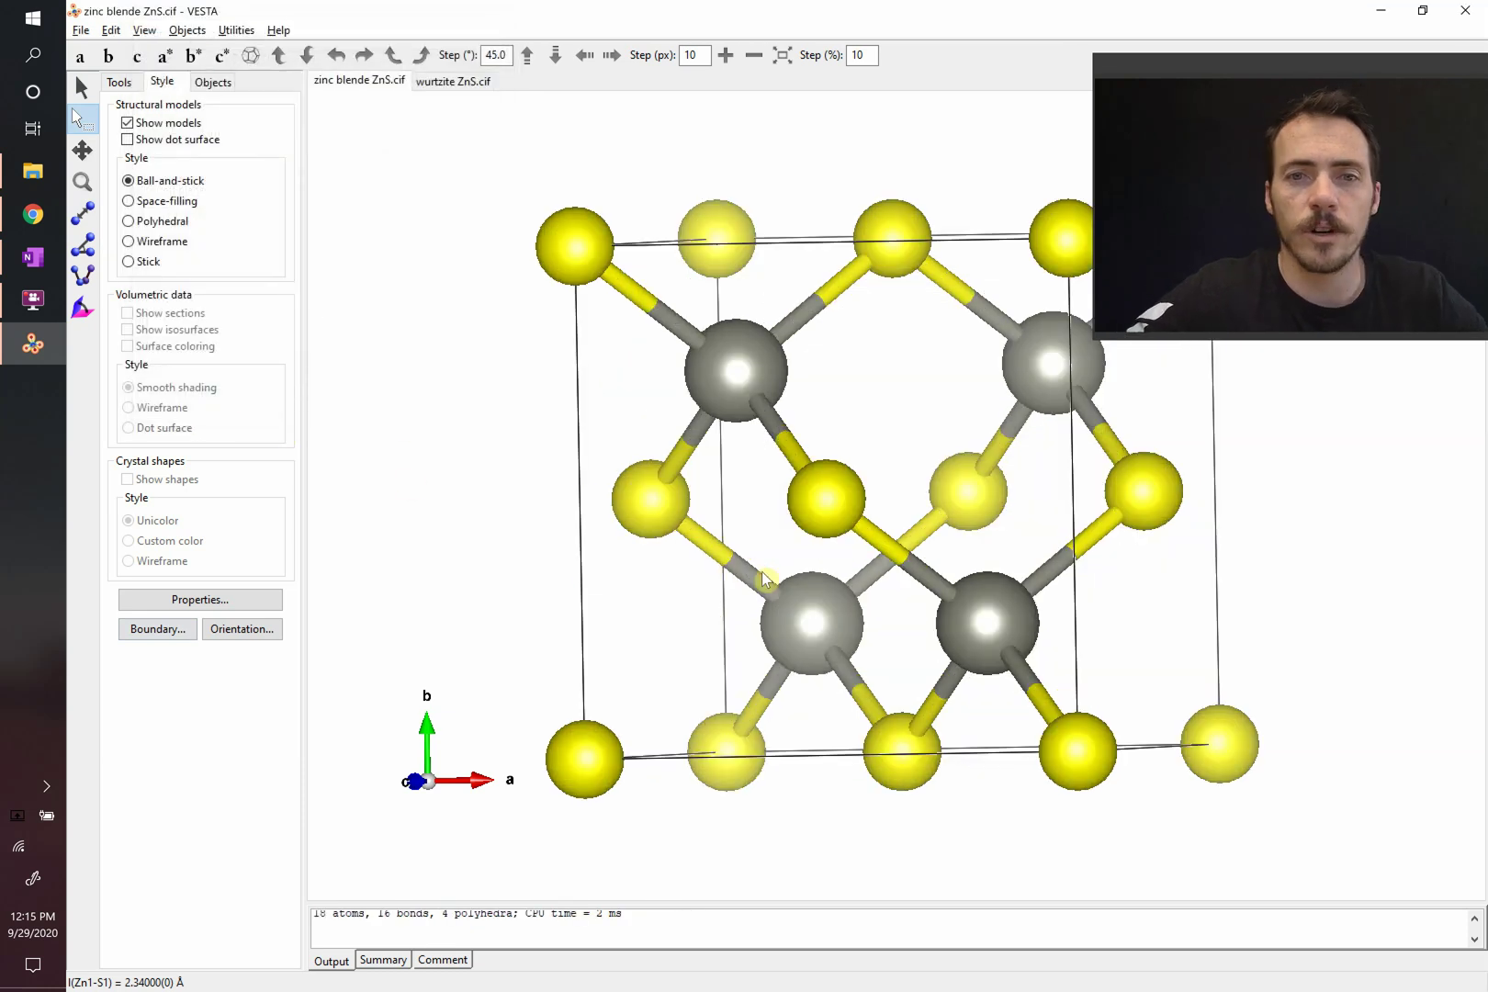
Select a sulfur–zinc bond and tilt and shift the cell to show tetrahedral bonding
left_click(721, 555)
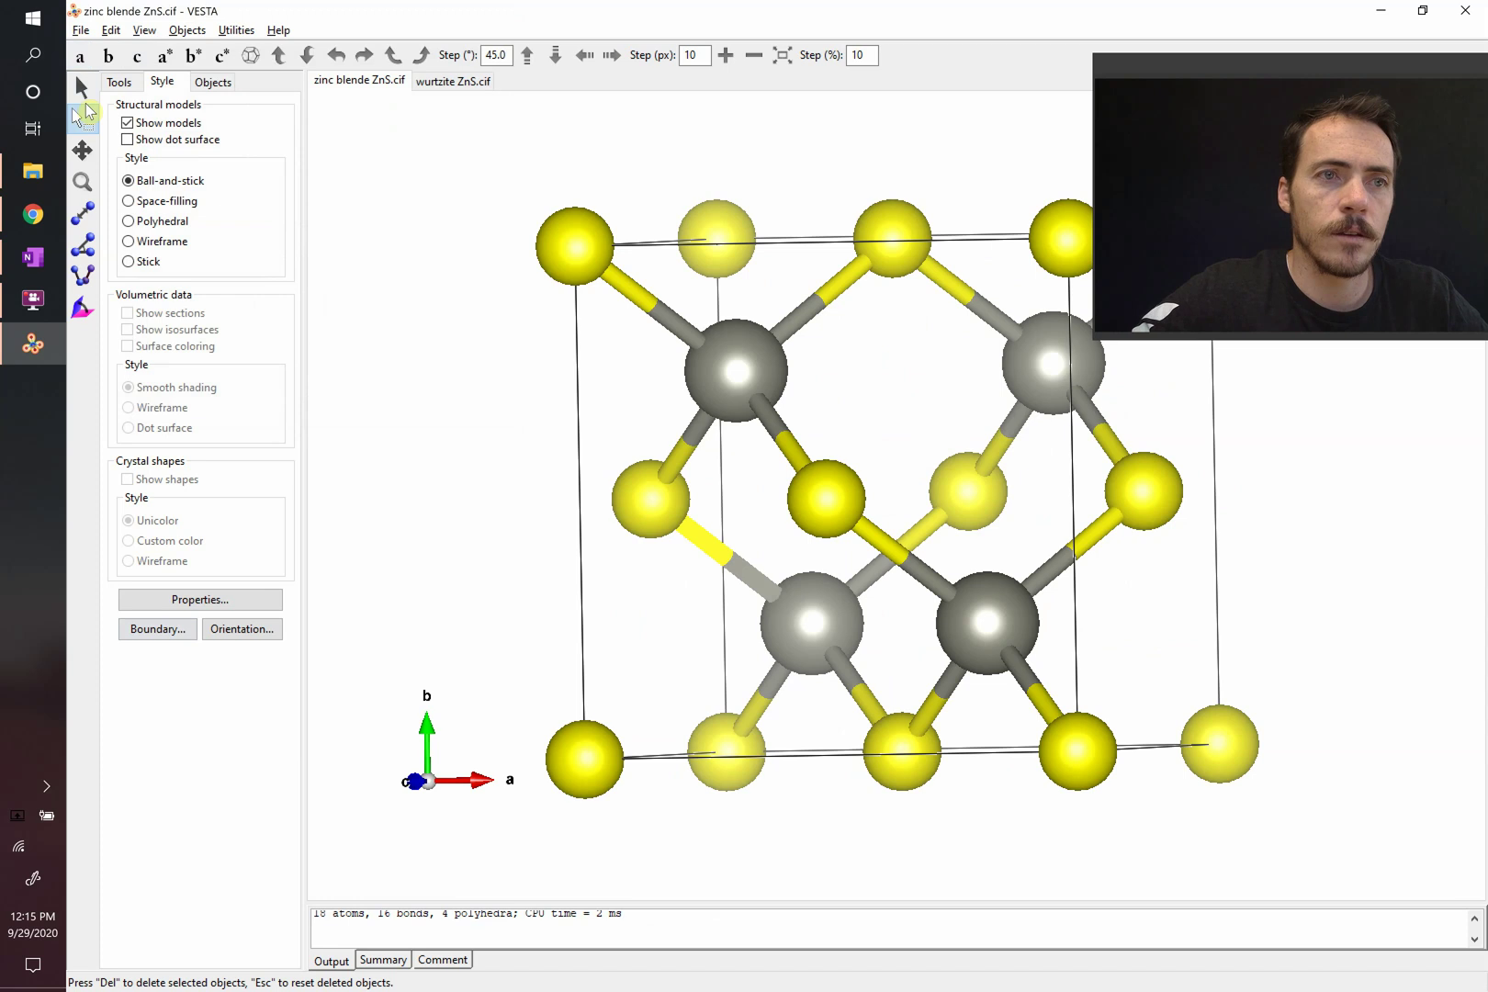
left_click_drag(953, 540, 979, 557)
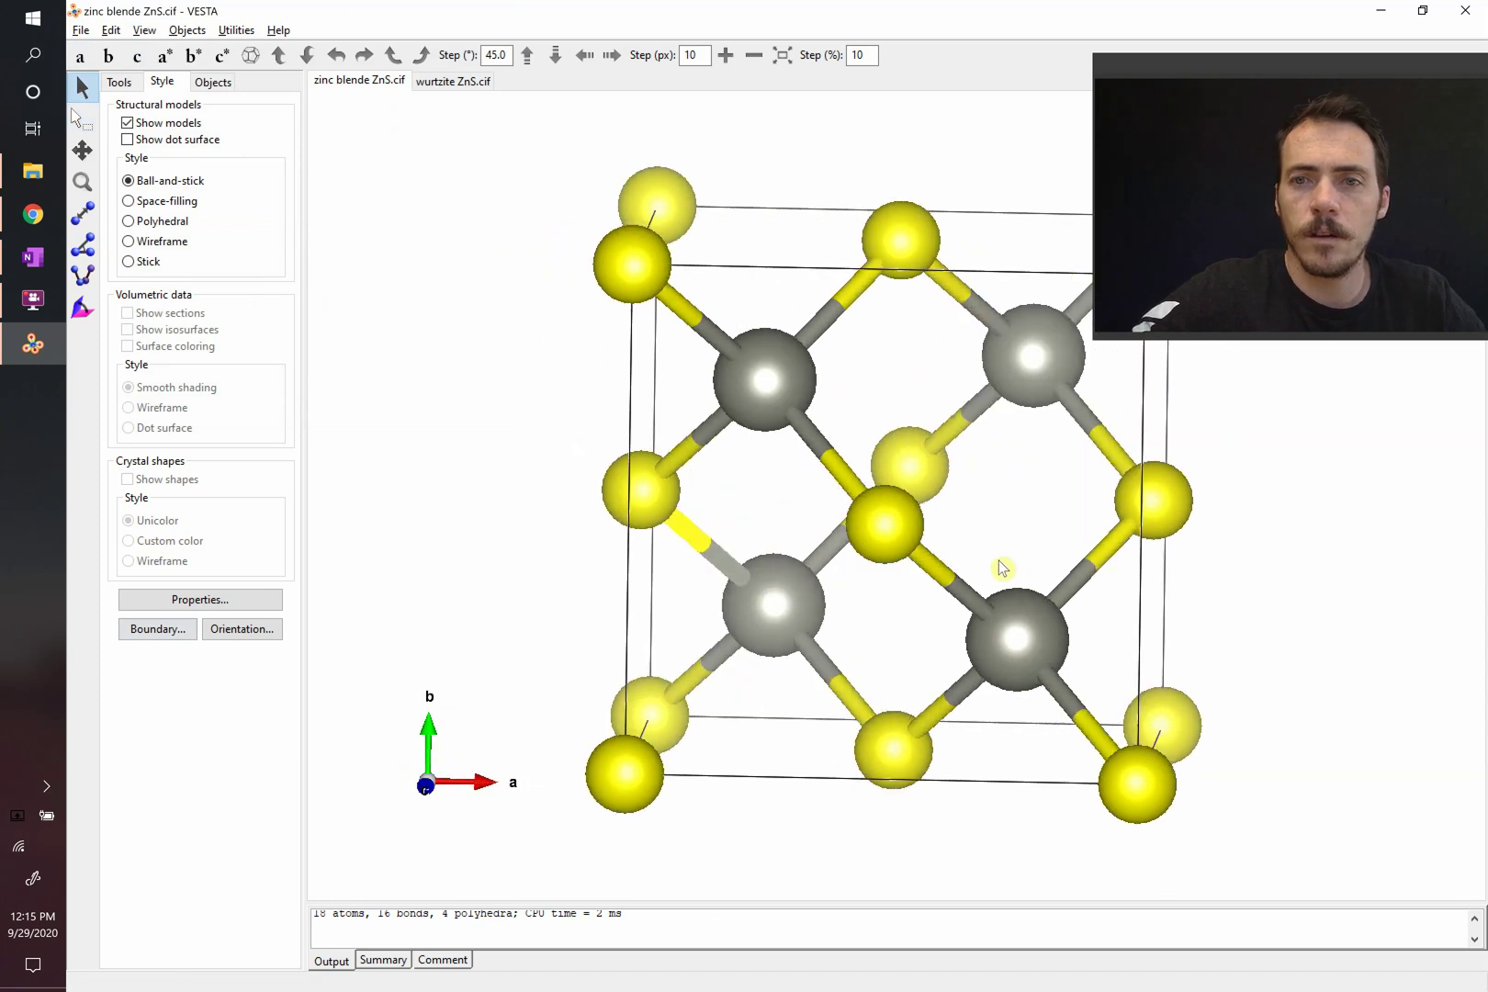
left_click(585, 54)
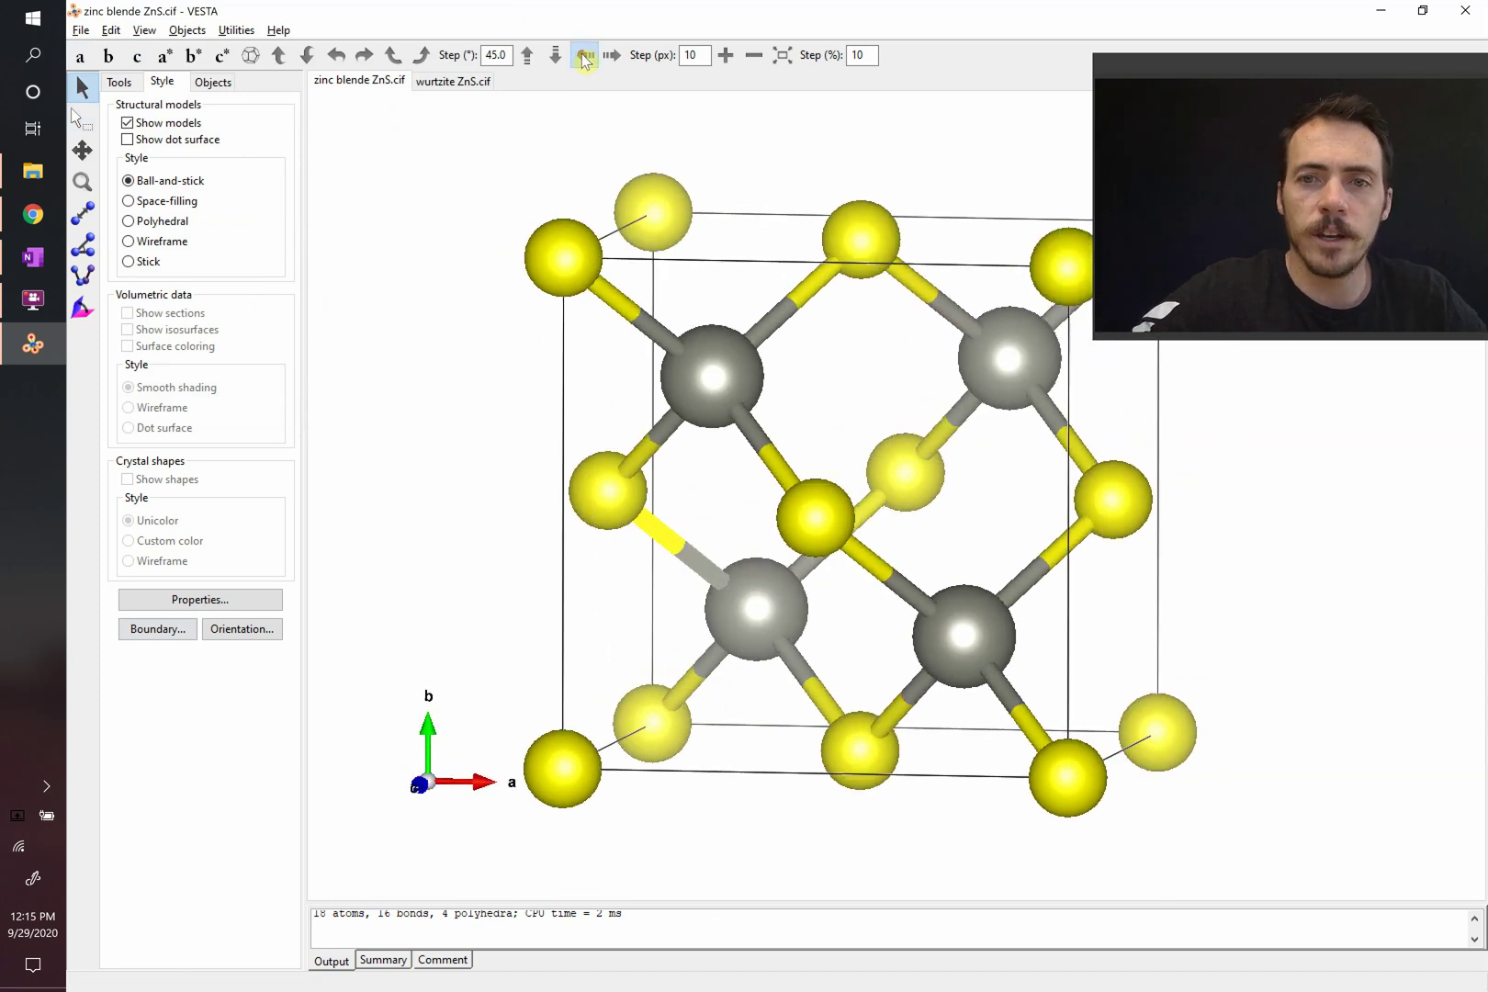
left_click(585, 54)
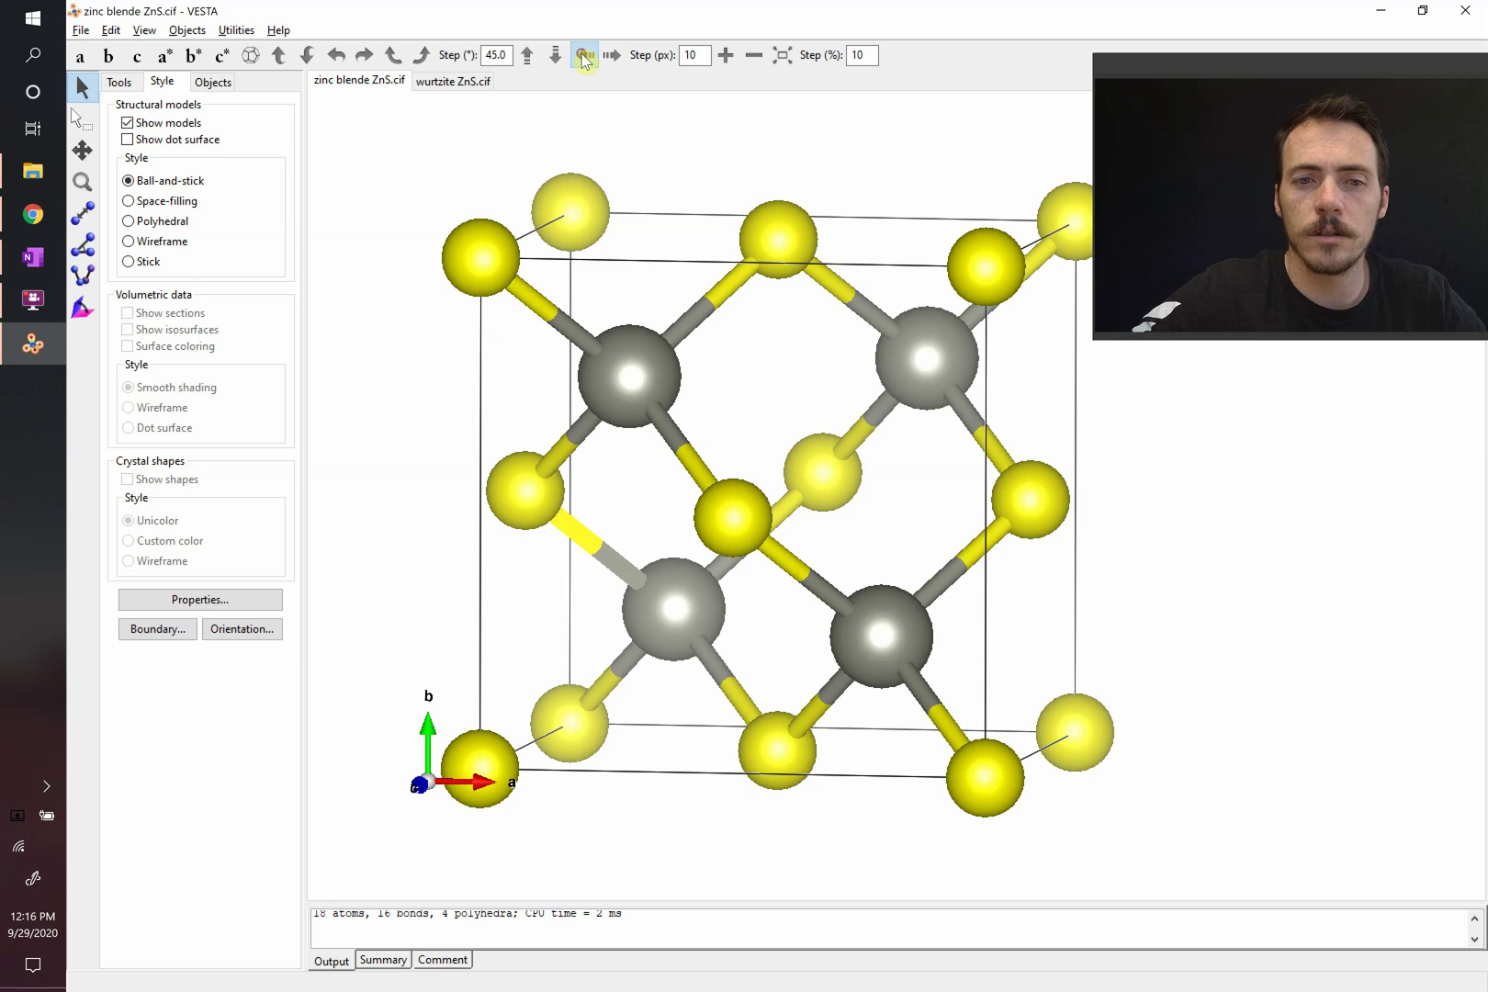
mouse_move(781, 483)
left_mouse_down()
mouse_move(756, 493)
mouse_move(803, 475)
mouse_move(771, 491)
left_mouse_up()
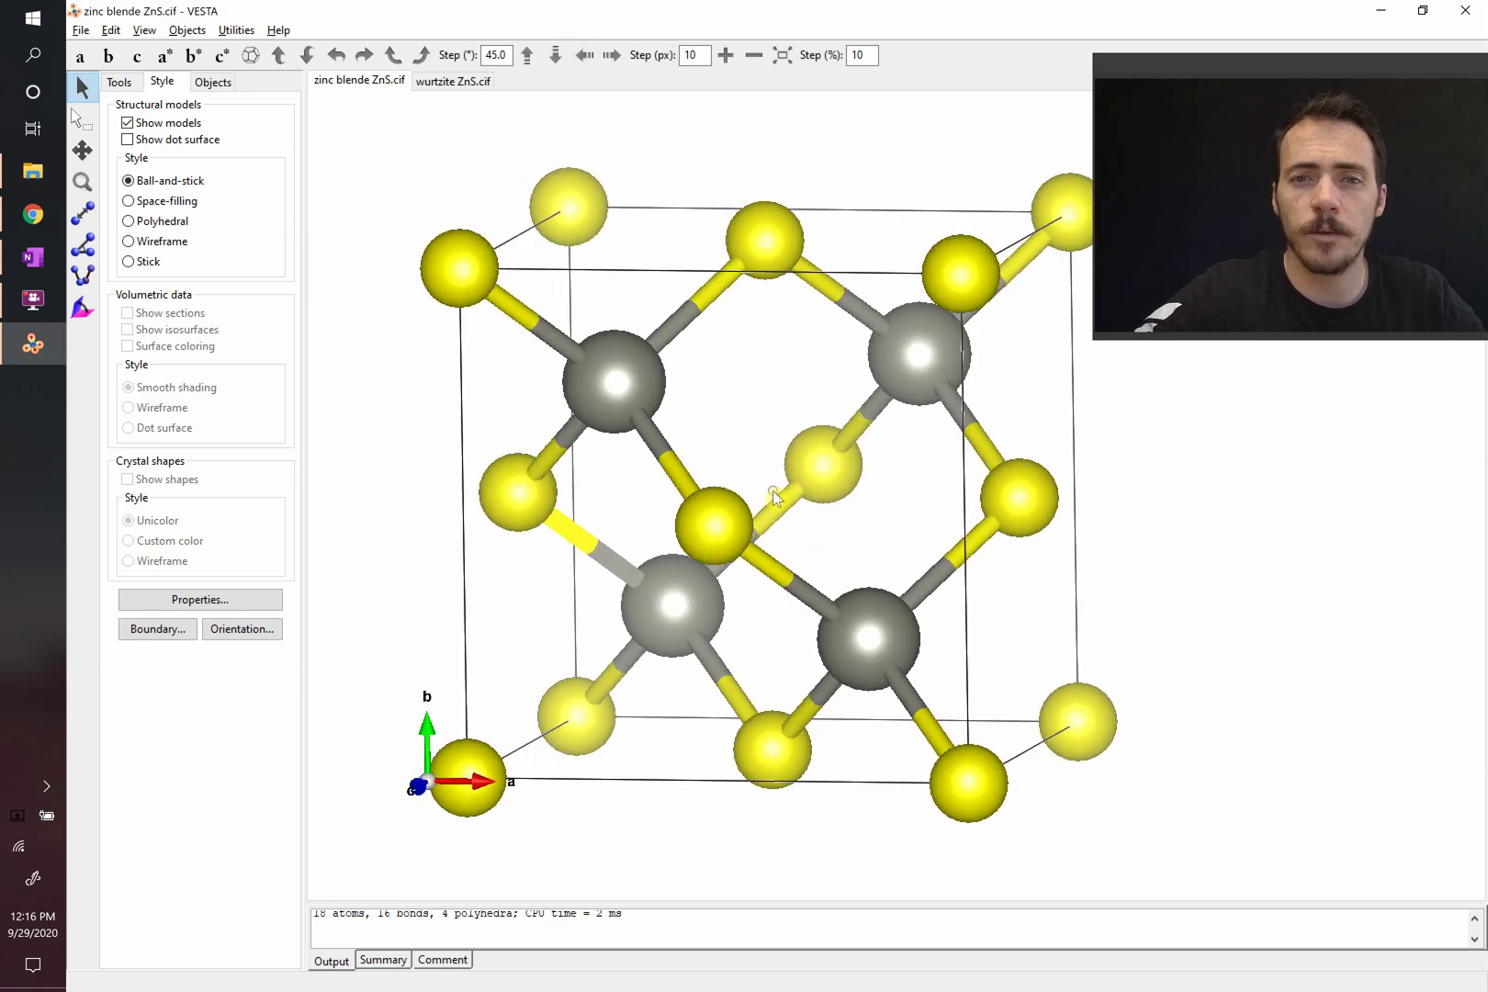
left_click(739, 412)
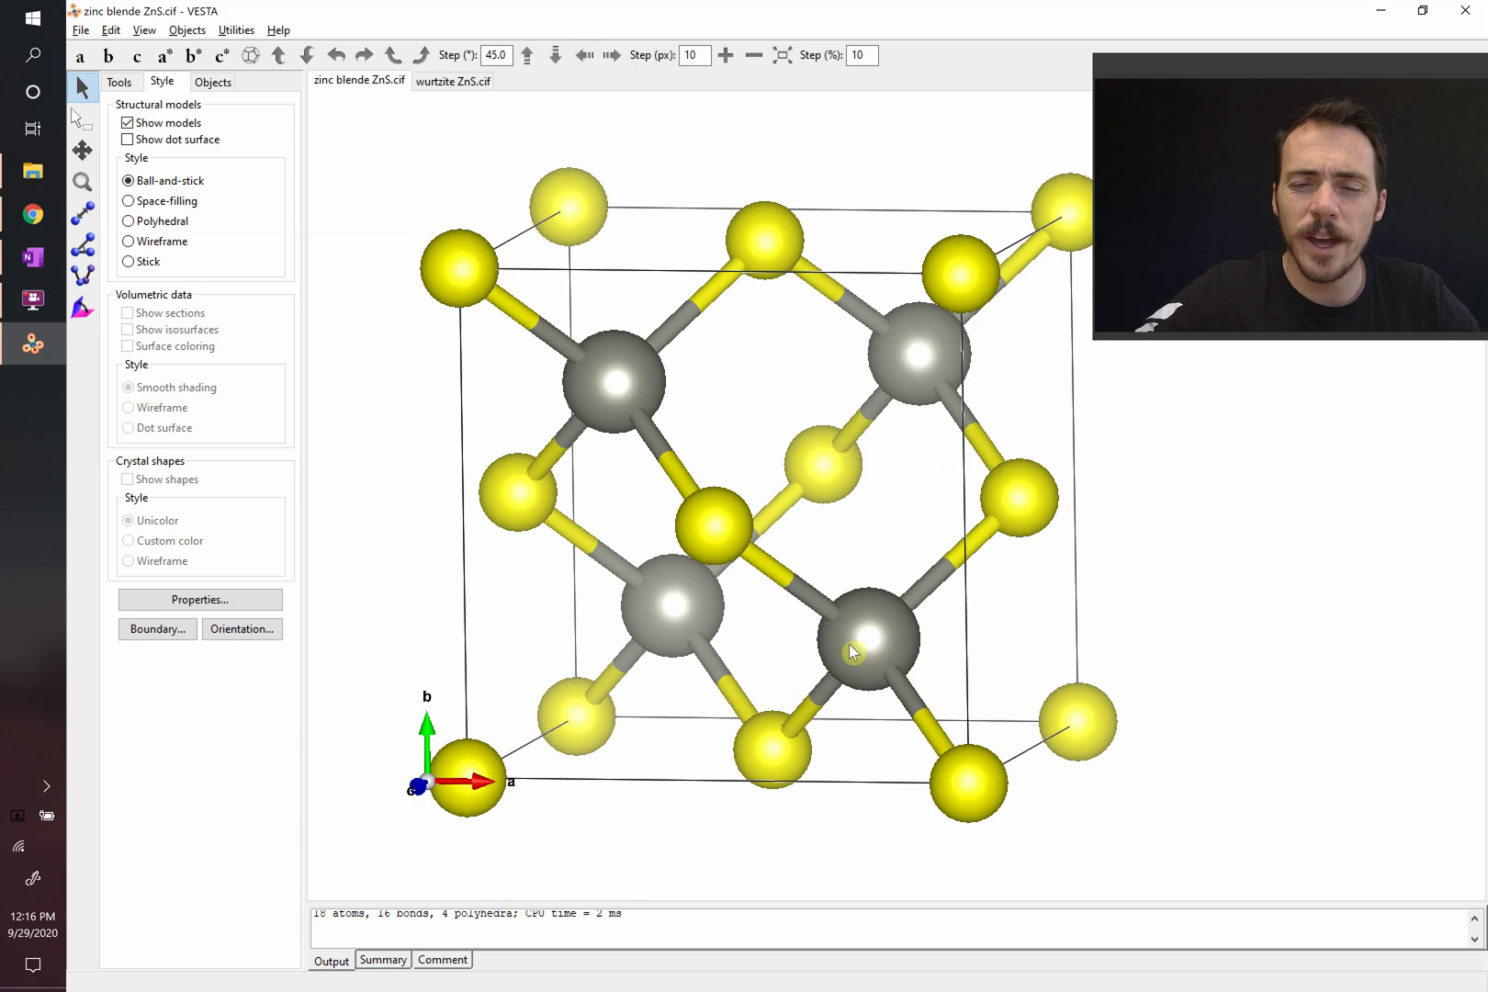
mouse_move(797, 632)
left_mouse_down()
mouse_move(721, 628)
mouse_move(757, 617)
mouse_move(739, 623)
left_mouse_up()
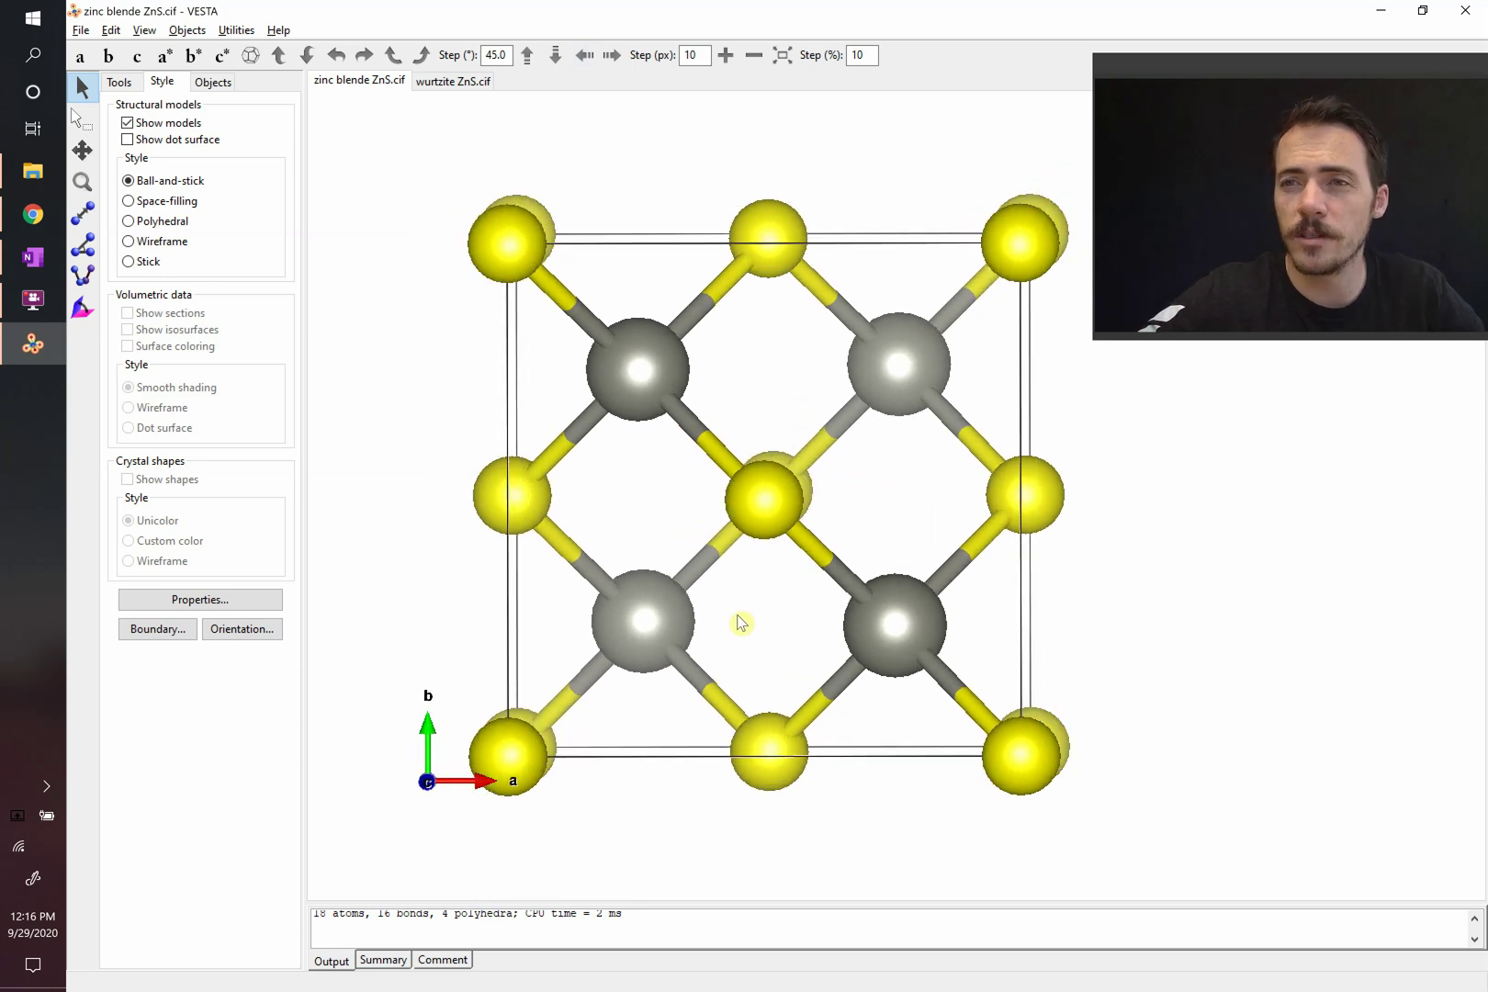
mouse_move(739, 622)
left_mouse_down()
mouse_move(687, 647)
mouse_move(747, 620)
mouse_move(721, 653)
left_mouse_up()
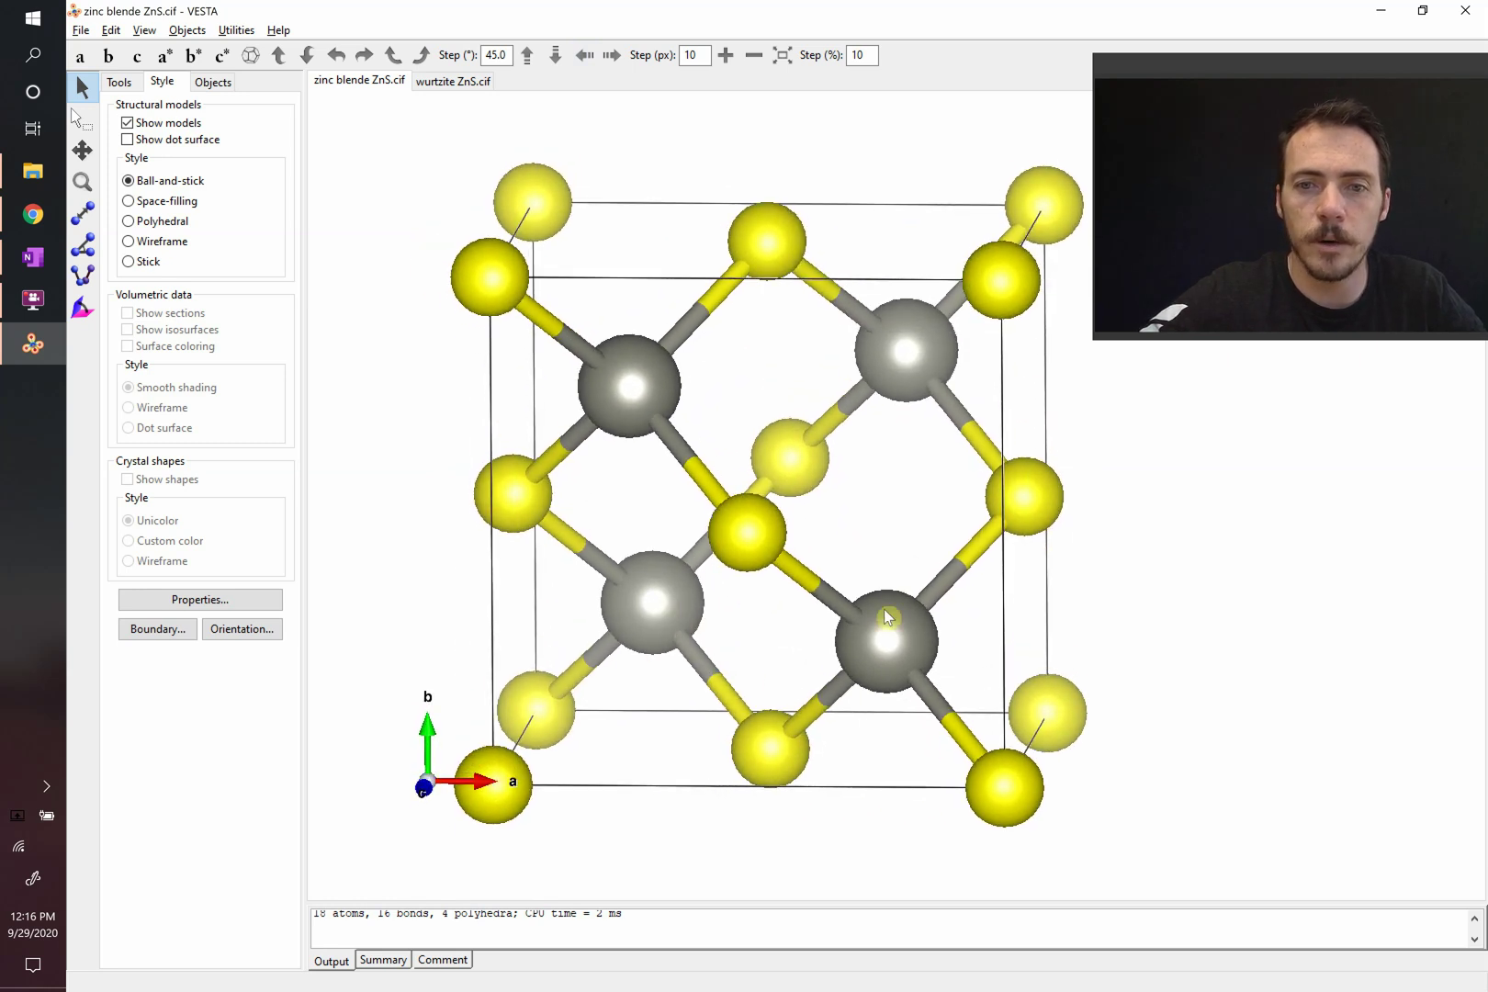
mouse_move(896, 592)
left_mouse_down()
mouse_move(918, 615)
mouse_move(903, 590)
left_mouse_up()
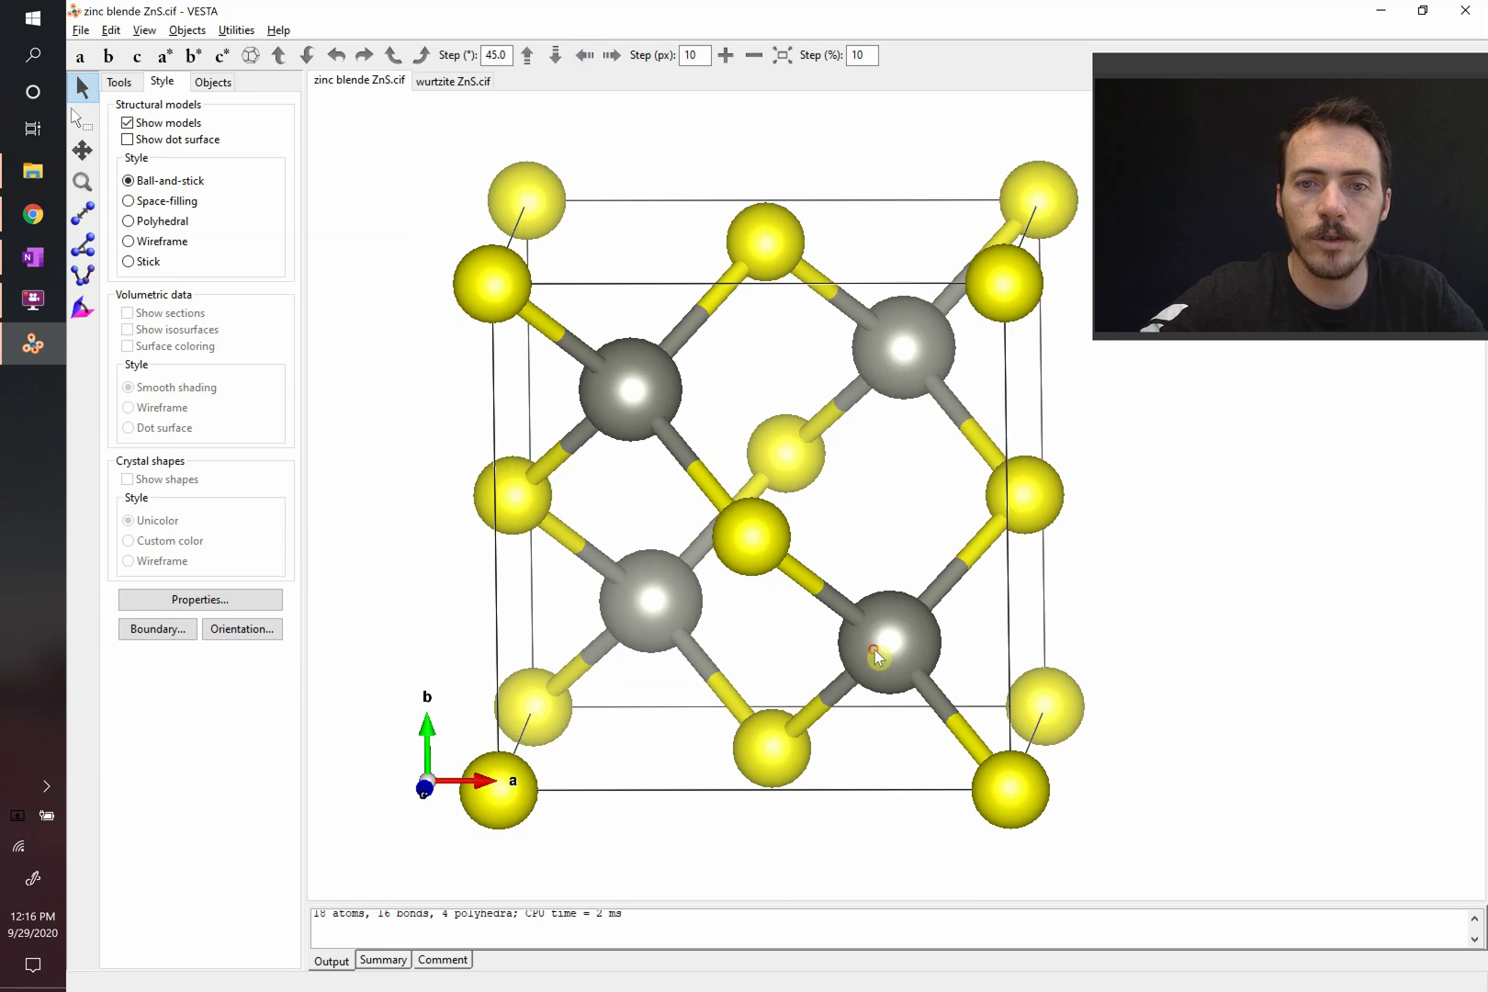
left_click_drag(876, 658, 870, 653)
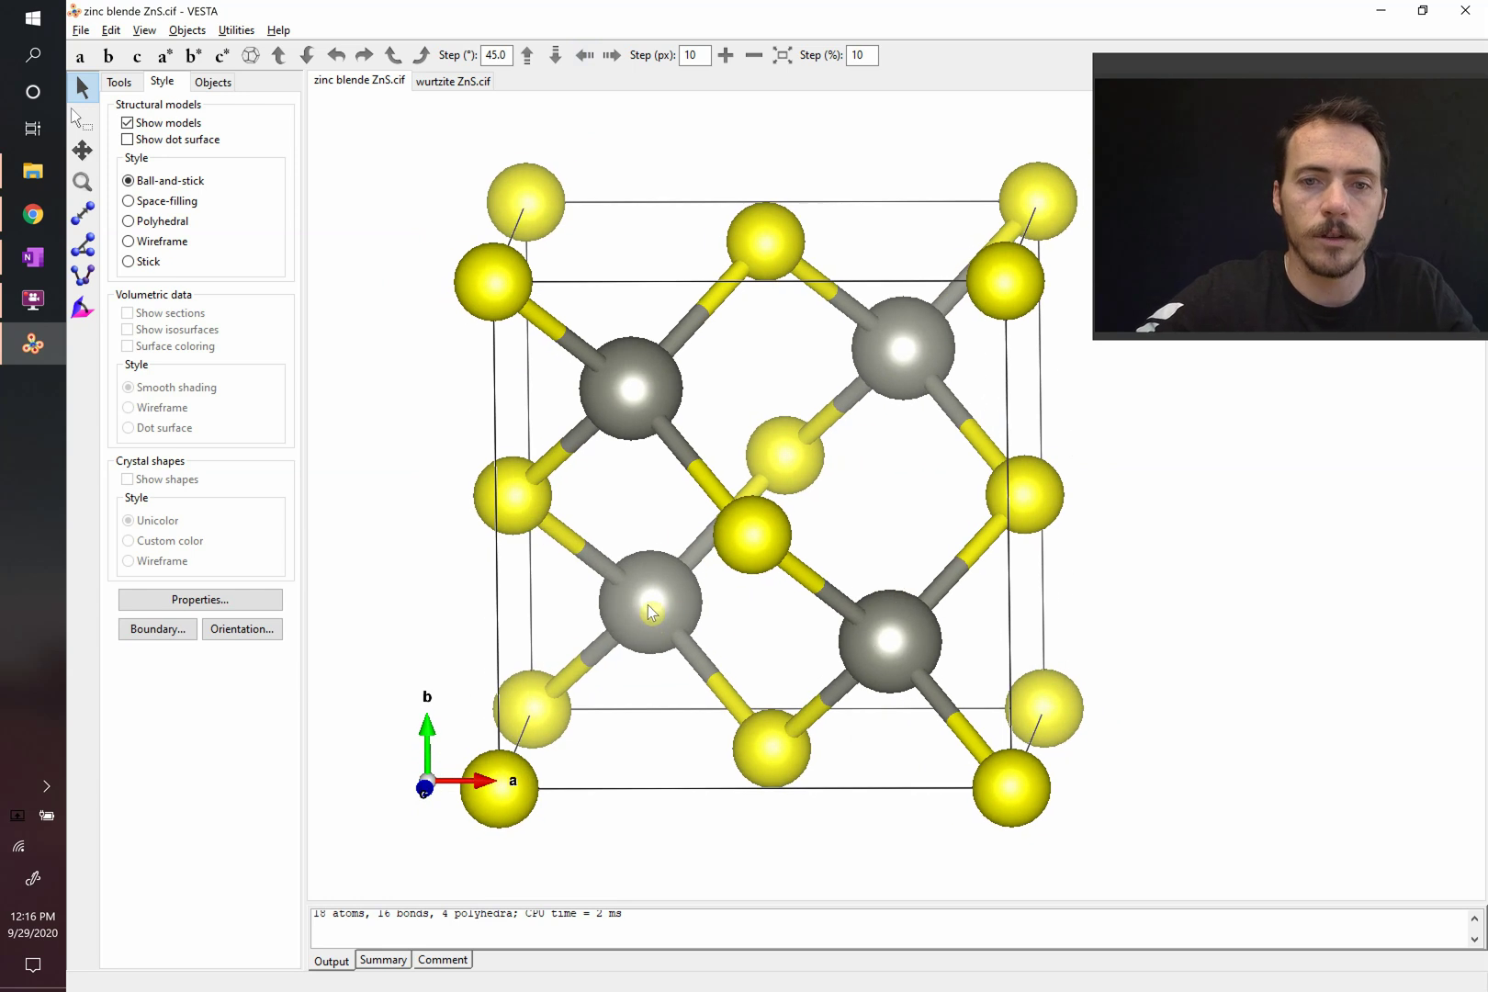
Inspect a sulfur–zinc bond and the lower zinc atoms while rotating the cell, then deselect
left_click(649, 612)
left_click(905, 647)
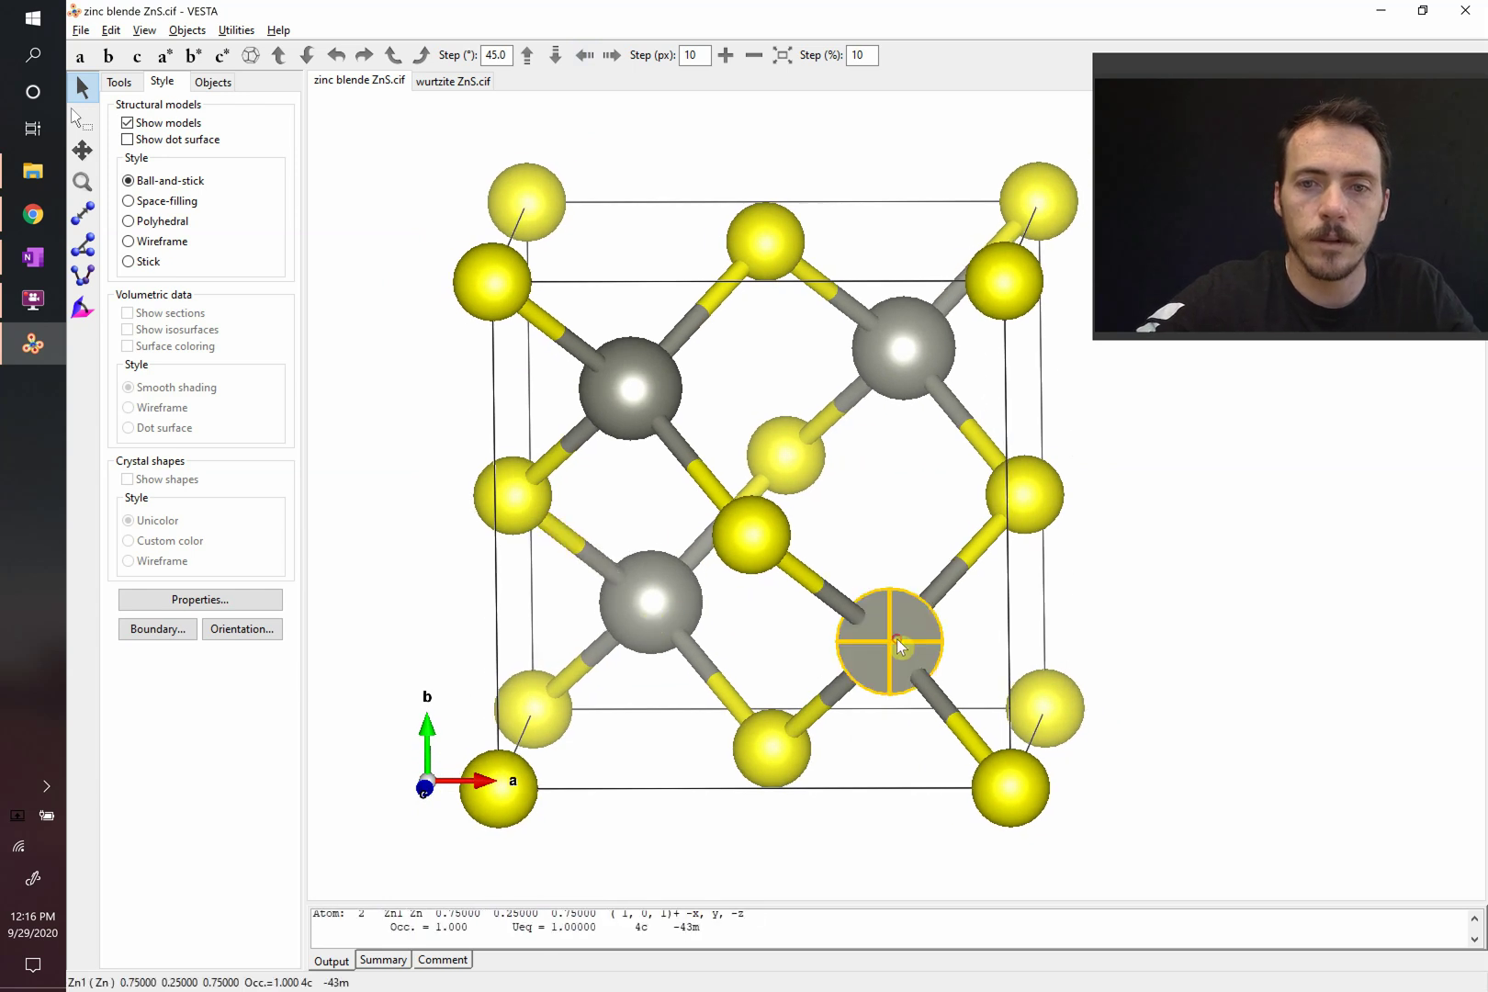
left_click(657, 612)
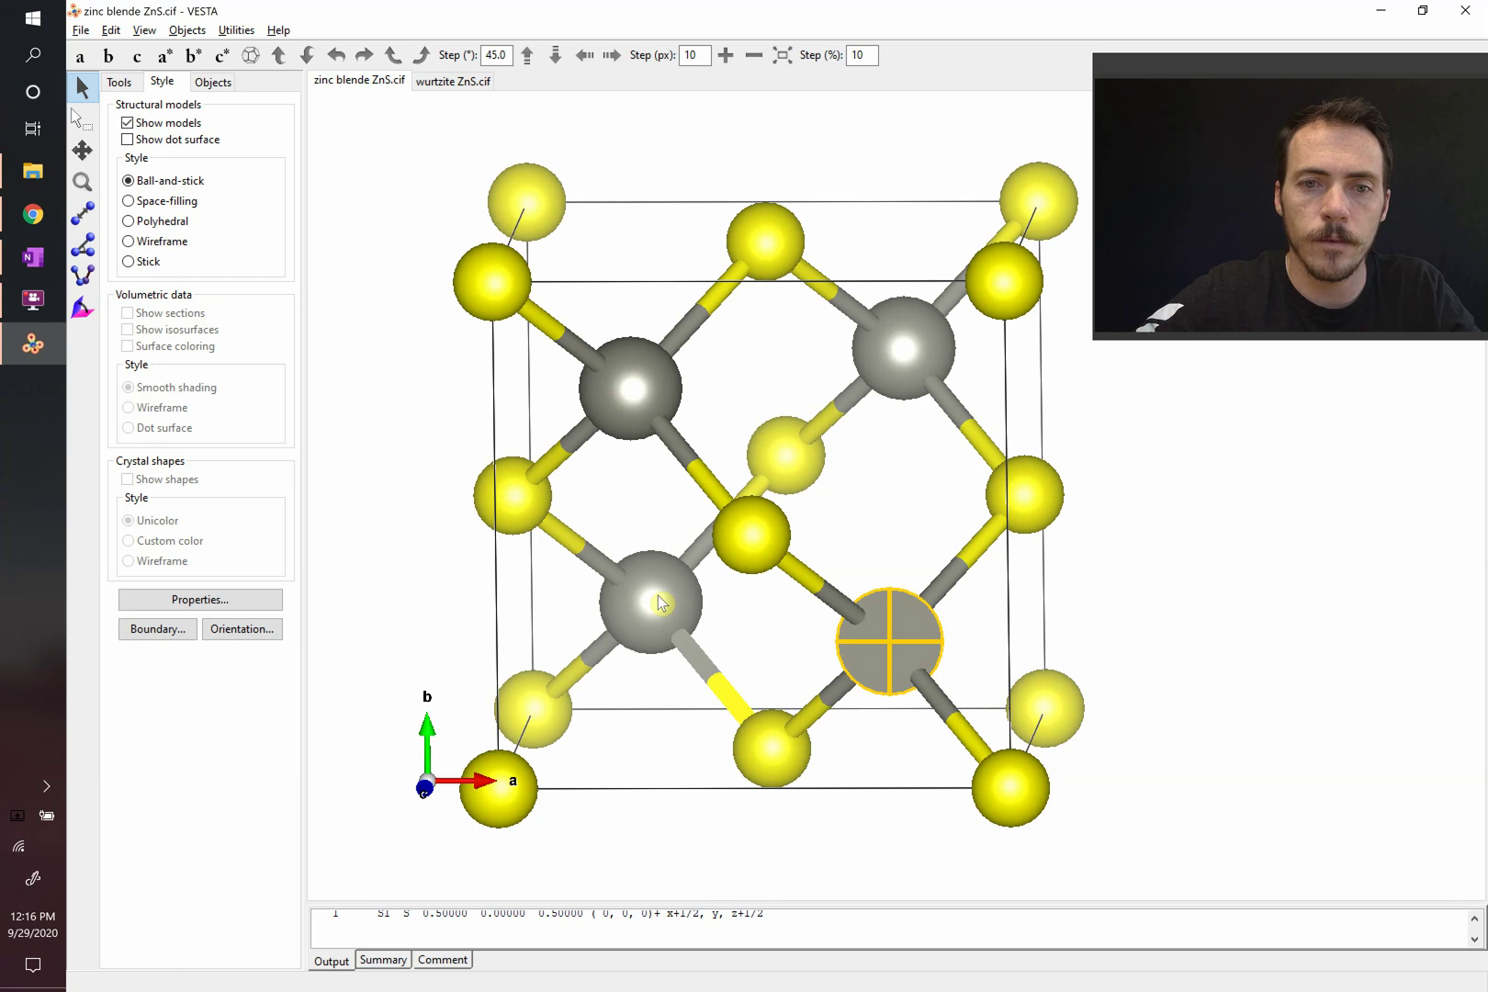
left_click(662, 589)
left_click_drag(859, 571, 823, 571)
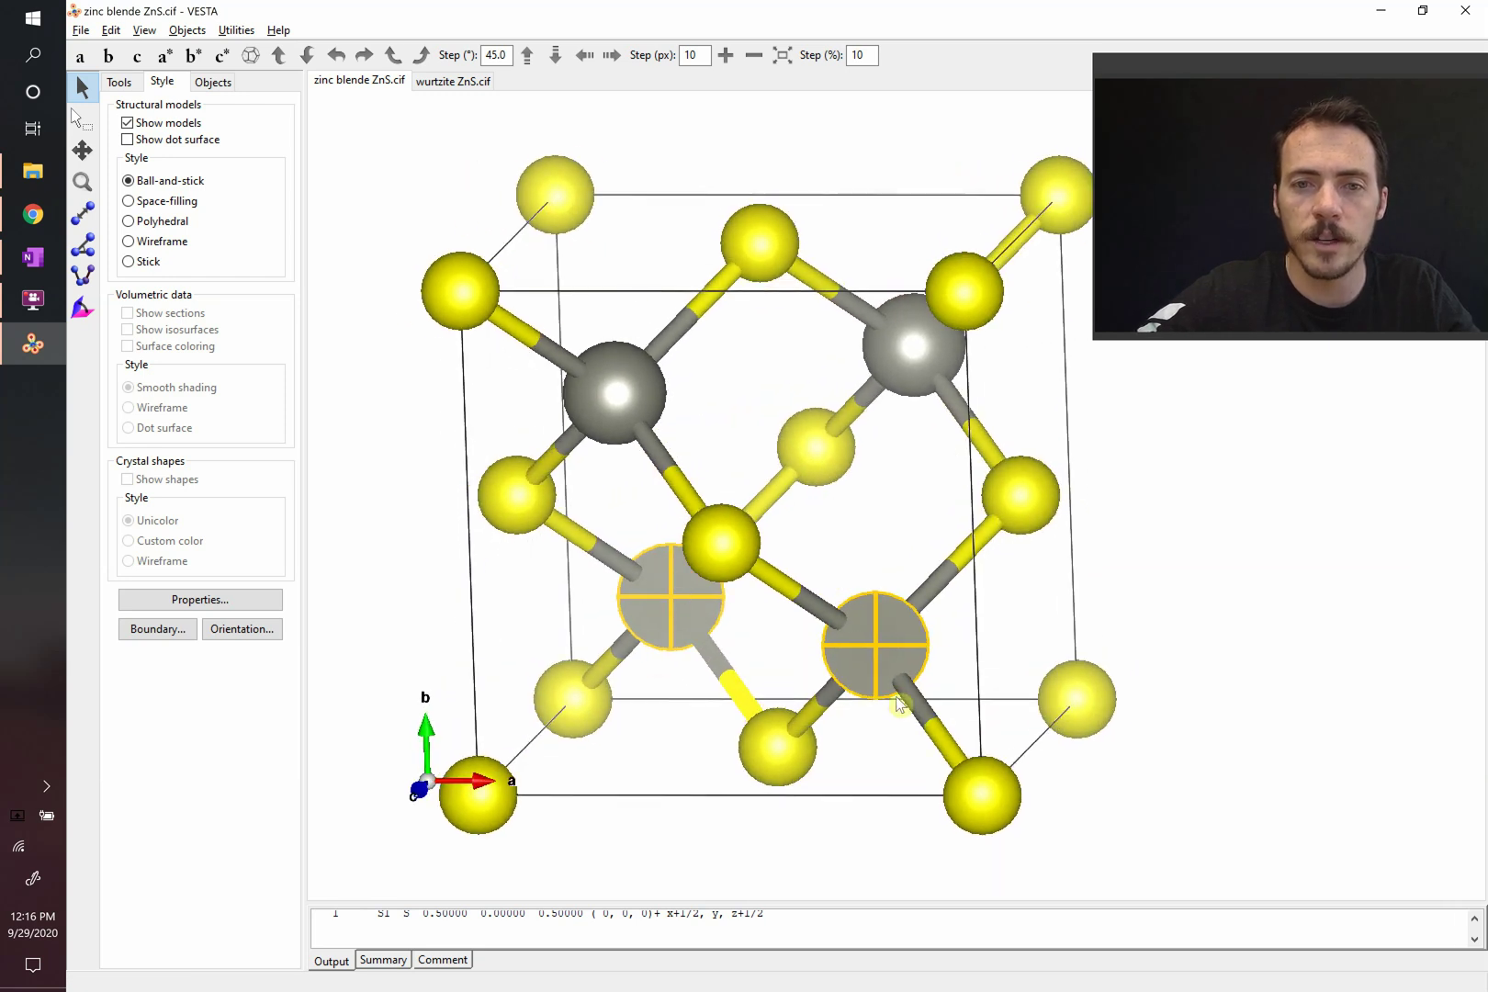
left_click_drag(741, 348, 664, 290)
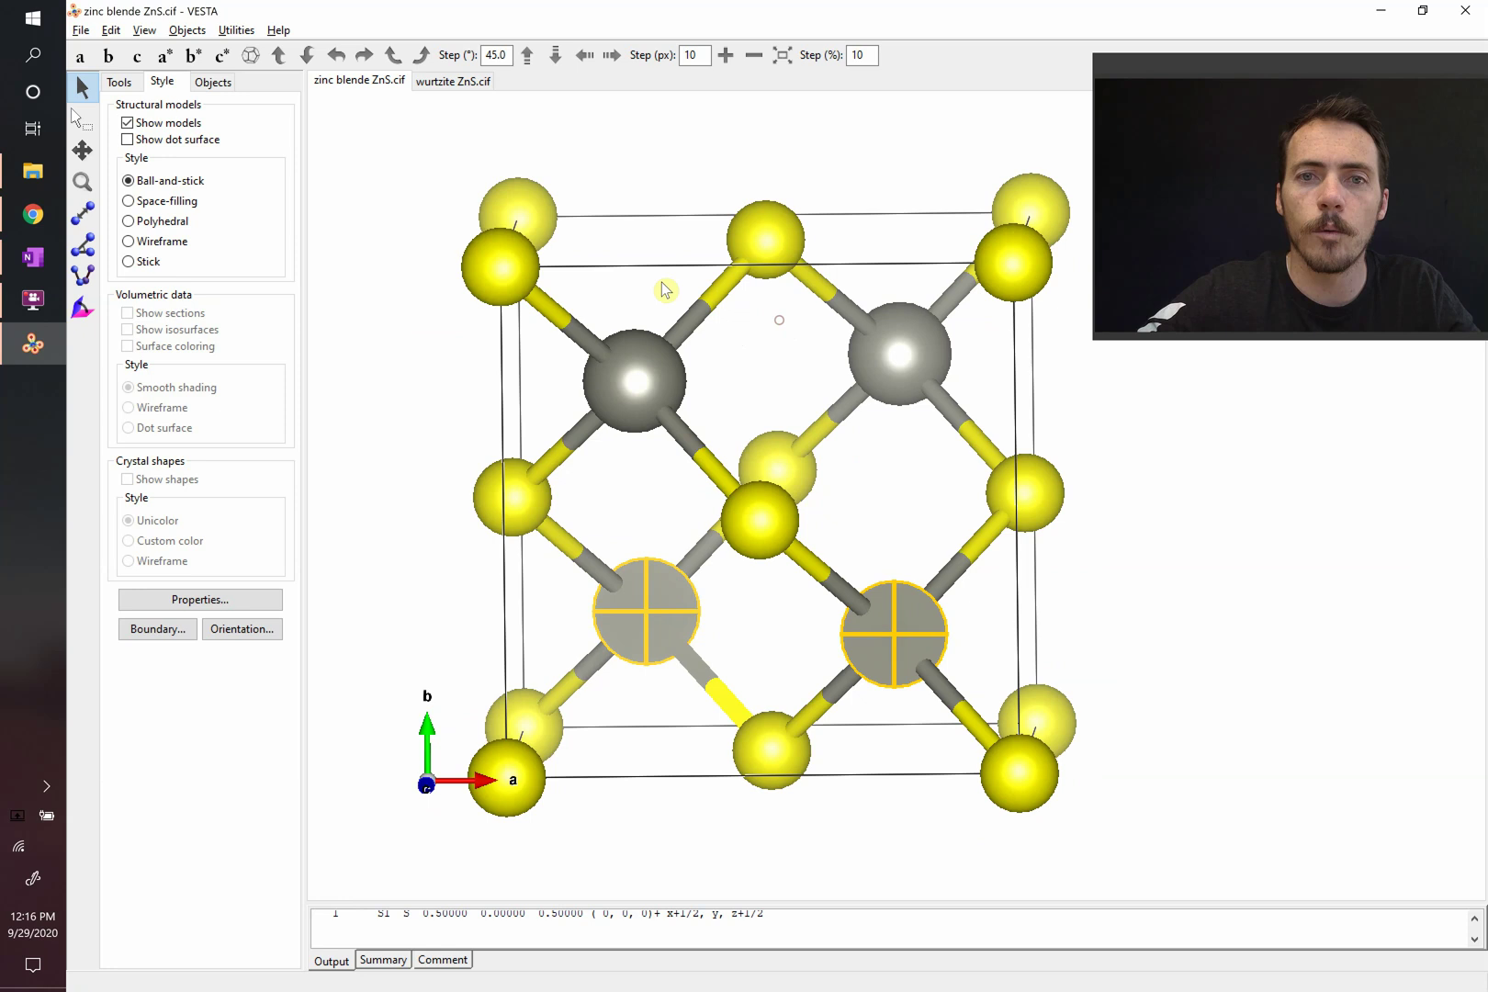
mouse_move(922, 328)
left_mouse_down()
mouse_move(847, 343)
mouse_move(907, 423)
left_mouse_up()
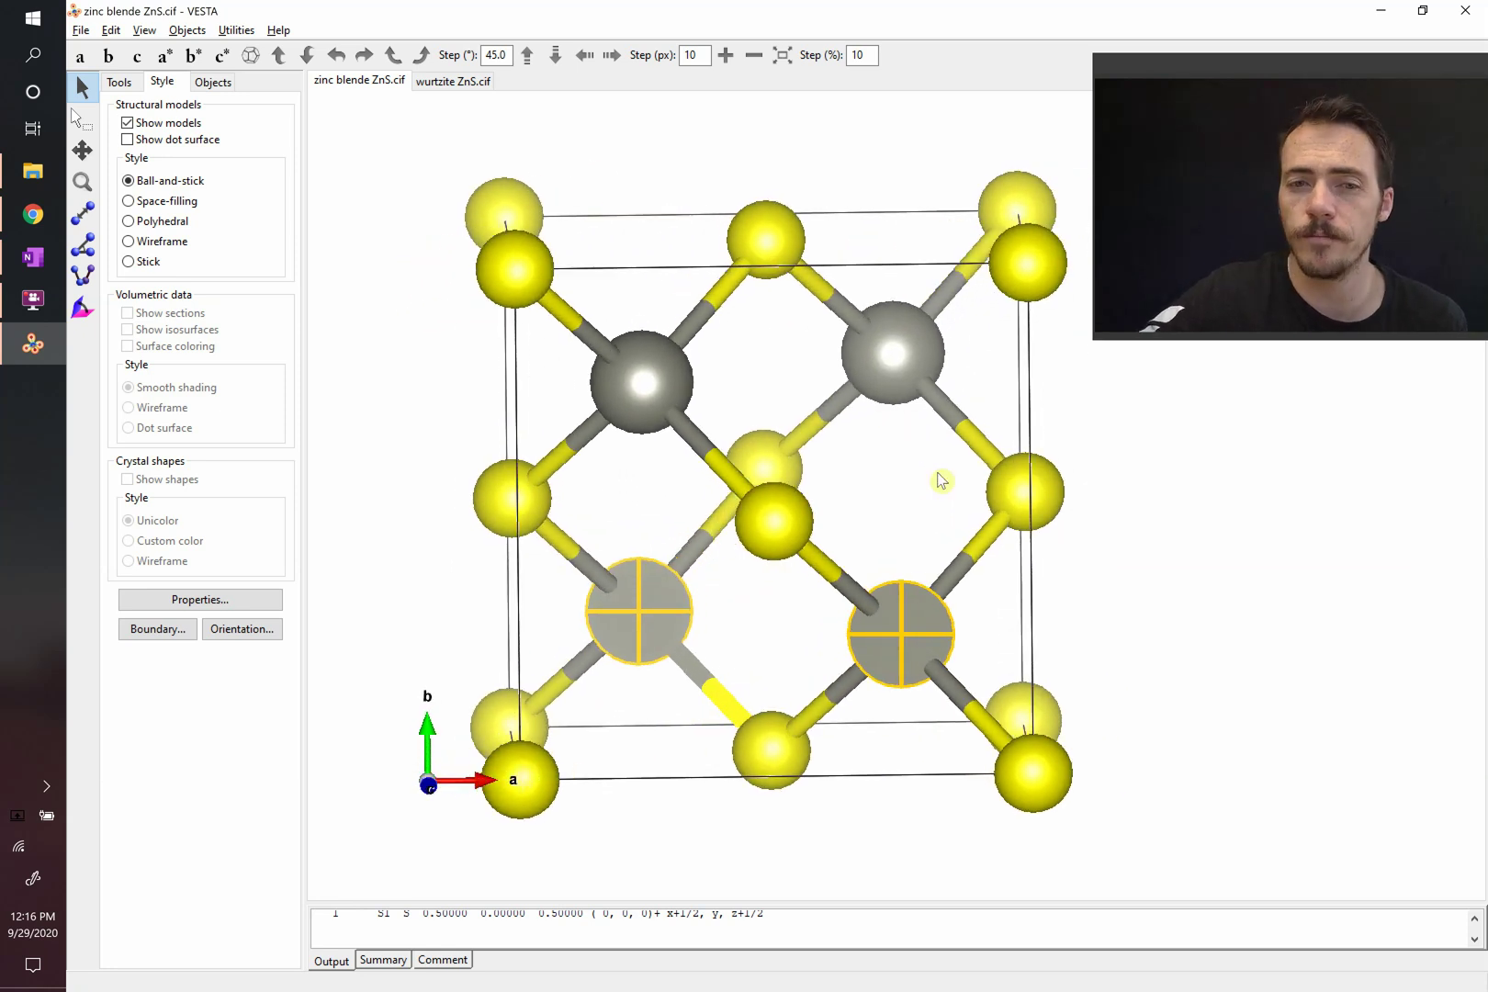
left_click(991, 609)
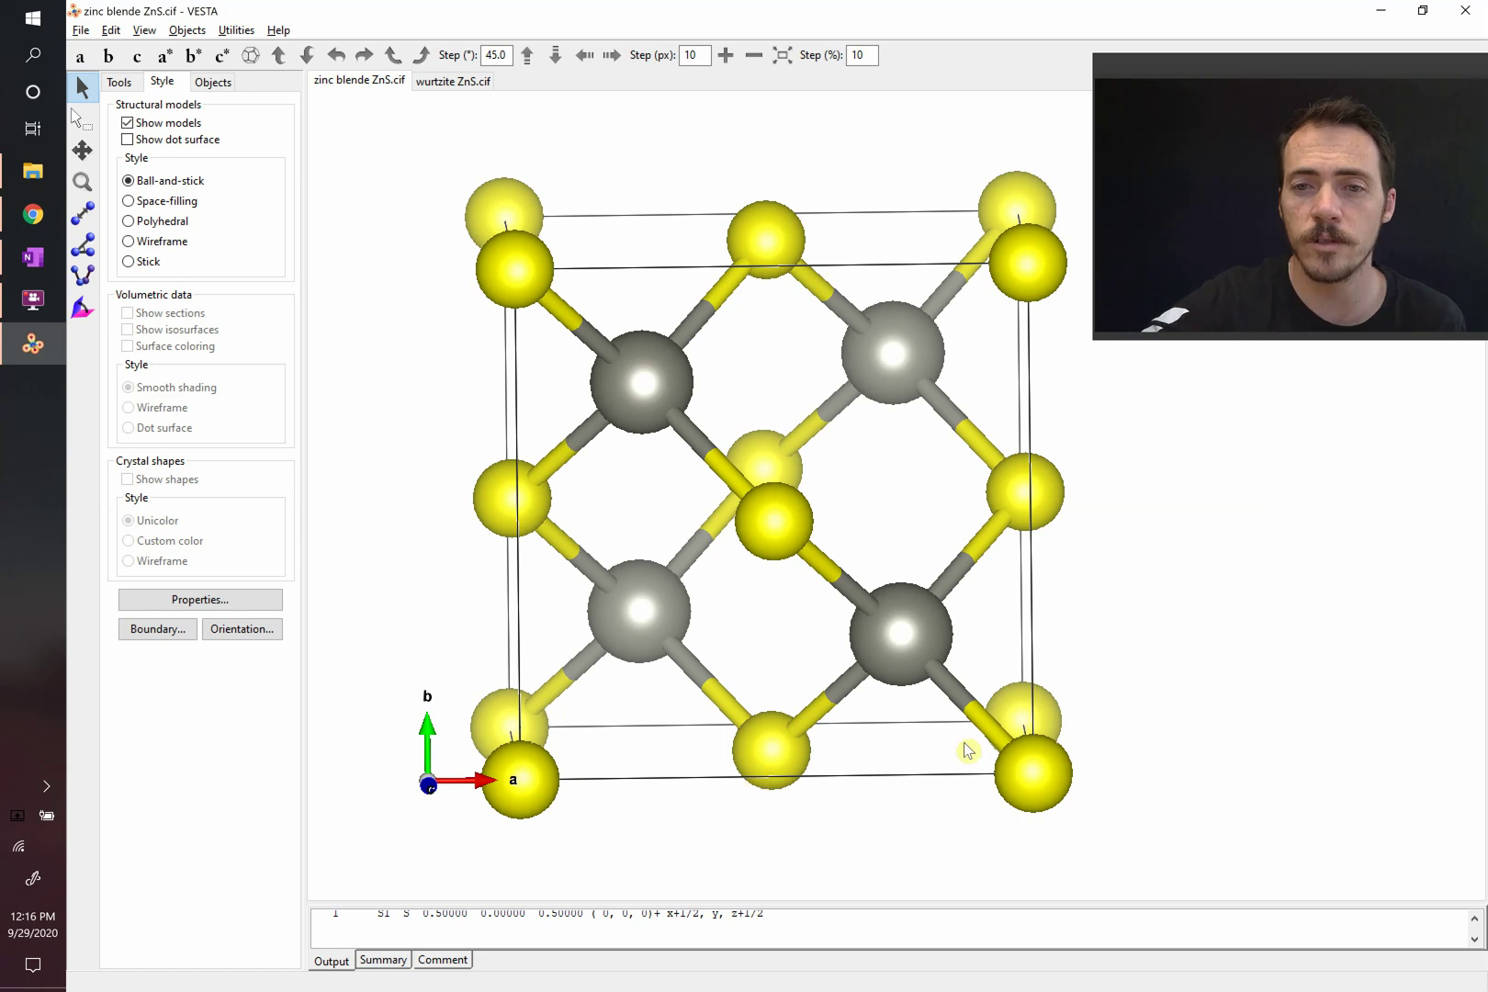
From an oblique view, identify the zinc atom at (0.25, 0.25, 0.25)
mouse_move(964, 750)
left_mouse_down()
mouse_move(809, 745)
mouse_move(801, 772)
mouse_move(1107, 721)
mouse_move(821, 786)
mouse_move(930, 801)
mouse_move(863, 766)
mouse_move(812, 843)
left_mouse_up()
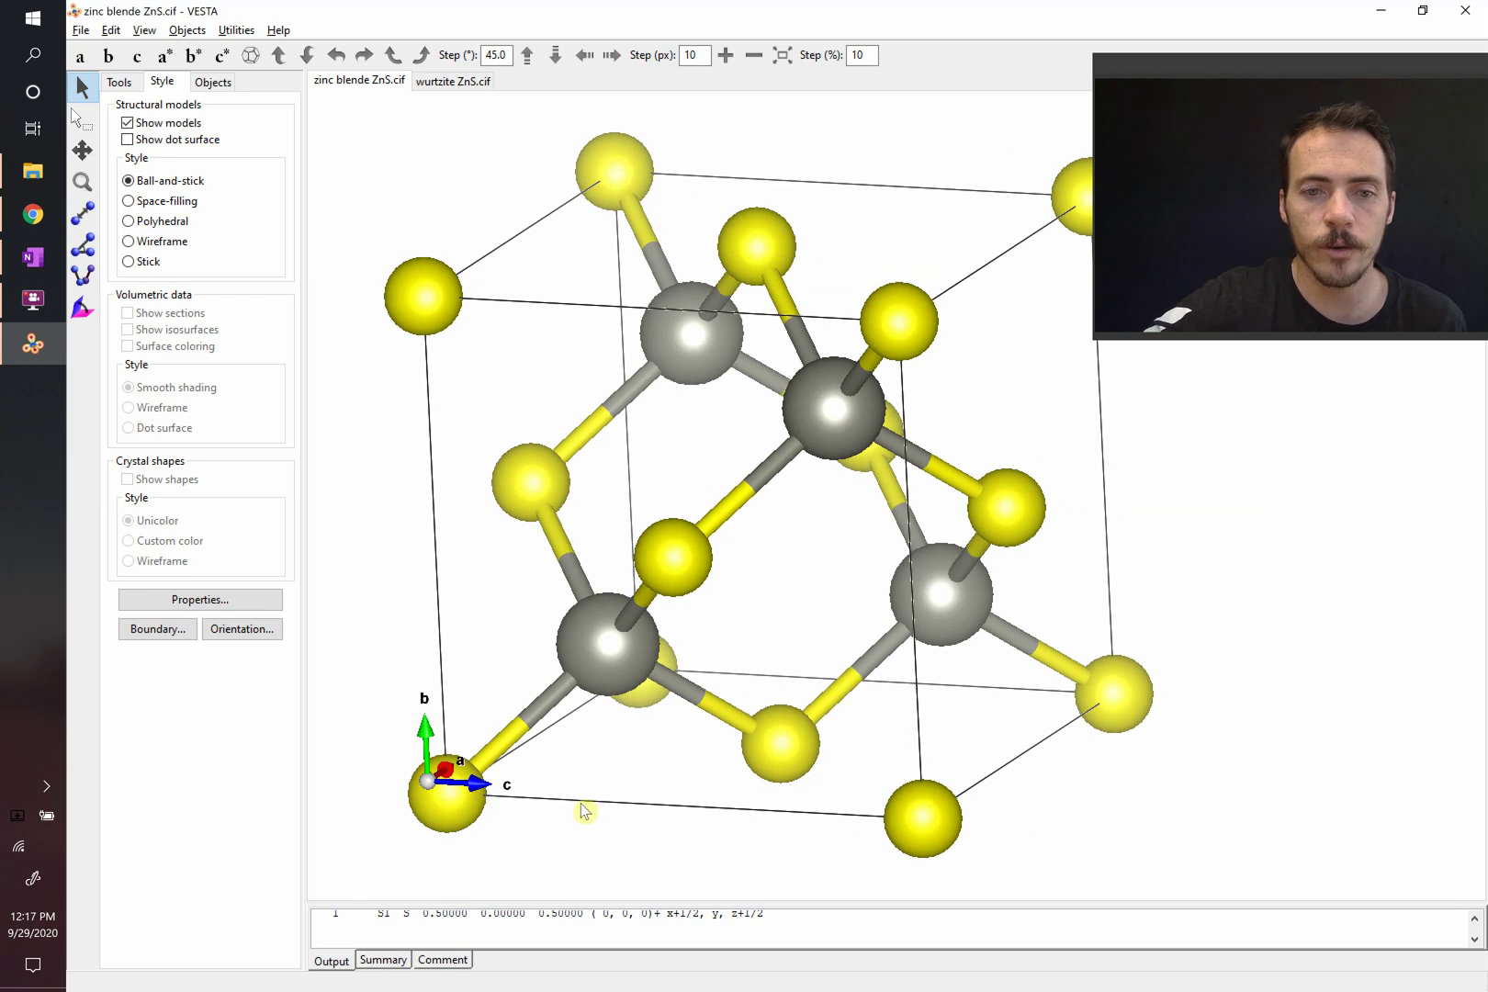
left_click(612, 645)
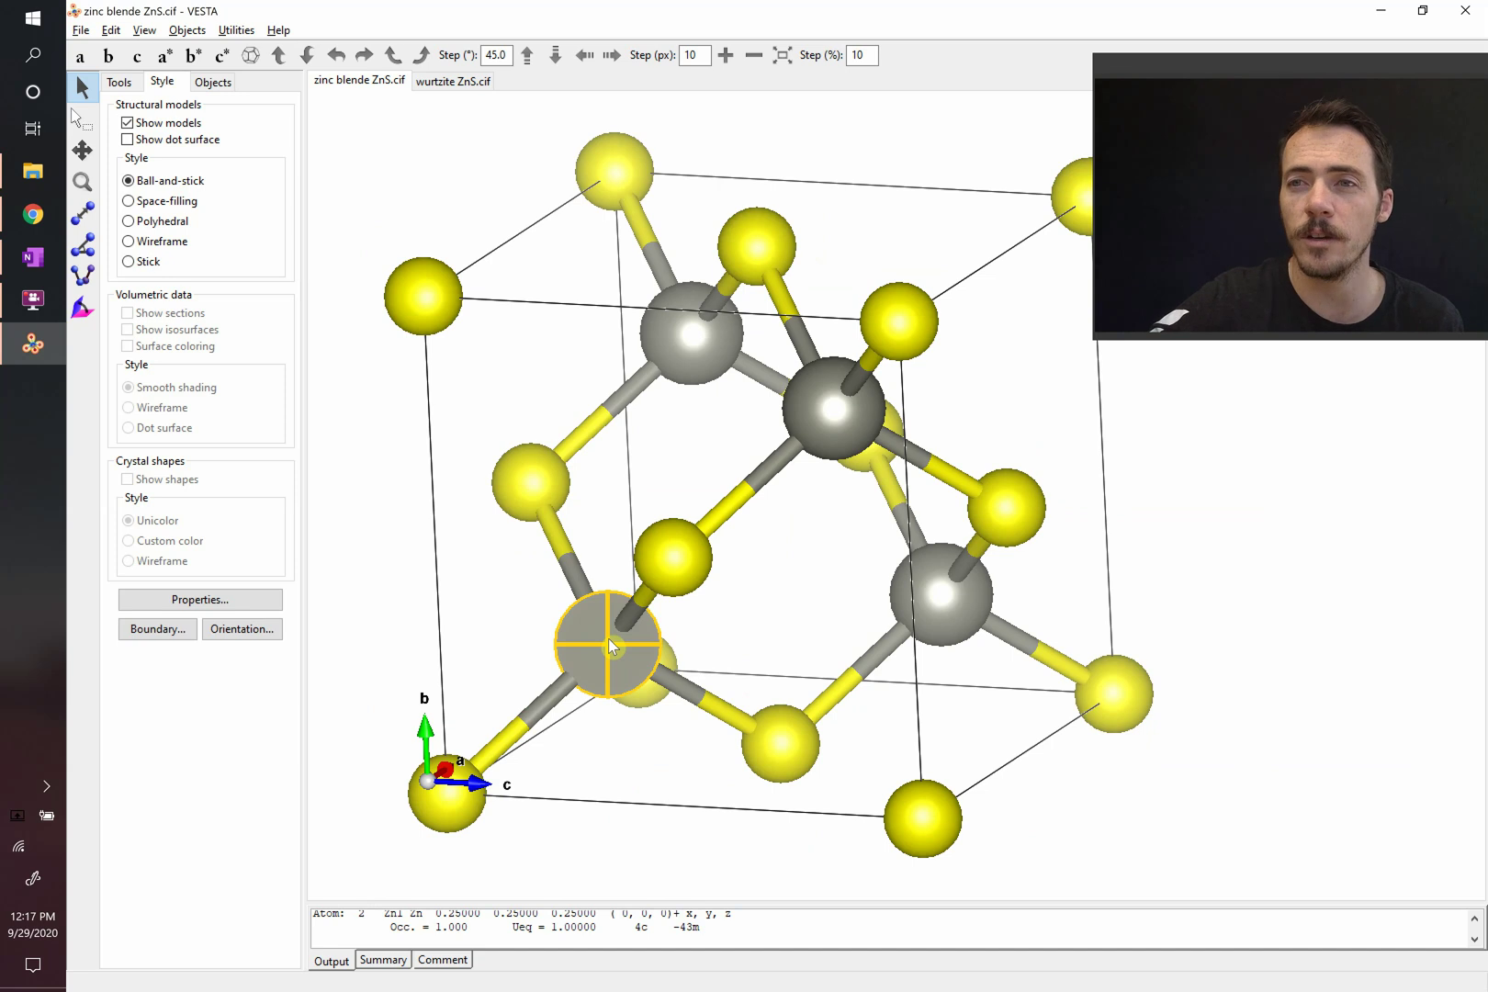
left_click_drag(608, 641, 424, 697)
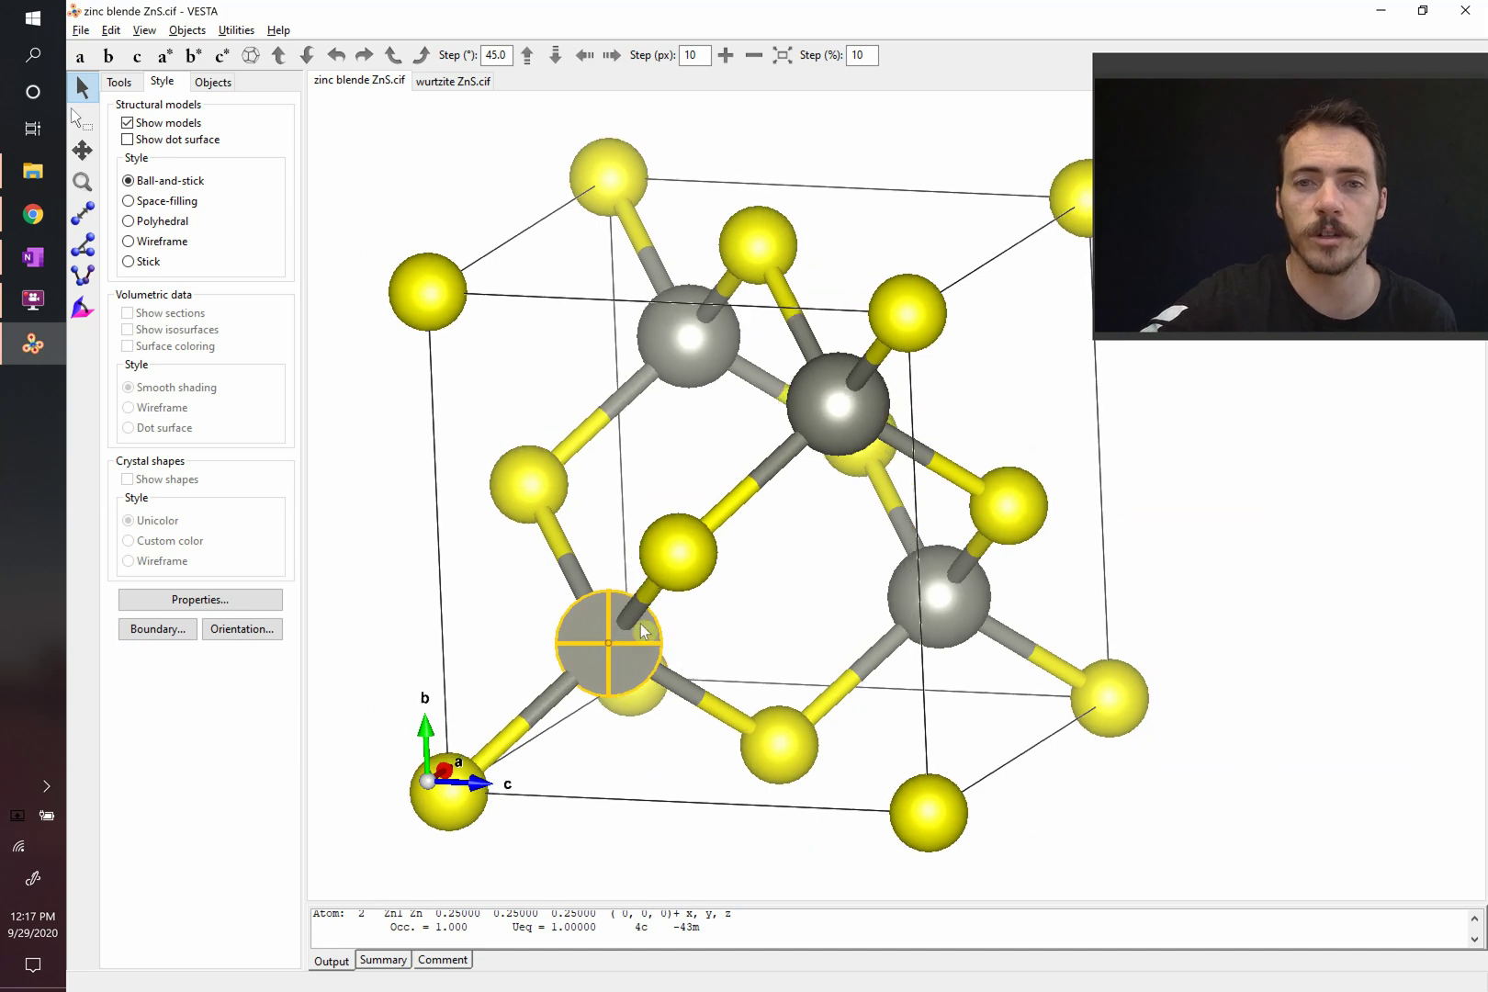
Set boundary x and y maxima to 2 for a 2×2×1 range, then rotate the supercell
left_click(174, 631)
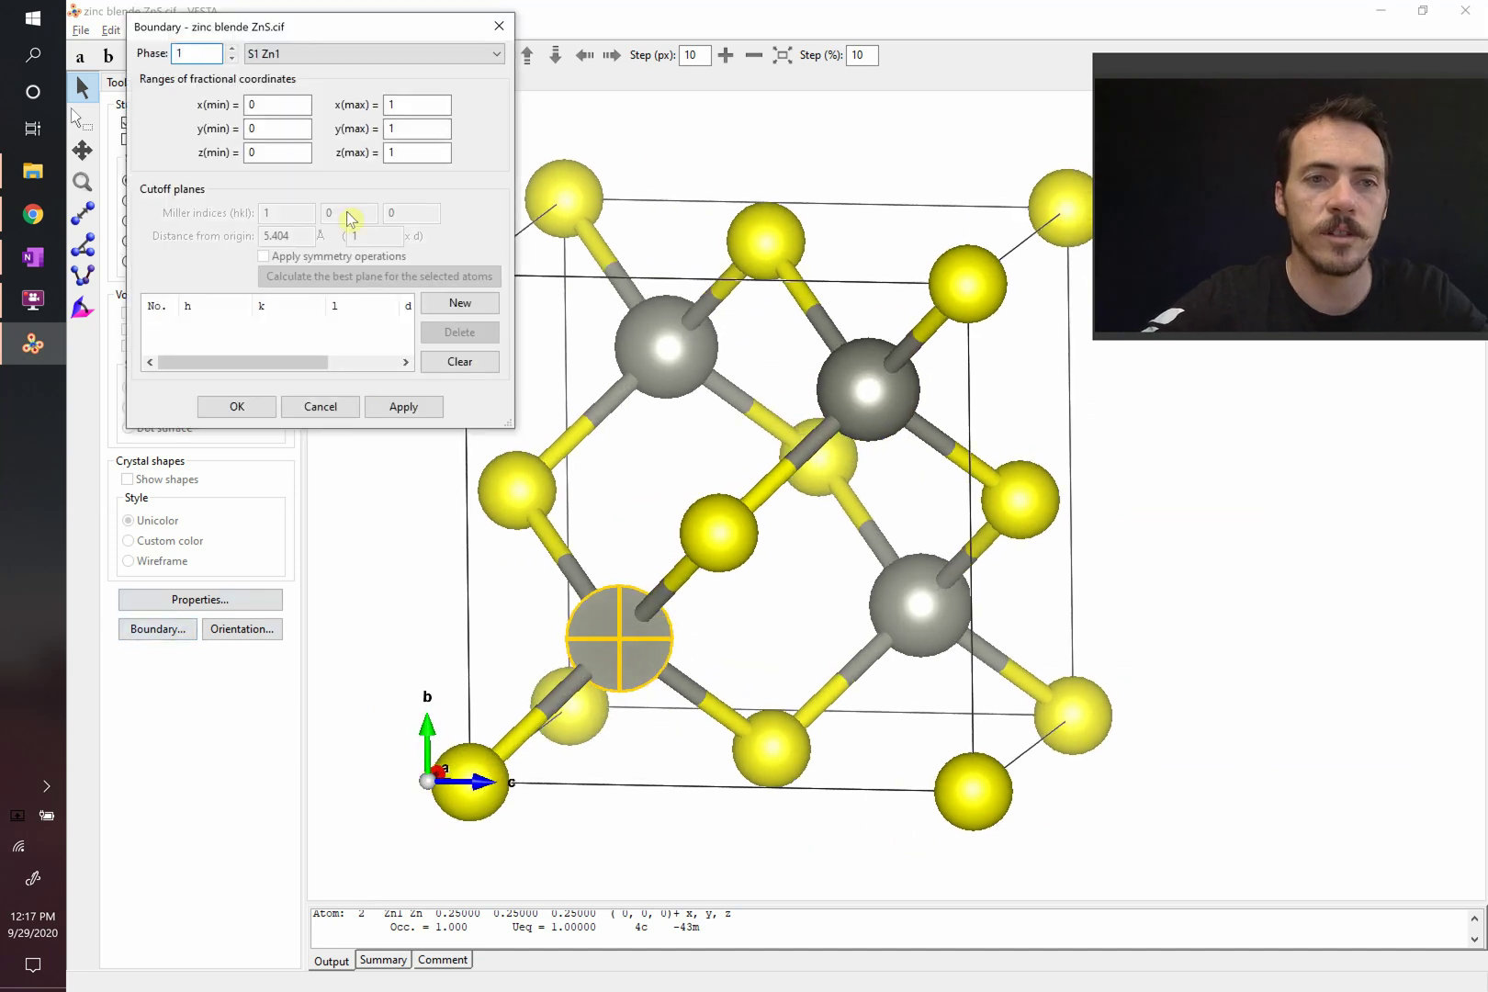
double_click(392, 105)
type("2")
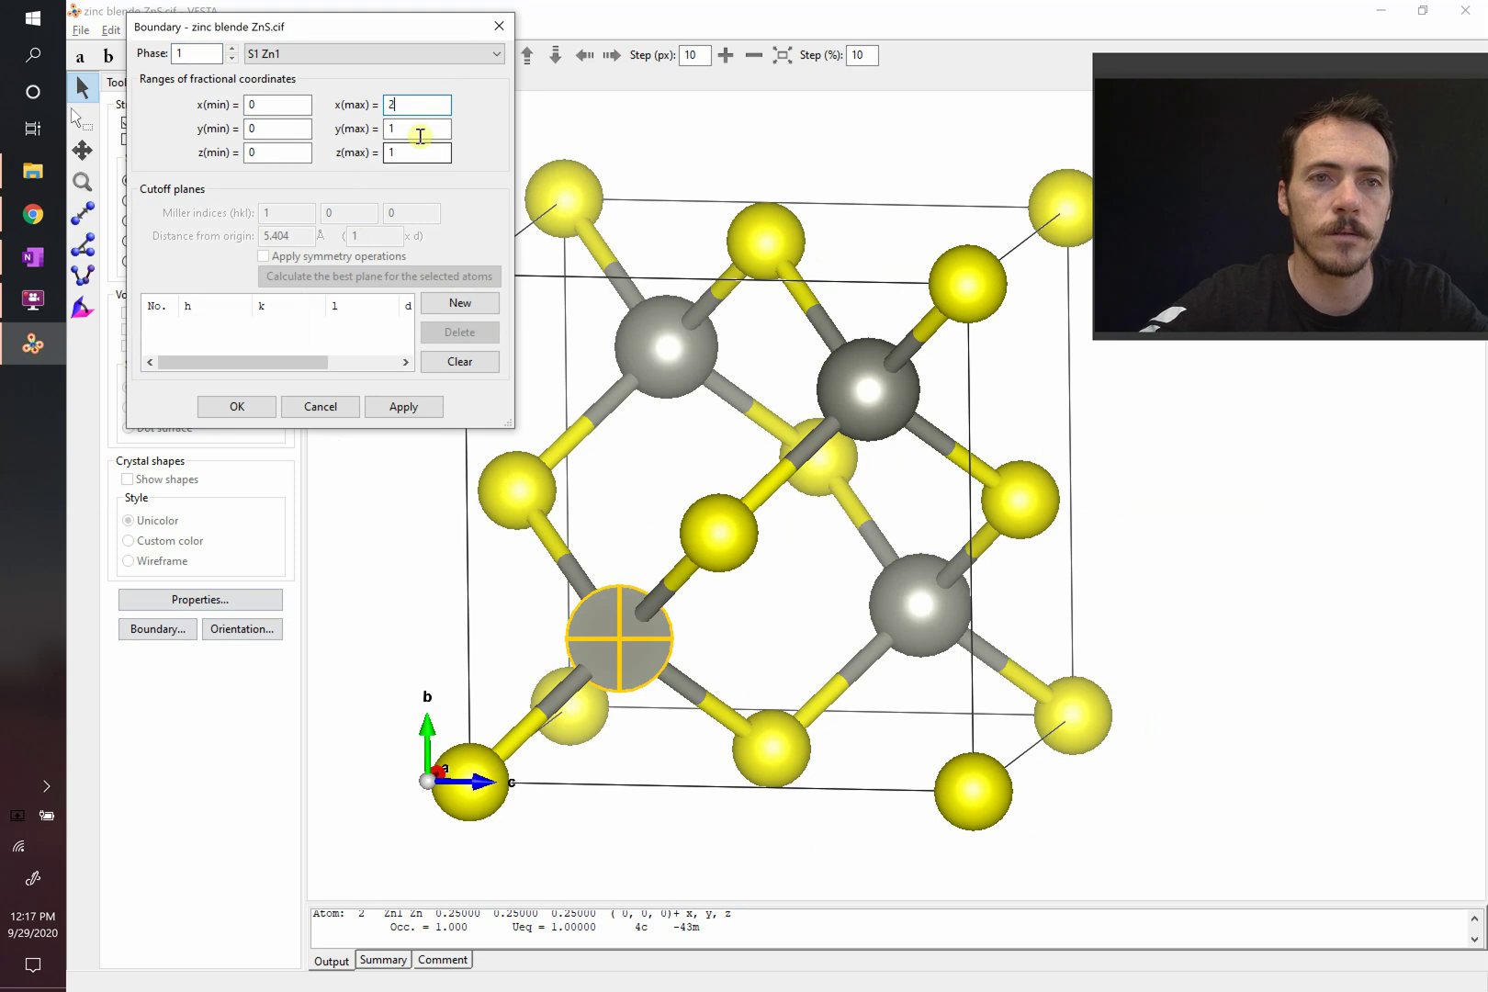
double_click(420, 136)
type("2")
left_click(403, 407)
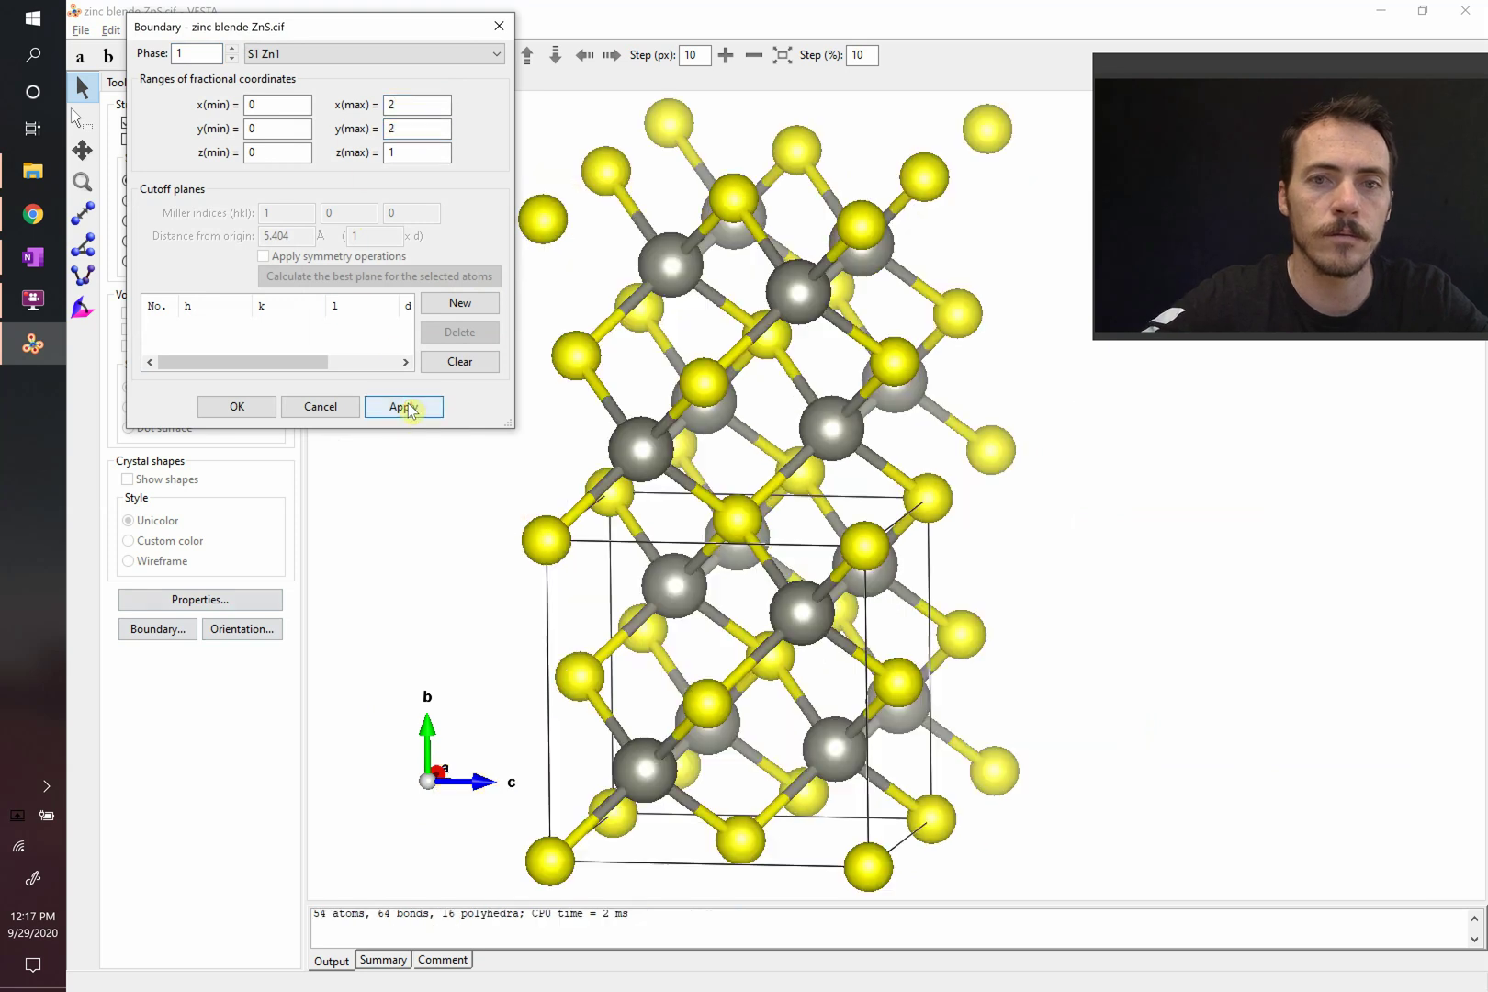
left_click(238, 407)
mouse_move(1062, 545)
left_mouse_down()
mouse_move(809, 563)
mouse_move(744, 546)
left_mouse_up()
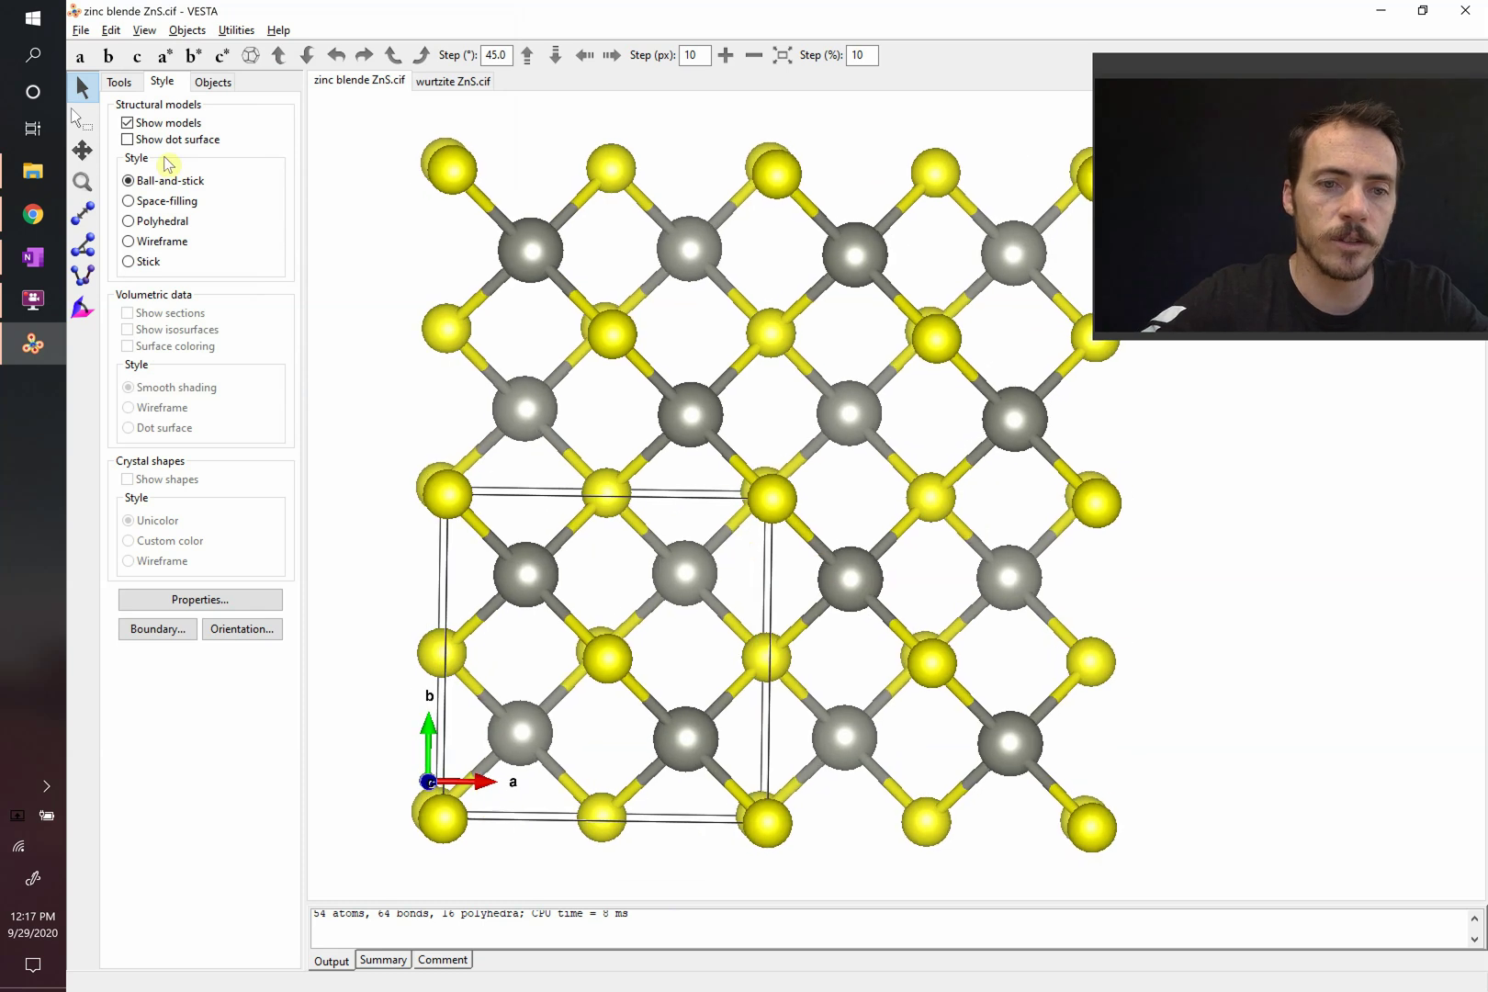
View the supercell along c and select five zinc atoms at the tetrahedral sites
left_click(141, 58)
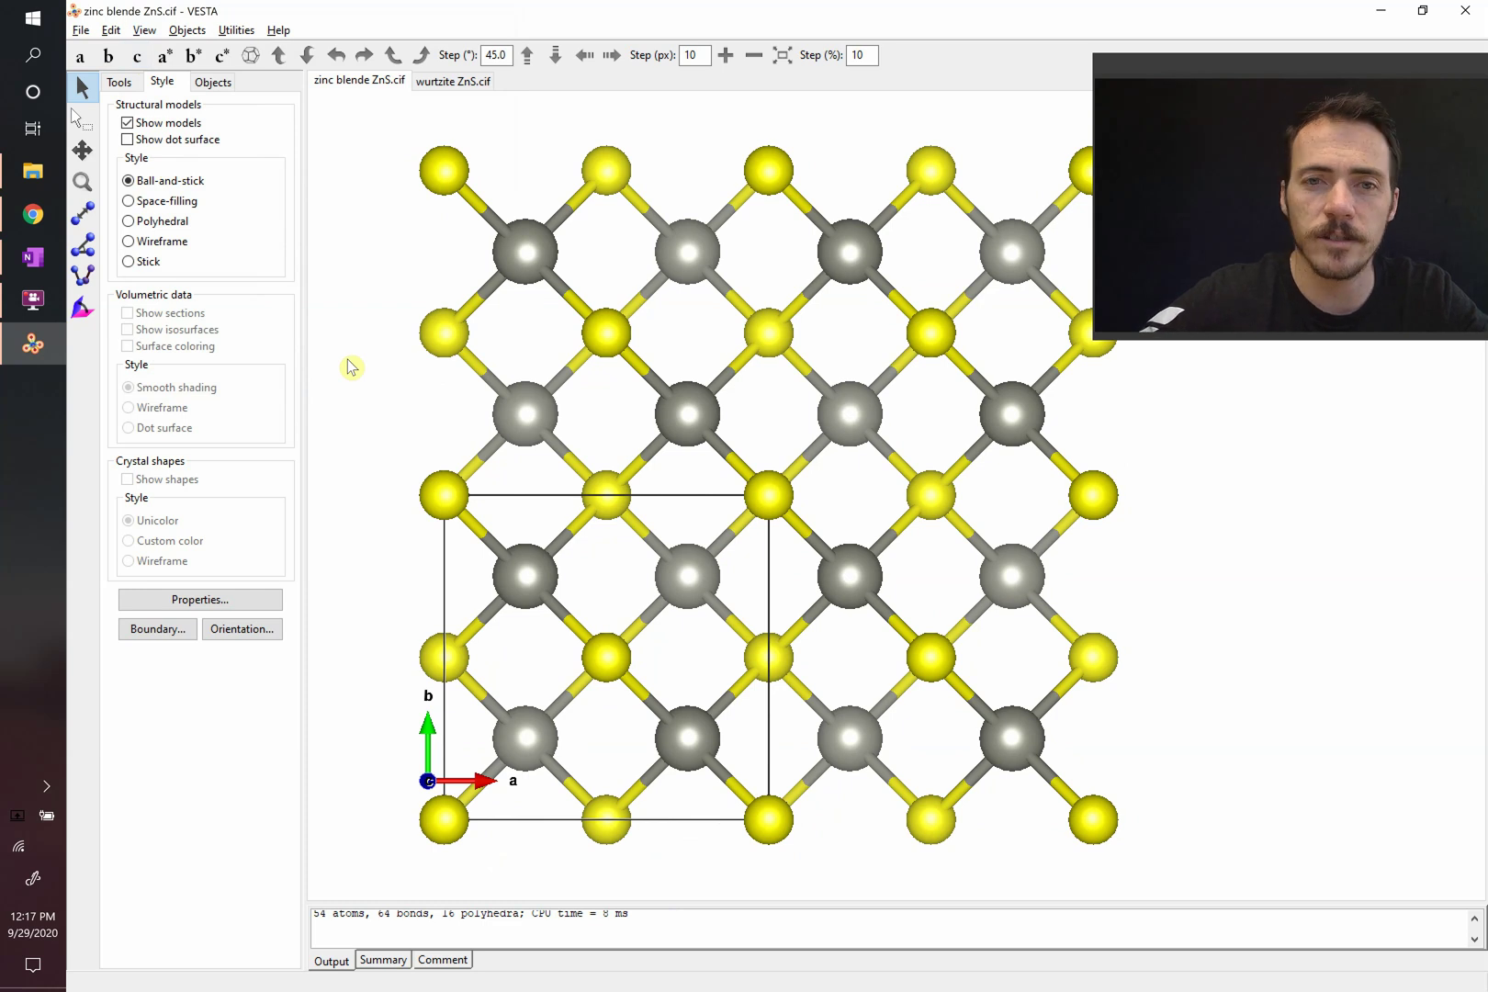
left_click_drag(535, 488, 531, 508)
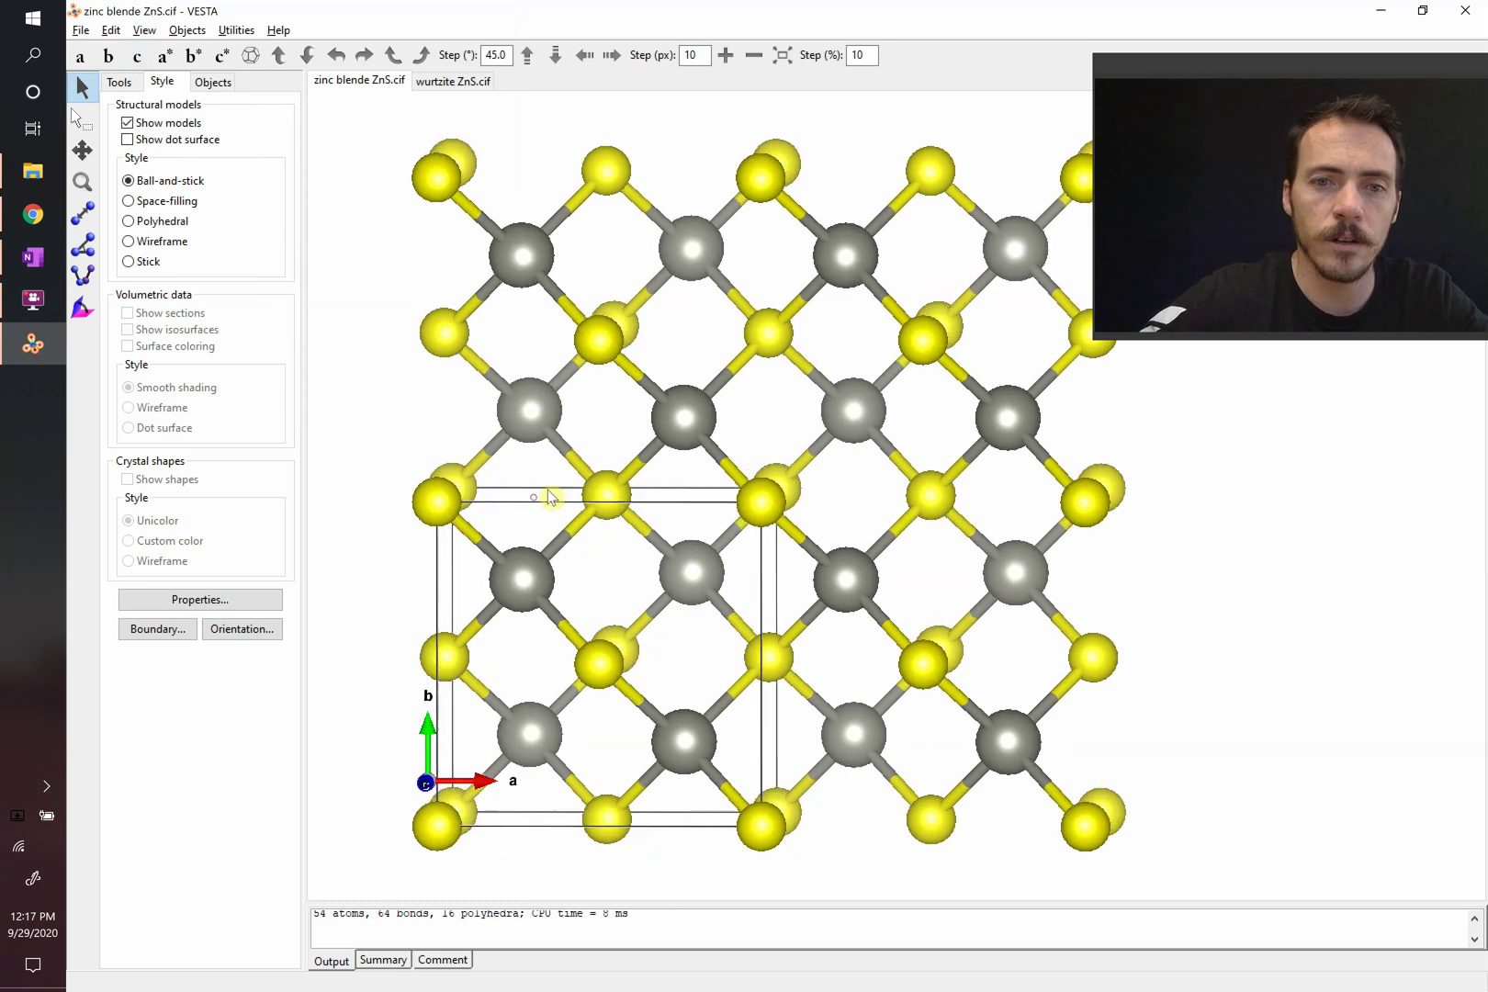
left_click(79, 115)
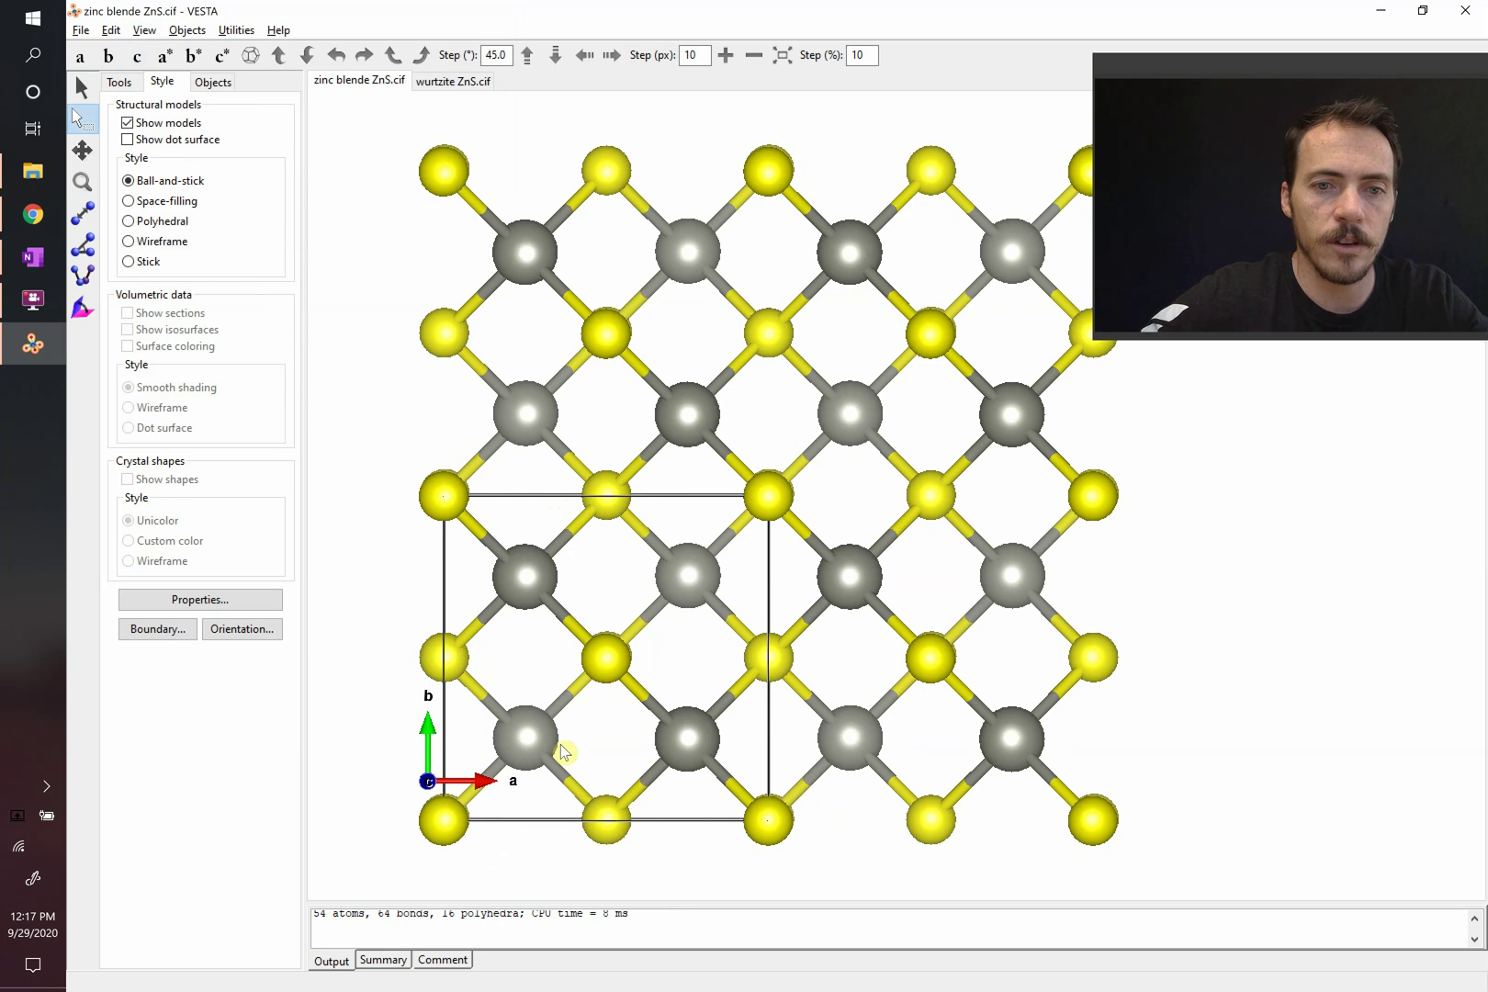
left_click(532, 745)
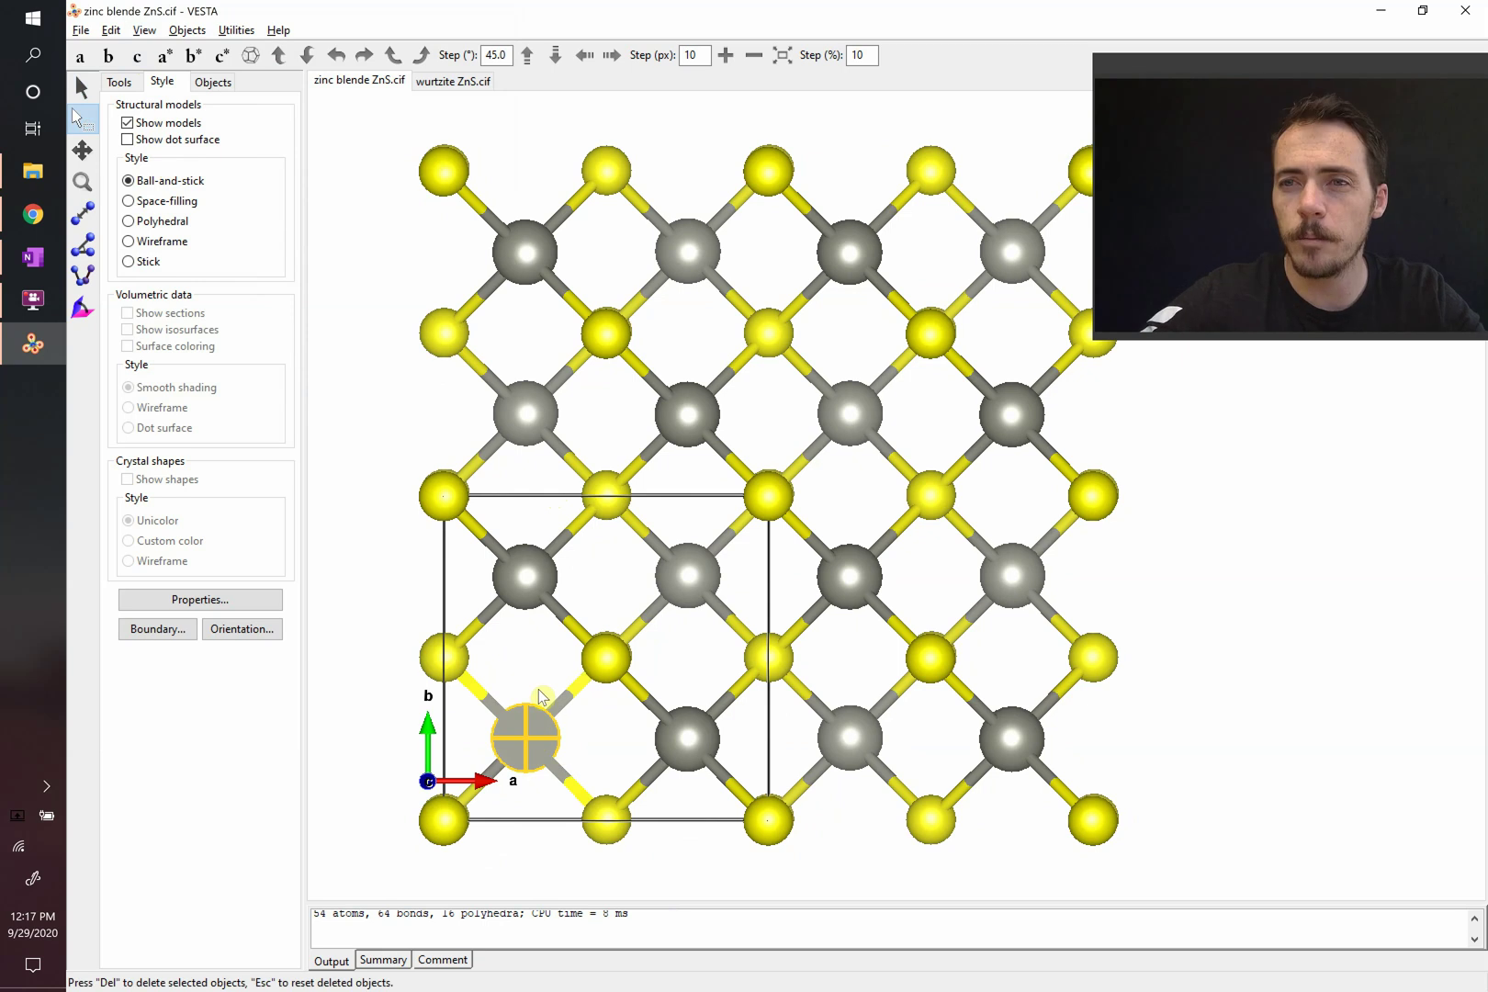
left_click(538, 420)
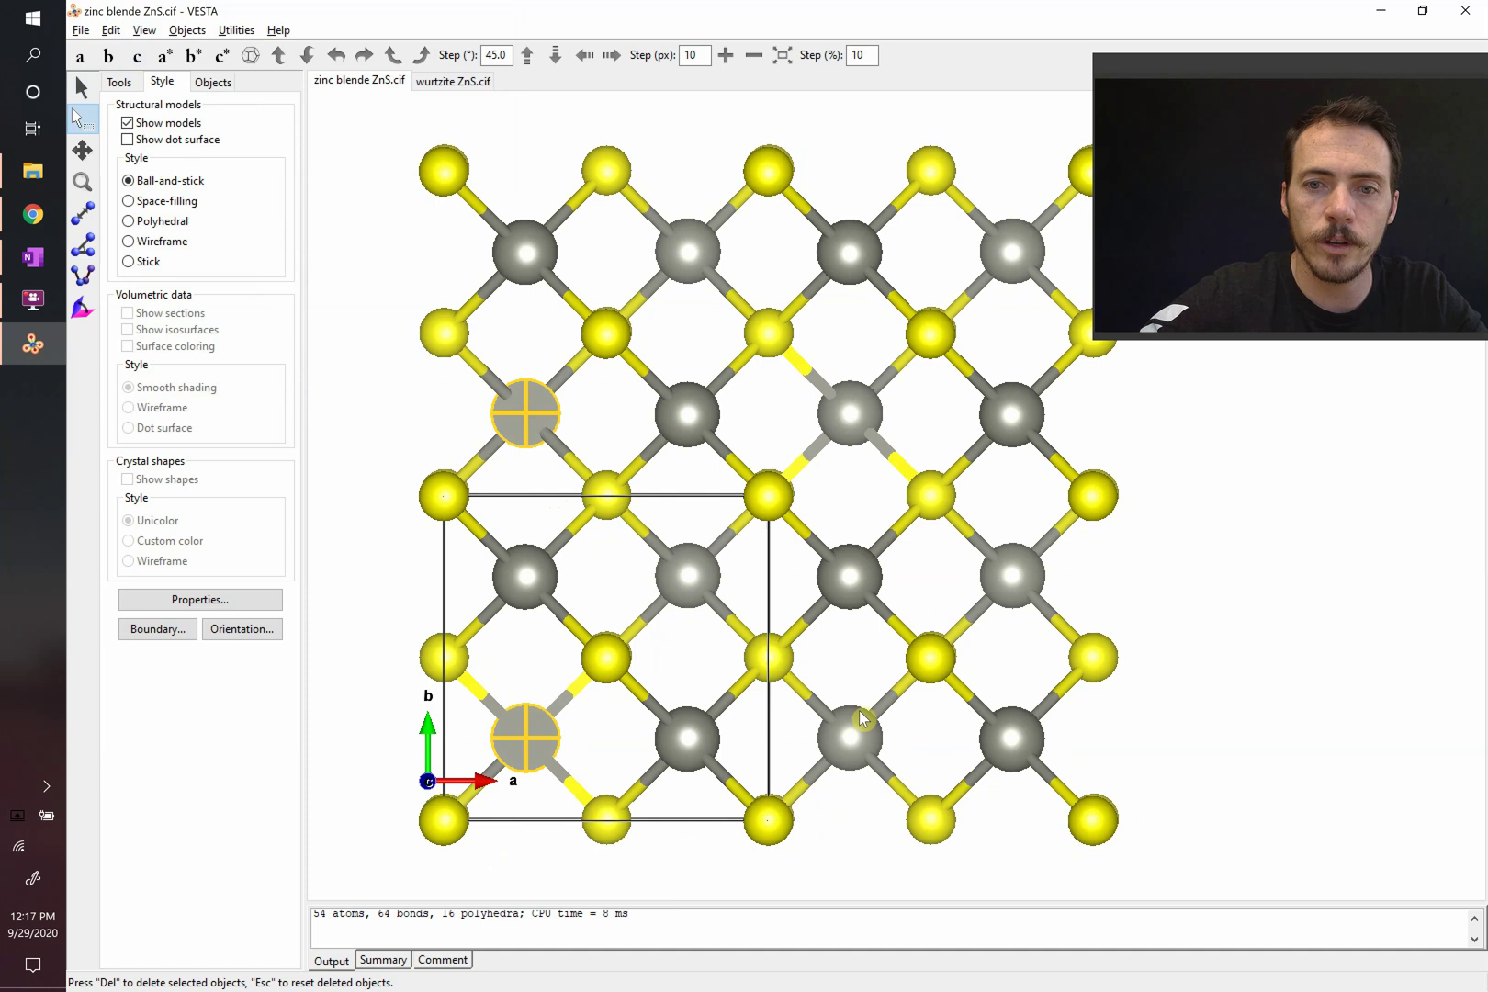
left_click(855, 743)
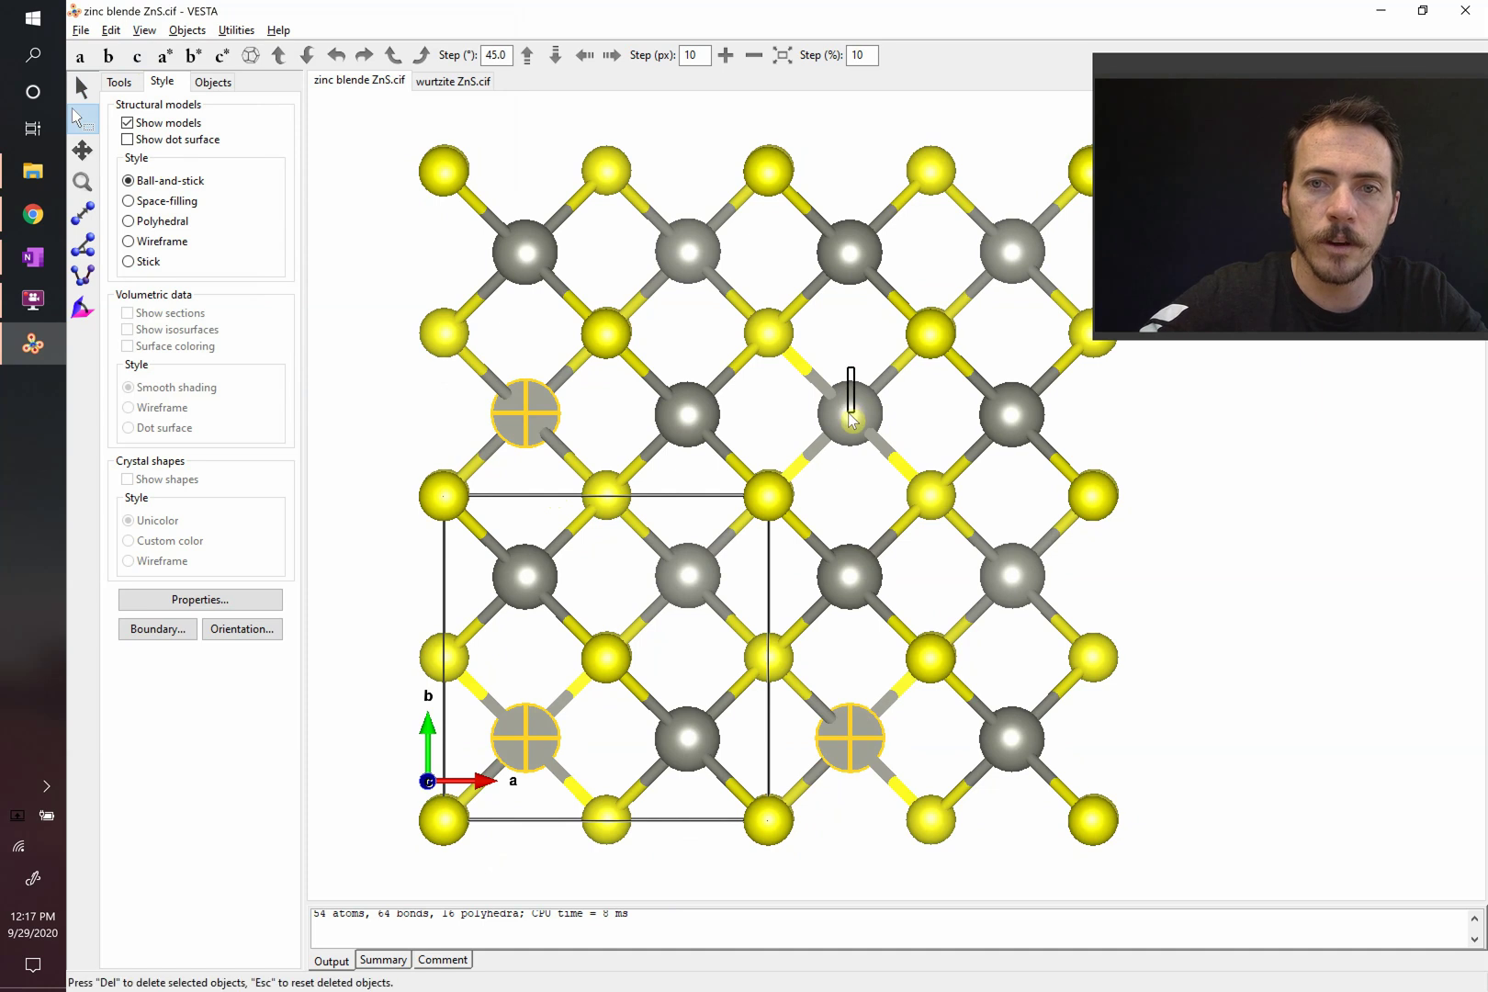
left_click(853, 400)
left_click(688, 575)
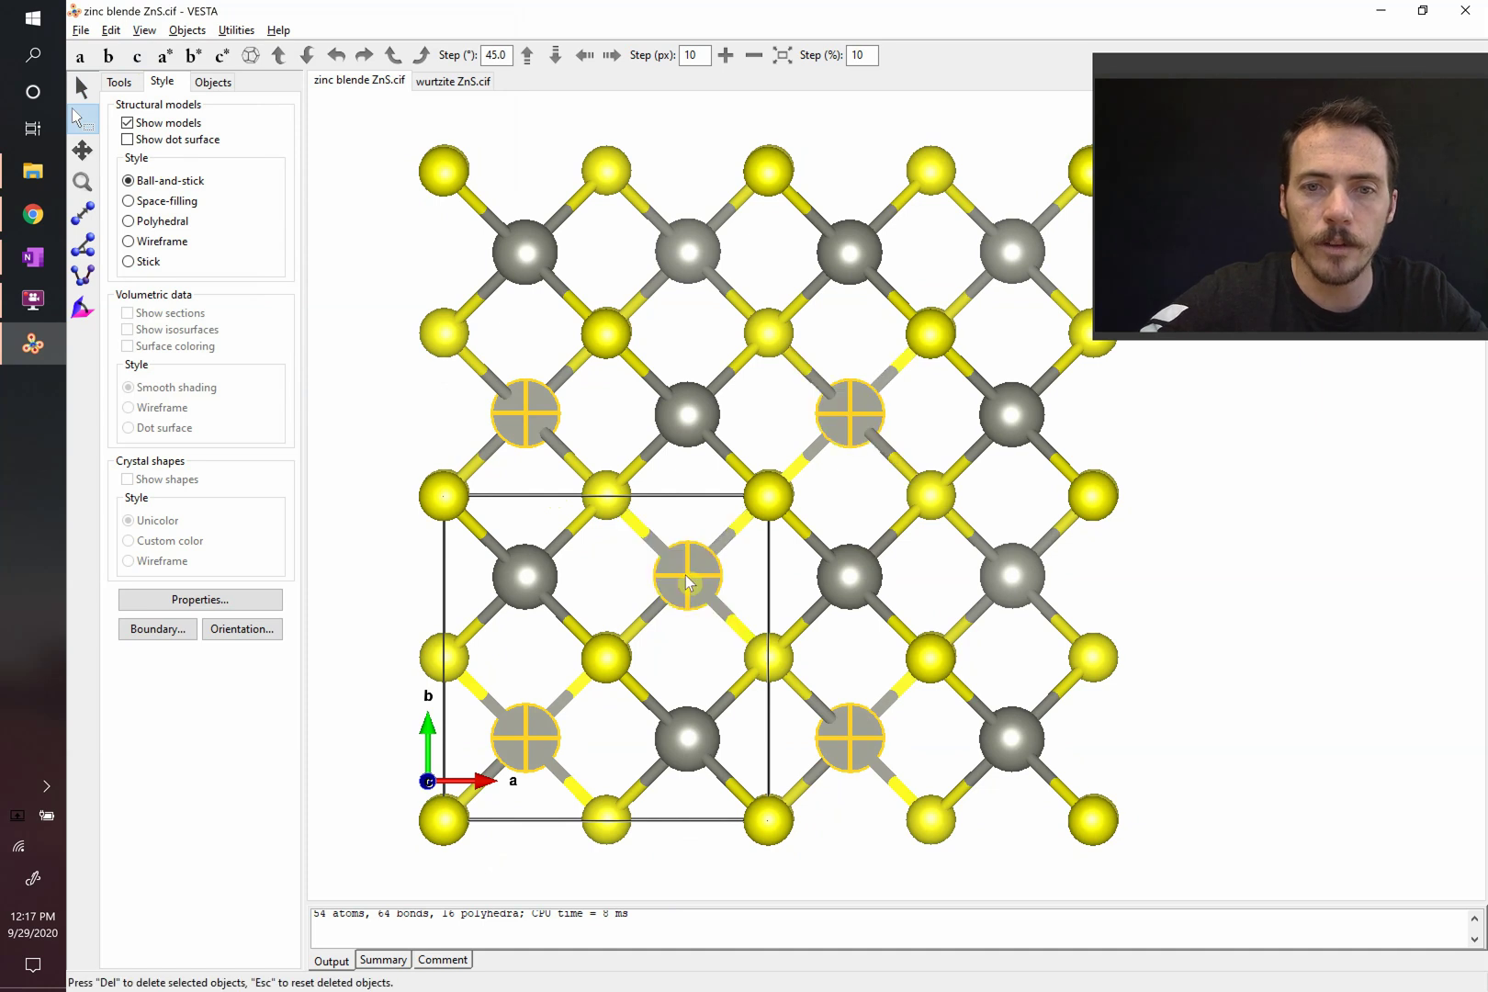
Rotate the model into a 3-D perspective and switch to the OneNote notes
left_click(79, 91)
mouse_move(866, 543)
left_mouse_down()
mouse_move(479, 583)
mouse_move(810, 650)
mouse_move(832, 711)
mouse_move(953, 694)
mouse_move(1078, 711)
left_mouse_up()
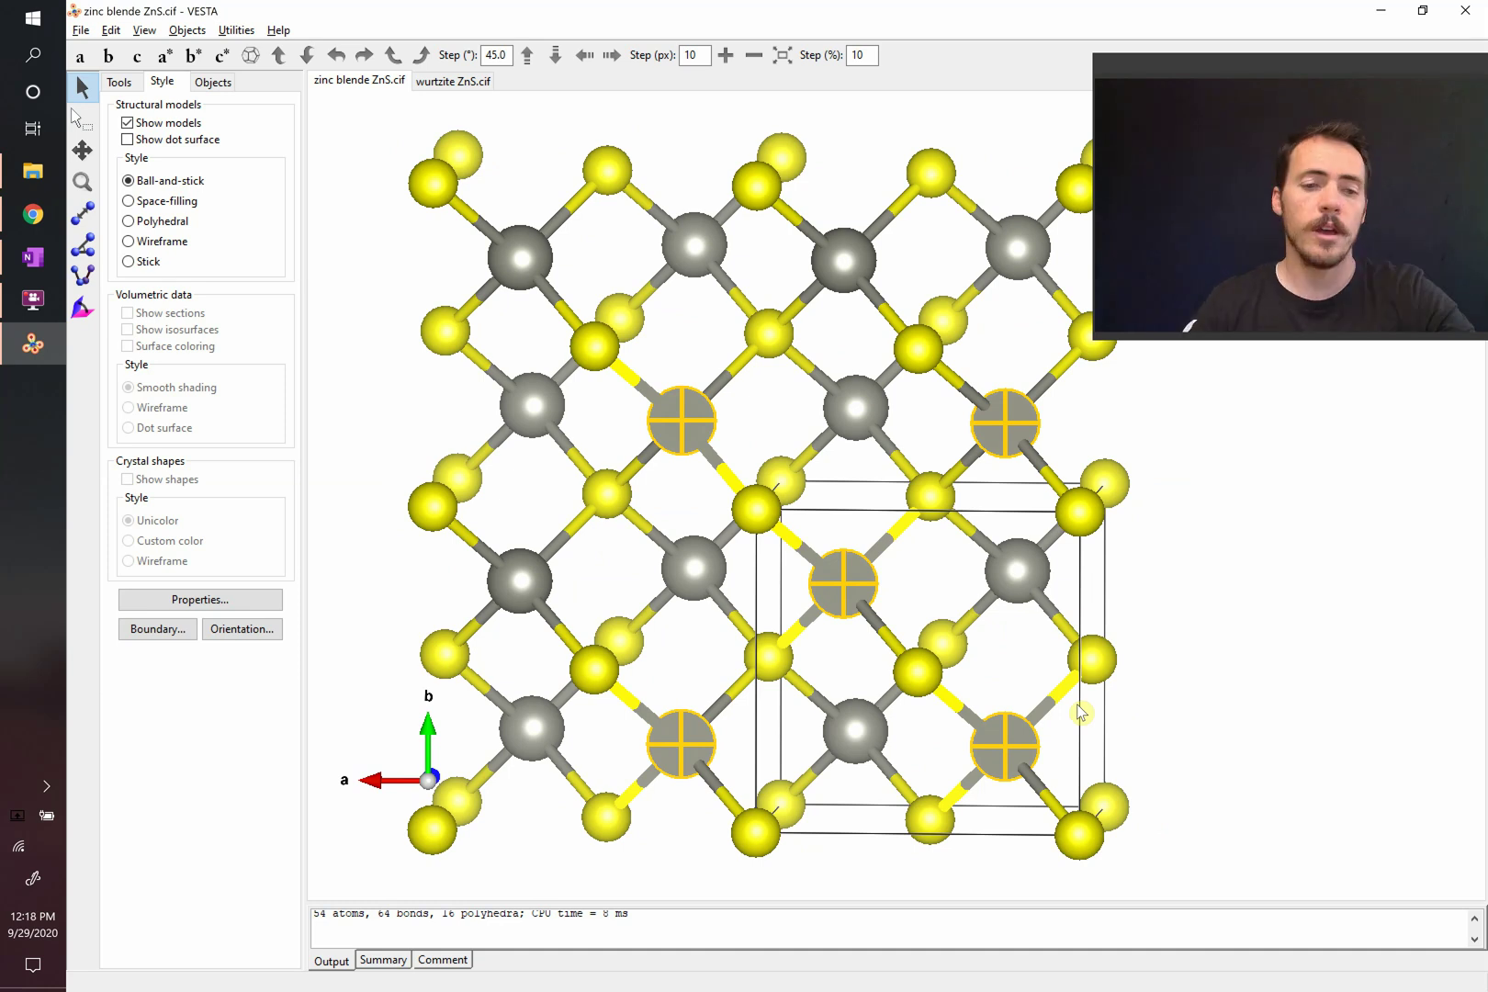
key("alt+Tab")
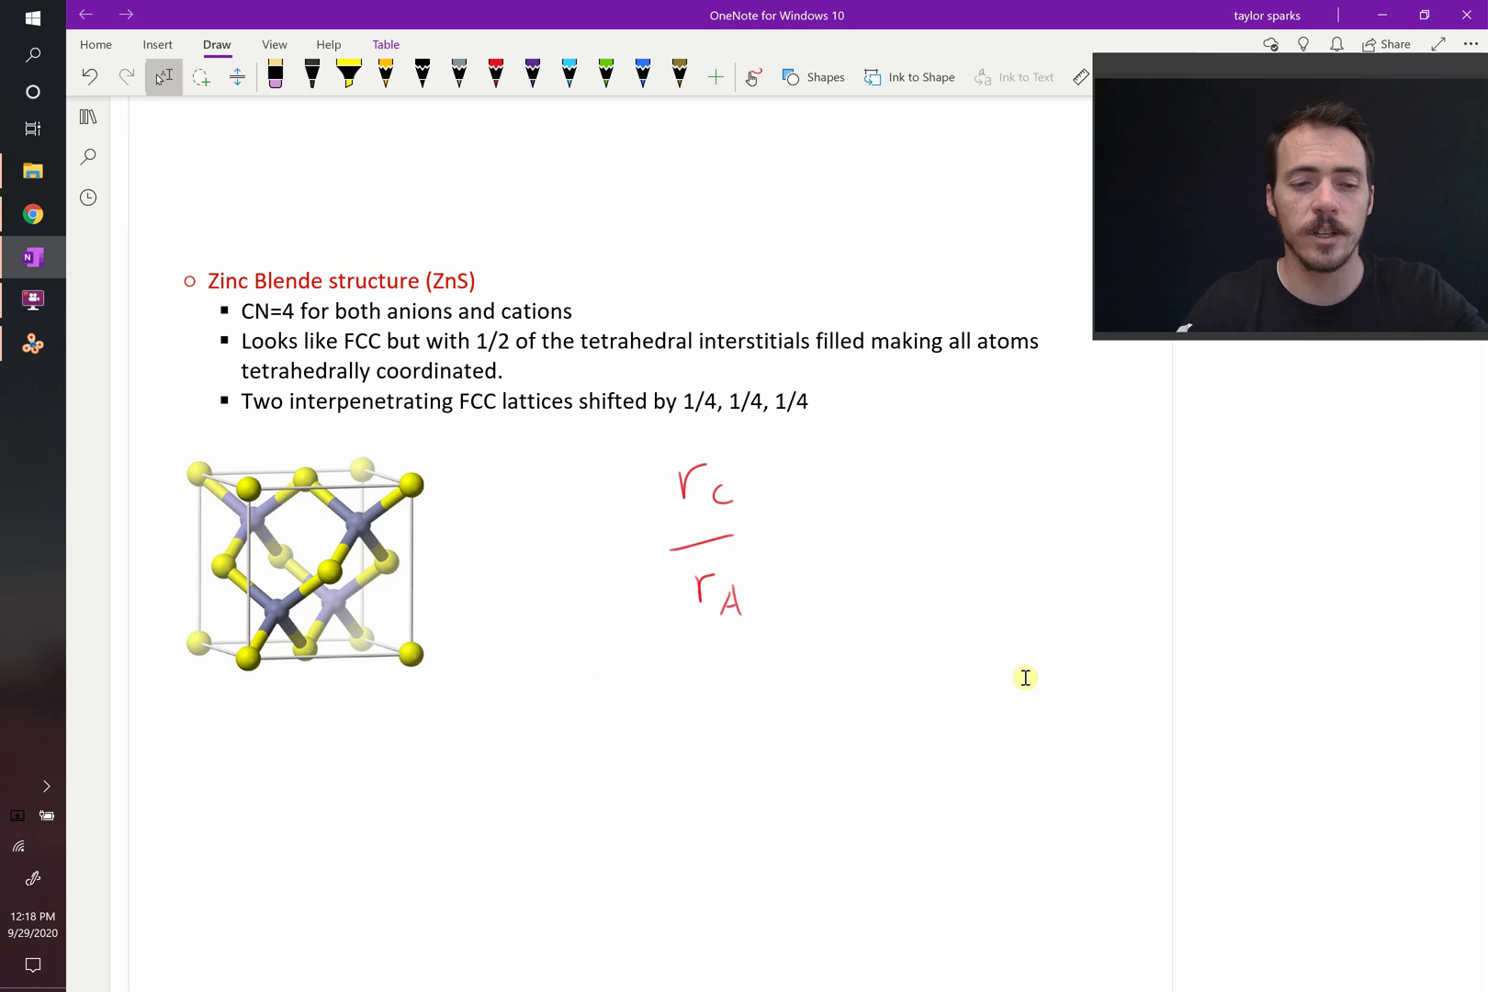
View the Wikipedia Zinc sulfide sphalerite and wurtzite pictures, then return to VESTA
key("alt+Tab")
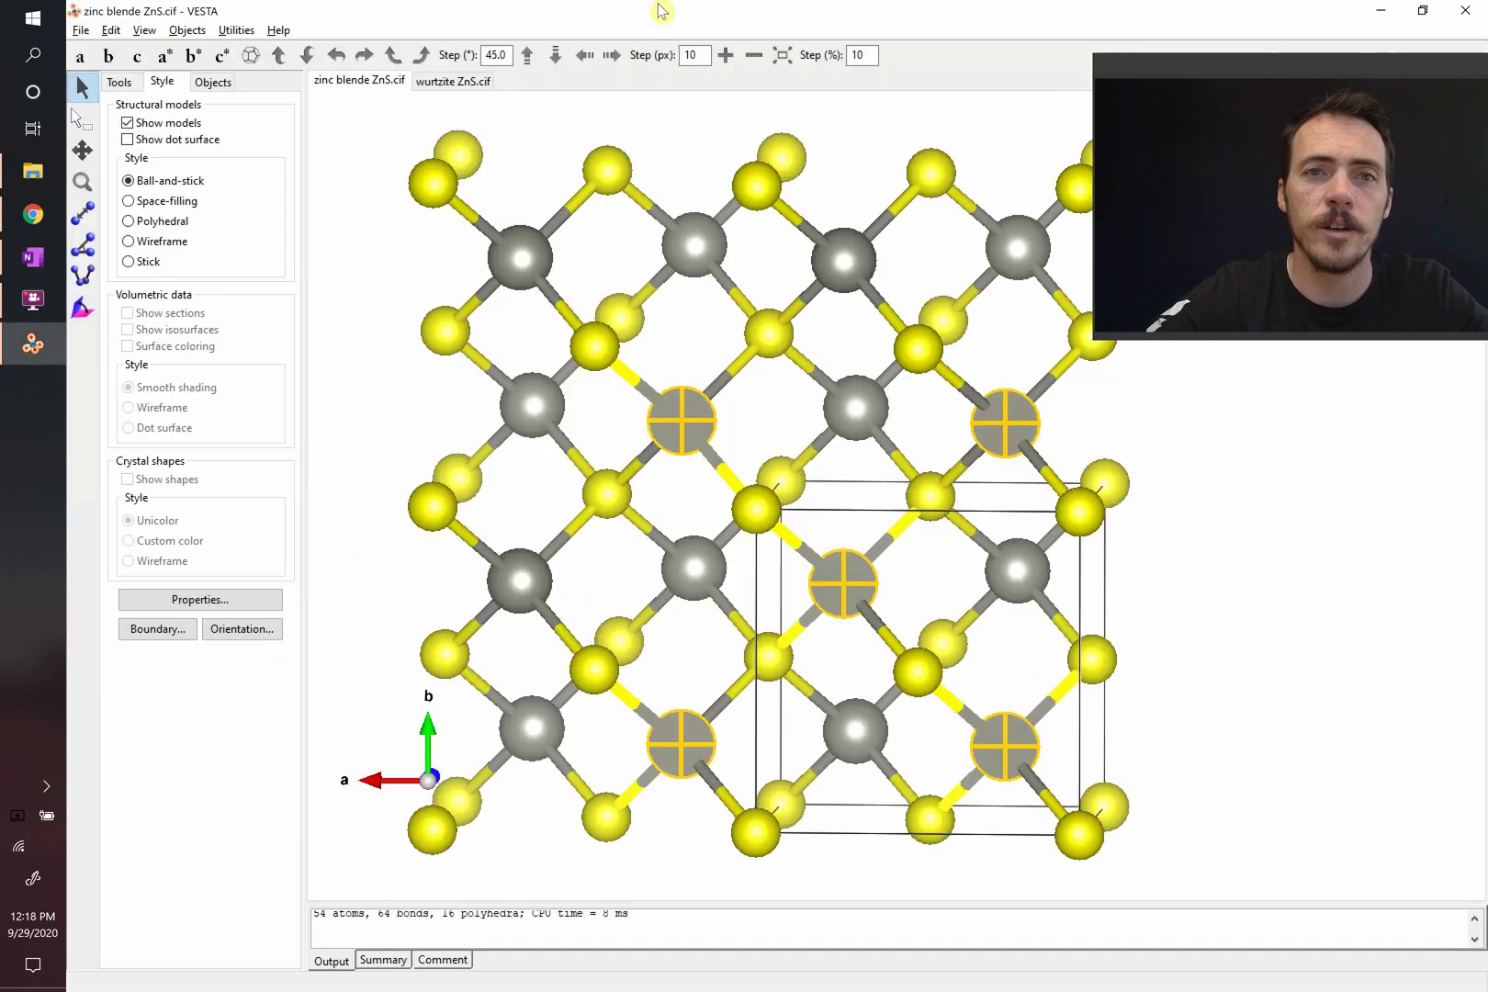
key("alt+Tab")
key("alt+Tab")
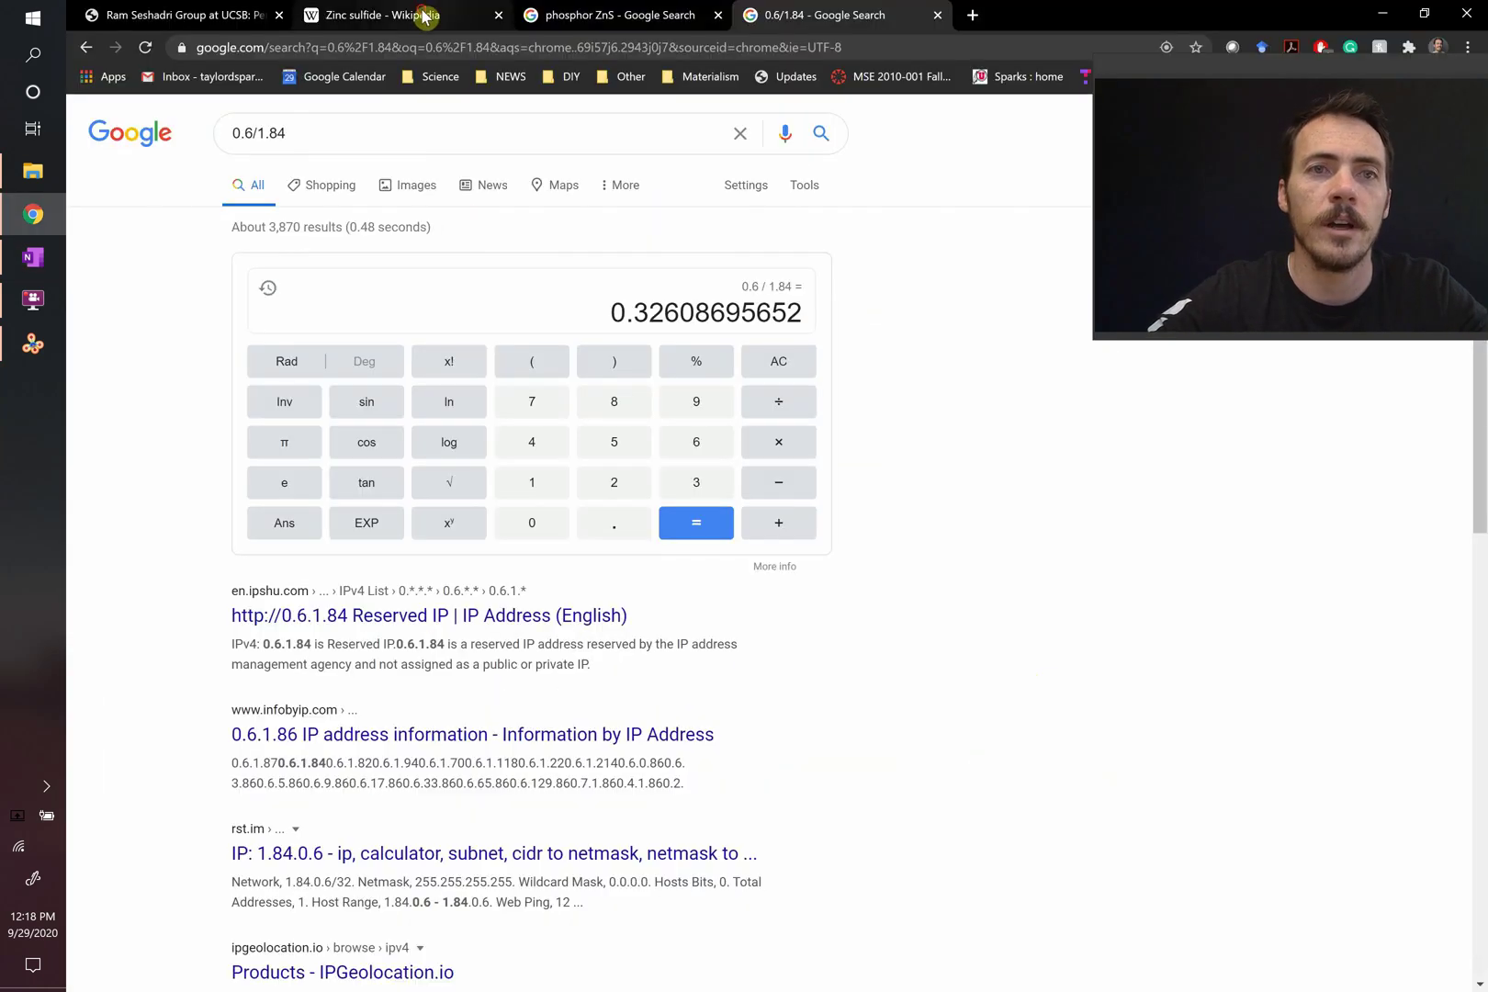
left_click(426, 15)
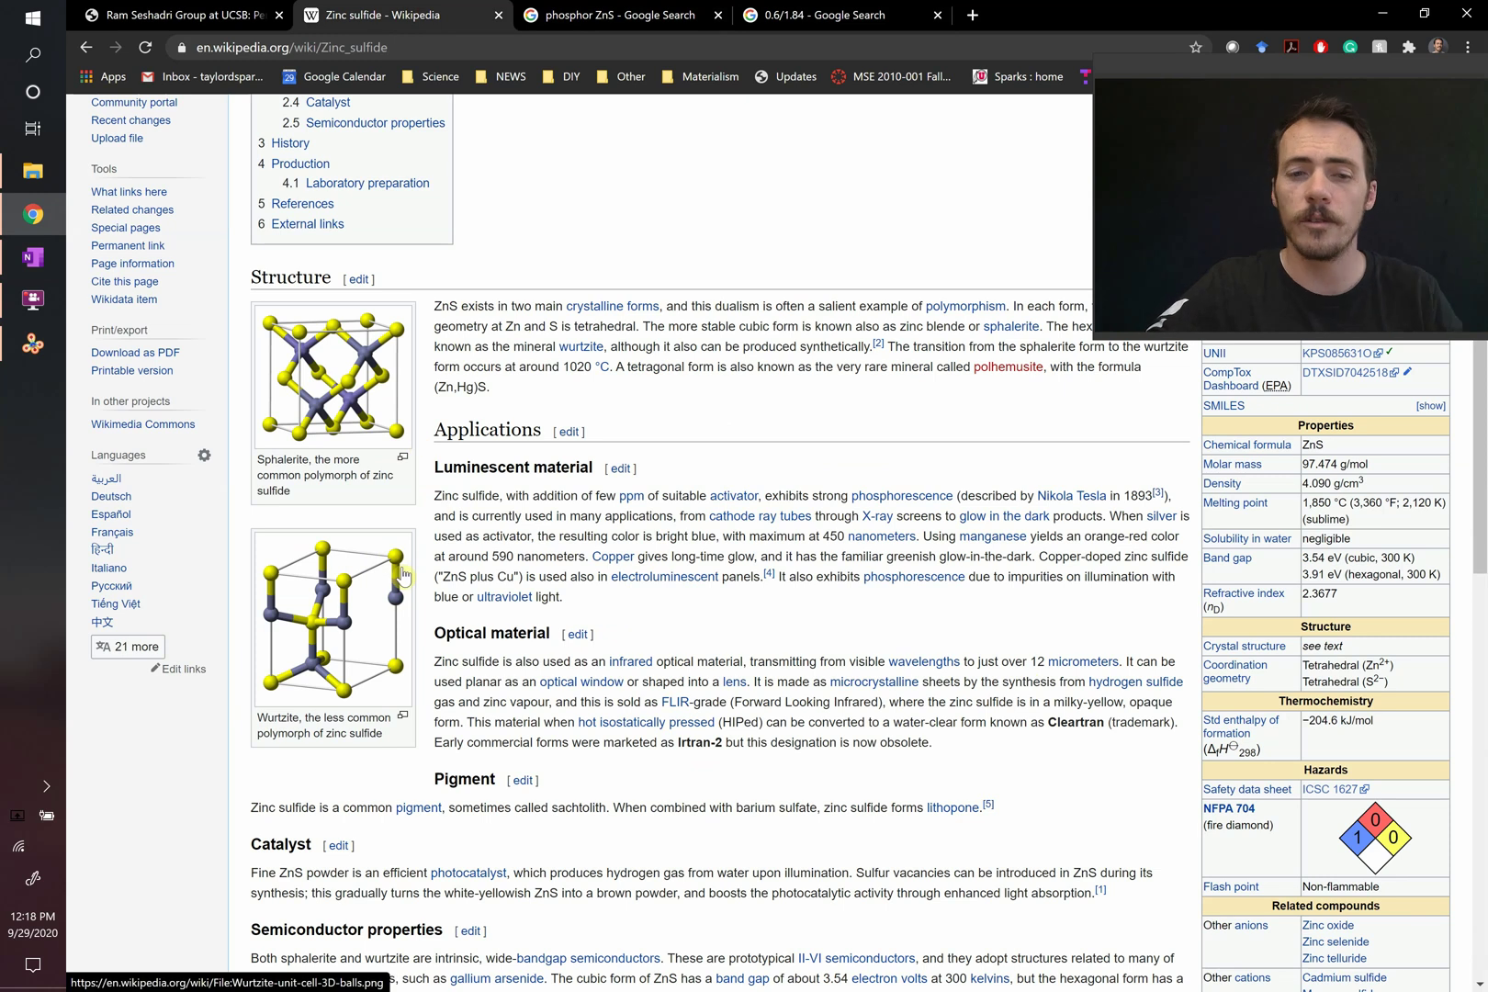
left_click(34, 348)
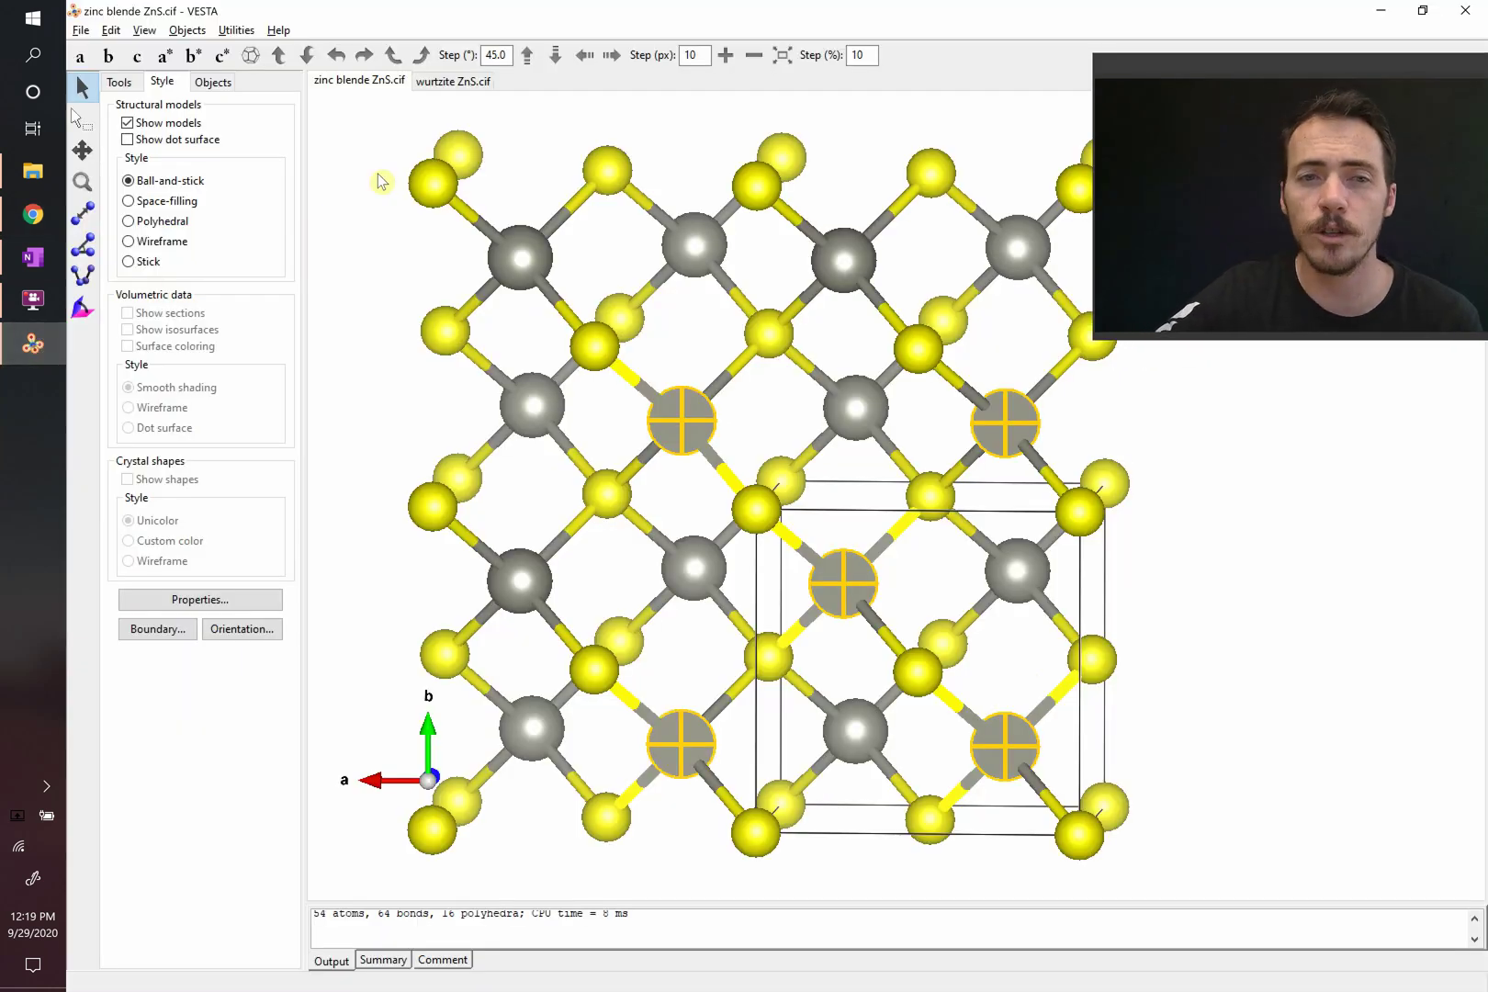
Show the wurtzite ZnS structure and rotate it so the c axis points up
left_click(459, 82)
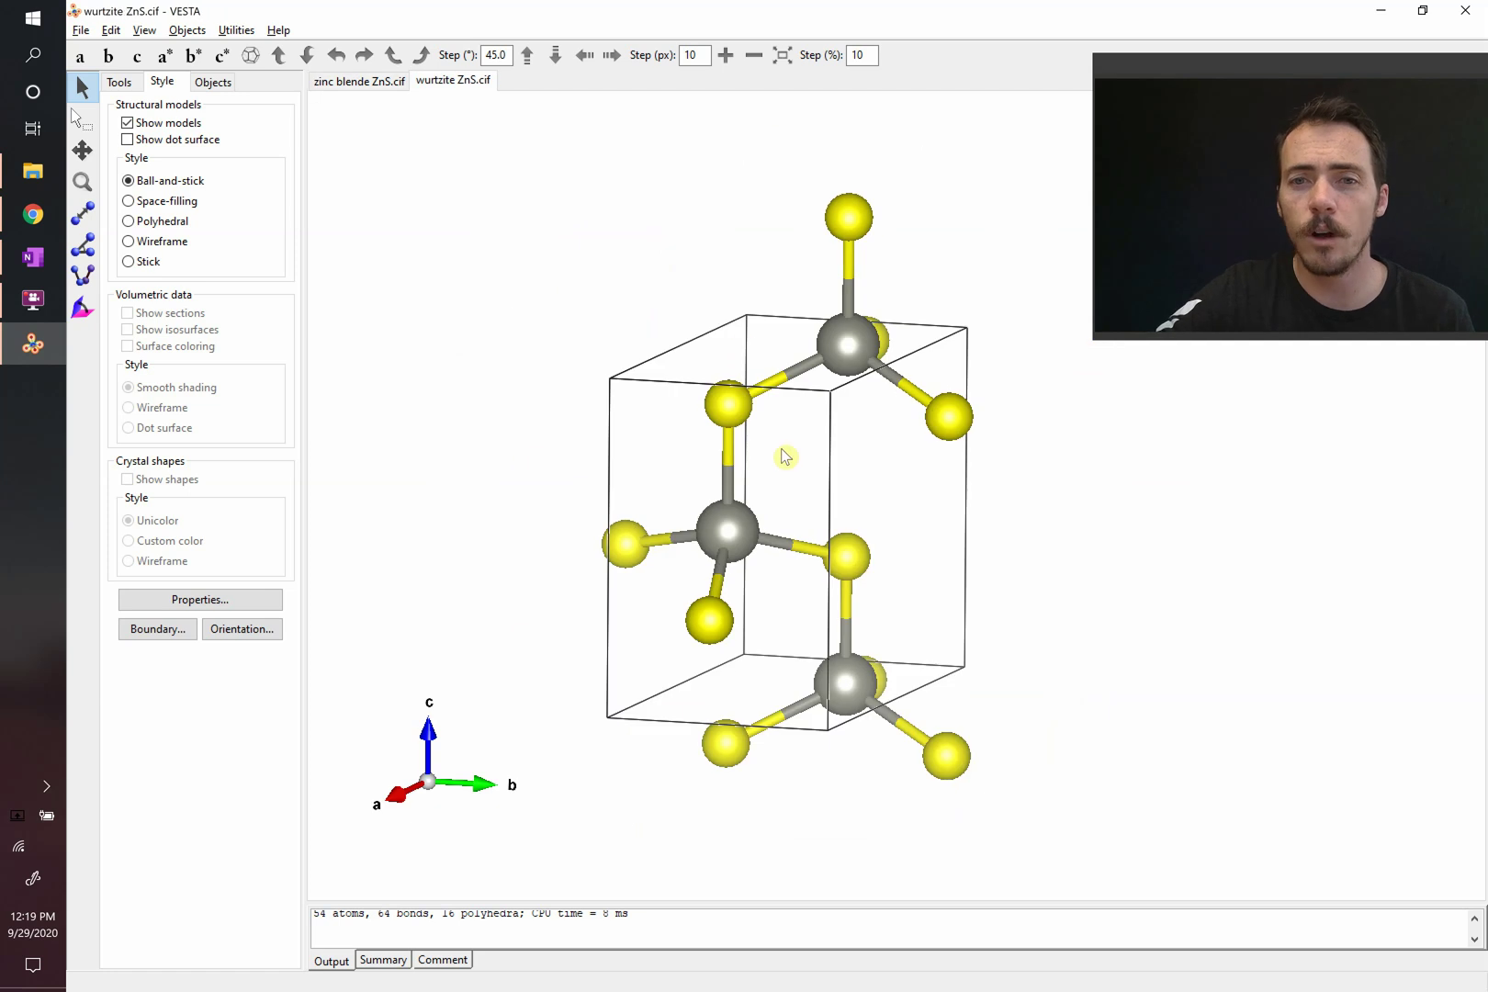
left_click_drag(763, 290, 761, 496)
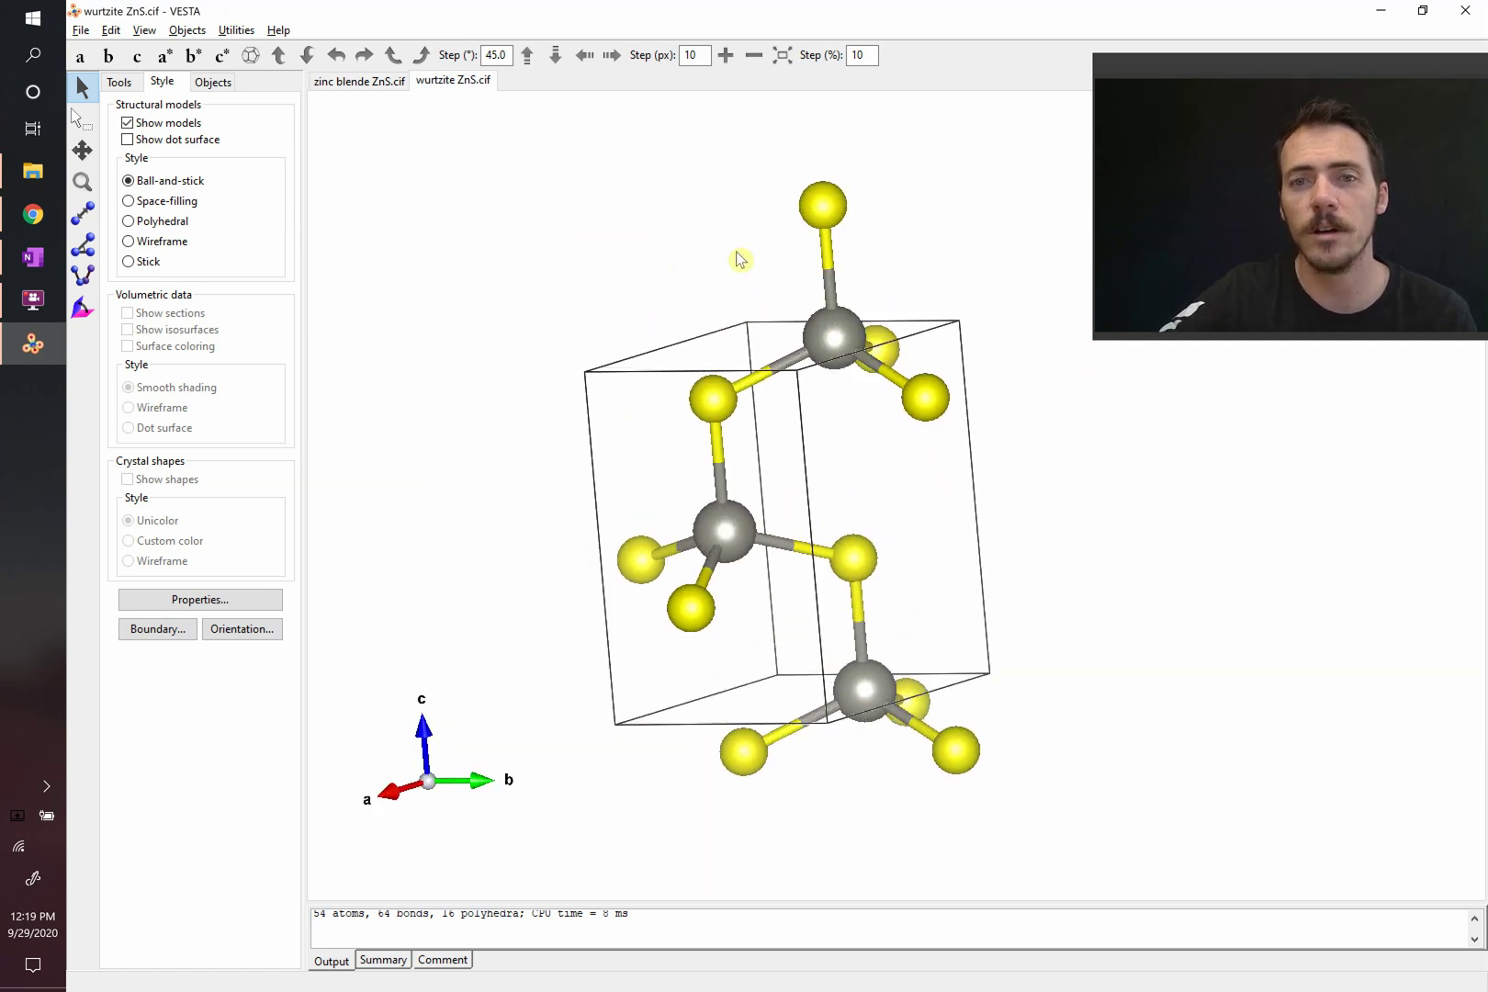
mouse_move(757, 496)
left_mouse_down()
mouse_move(721, 383)
mouse_move(719, 486)
mouse_move(736, 405)
mouse_move(721, 256)
mouse_move(733, 229)
left_mouse_up()
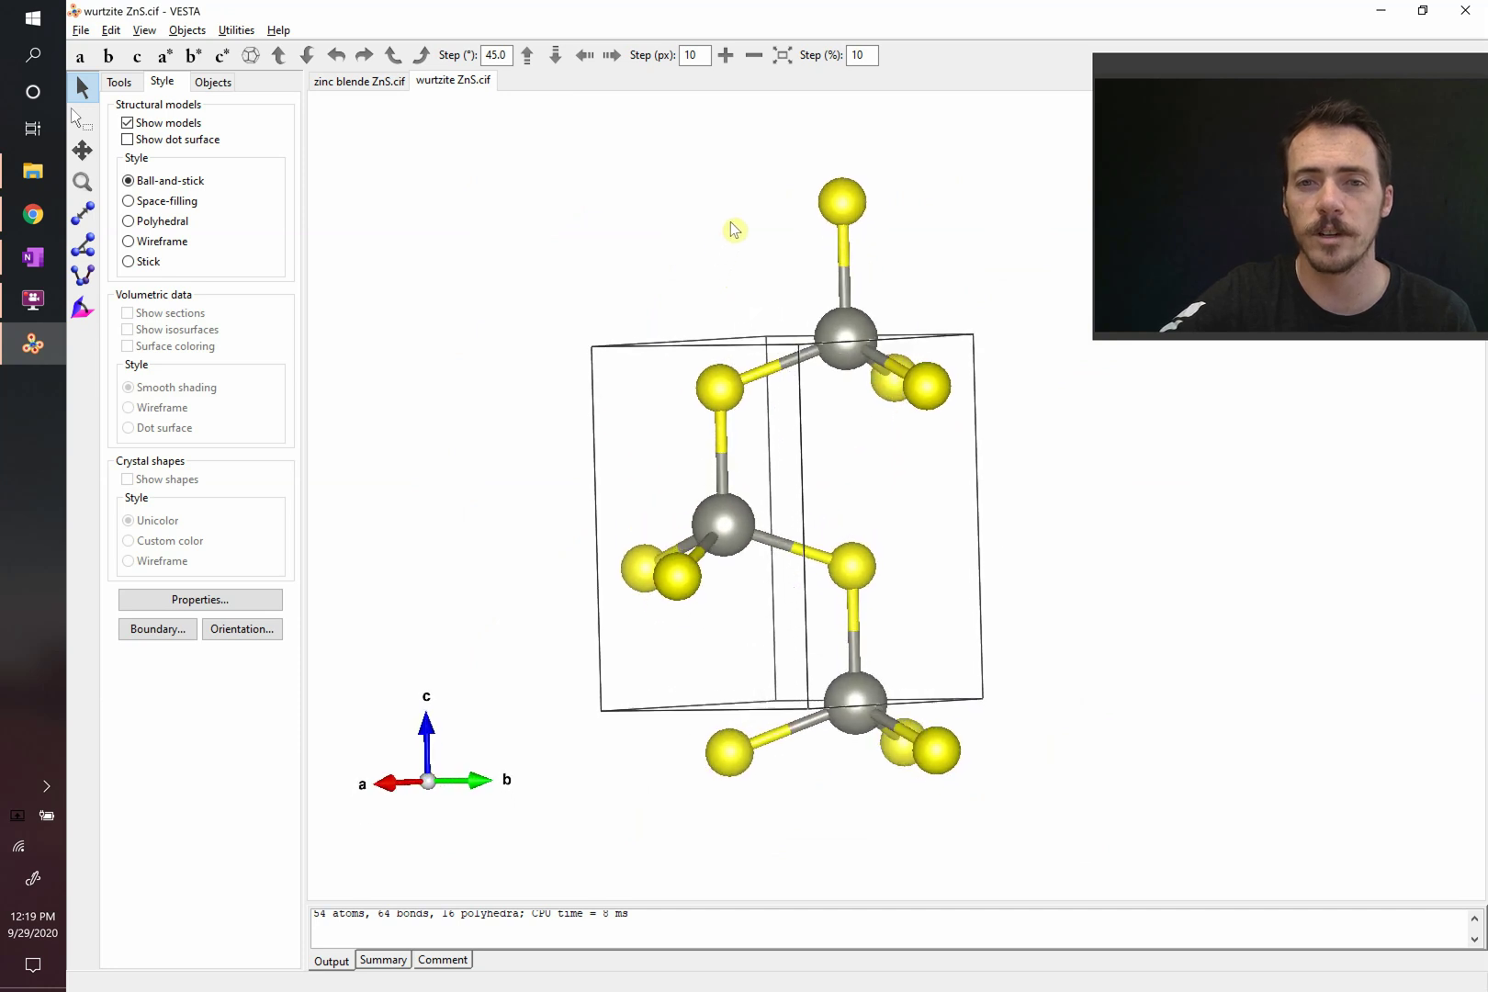
Set the wurtzite boundary maxima to 2 for a 2×2×2 cell range
left_click(172, 633)
left_click(432, 103)
type("2\t2\t2")
left_click(398, 398)
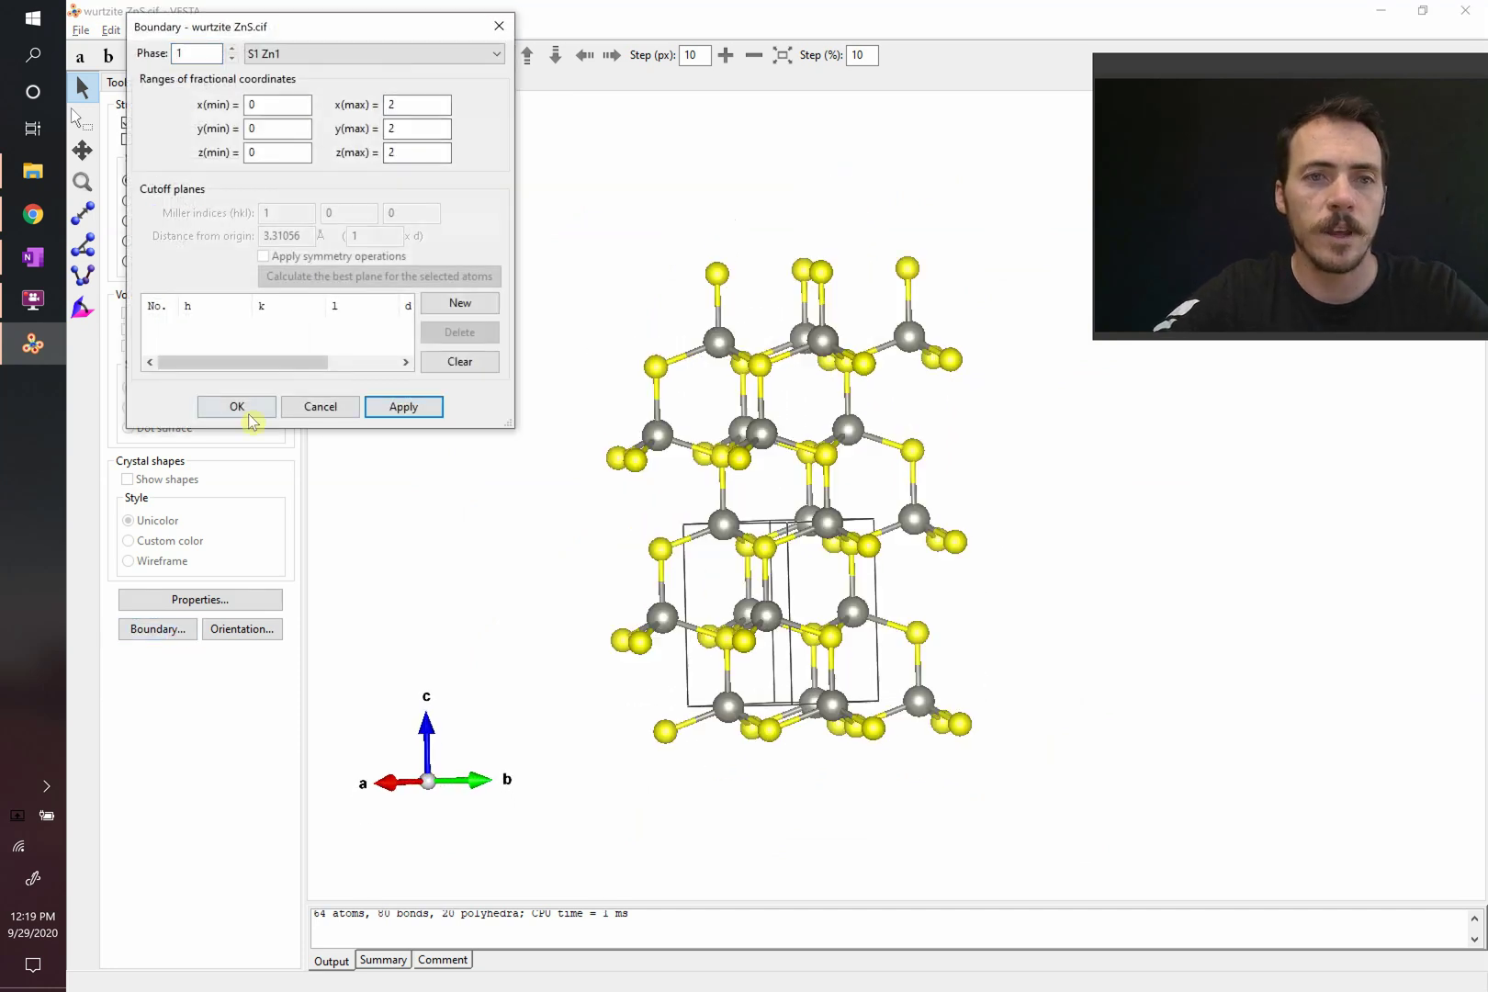
left_click(244, 404)
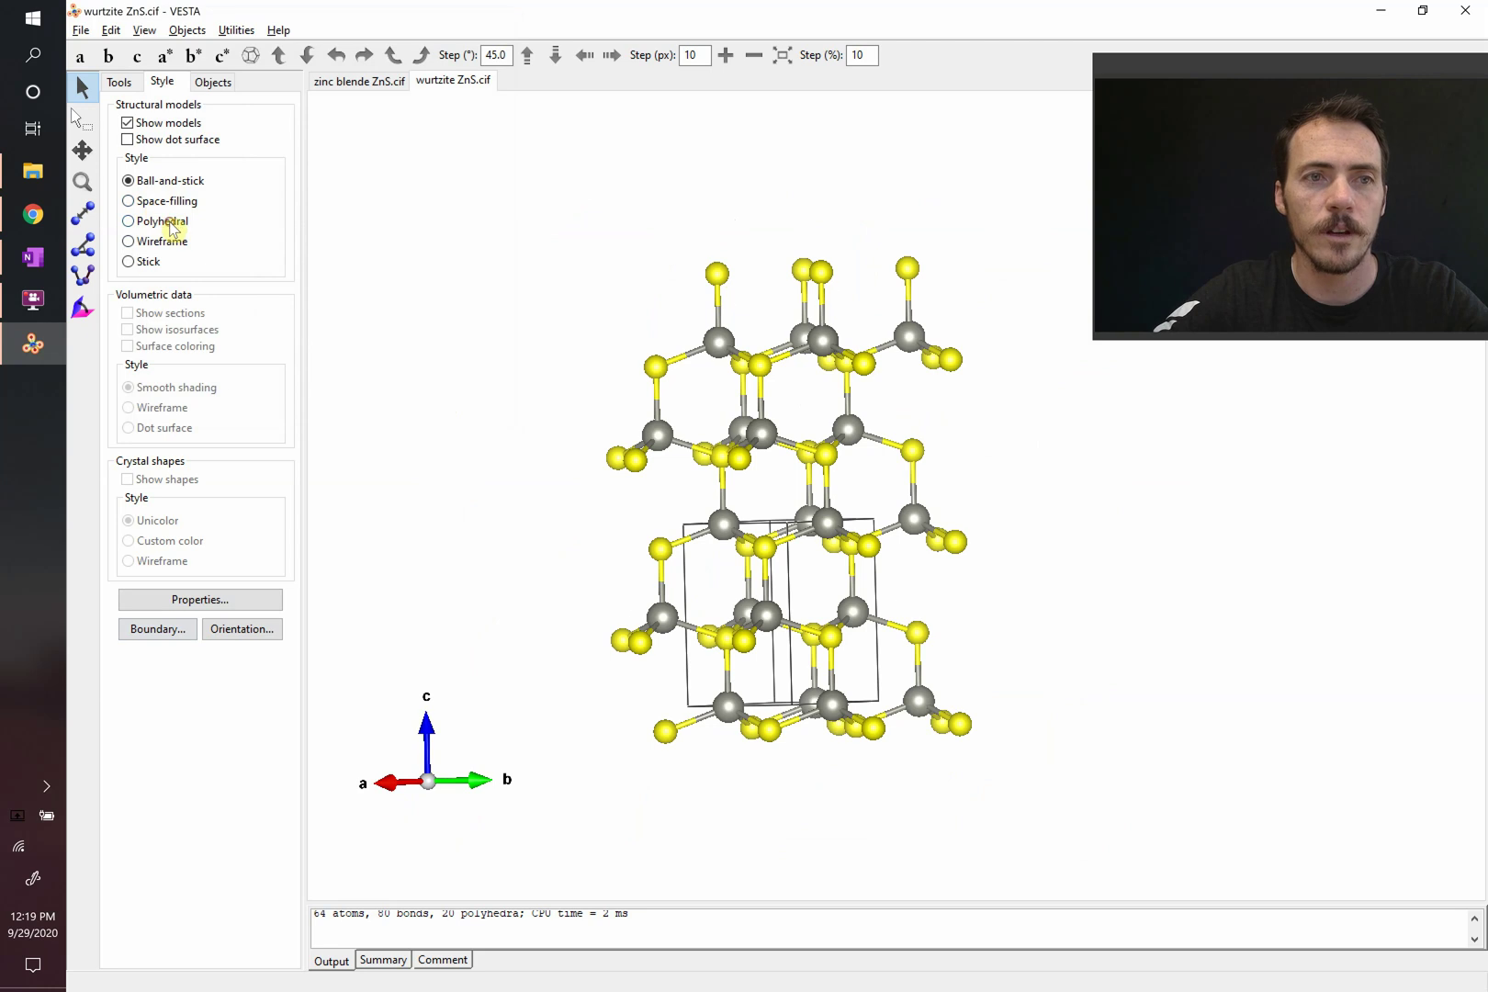
Draw wurtzite and zinc blende as tetrahedra, then zoom out and rotate the zinc blende model
left_click(171, 223)
left_click(360, 82)
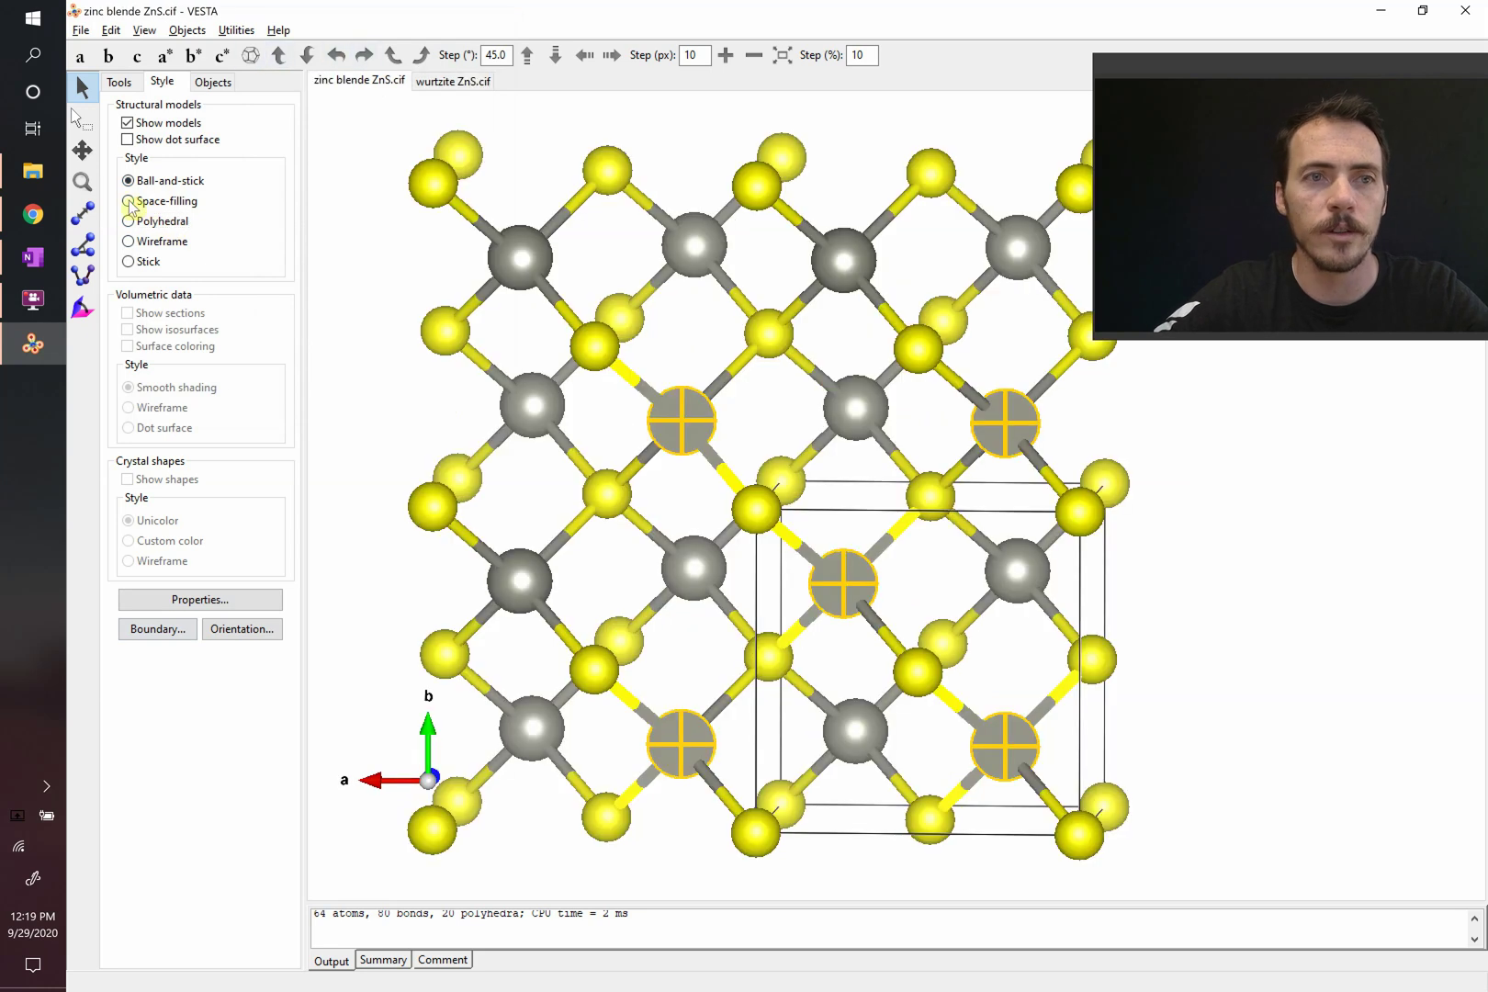
left_click(152, 220)
key("Left")
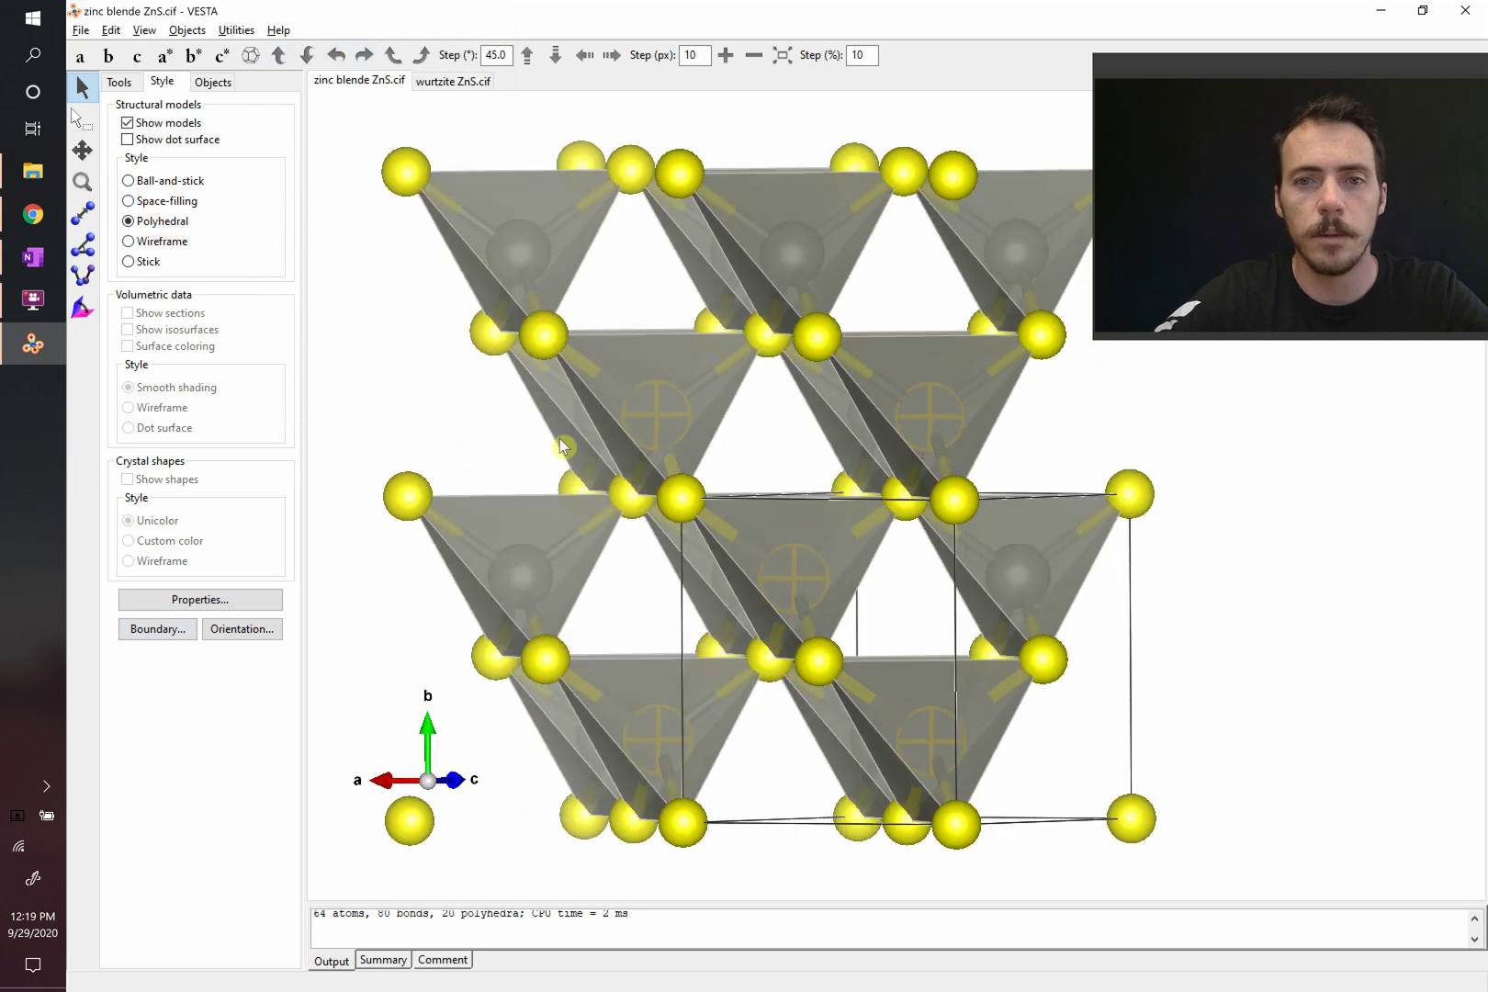
left_click(753, 54)
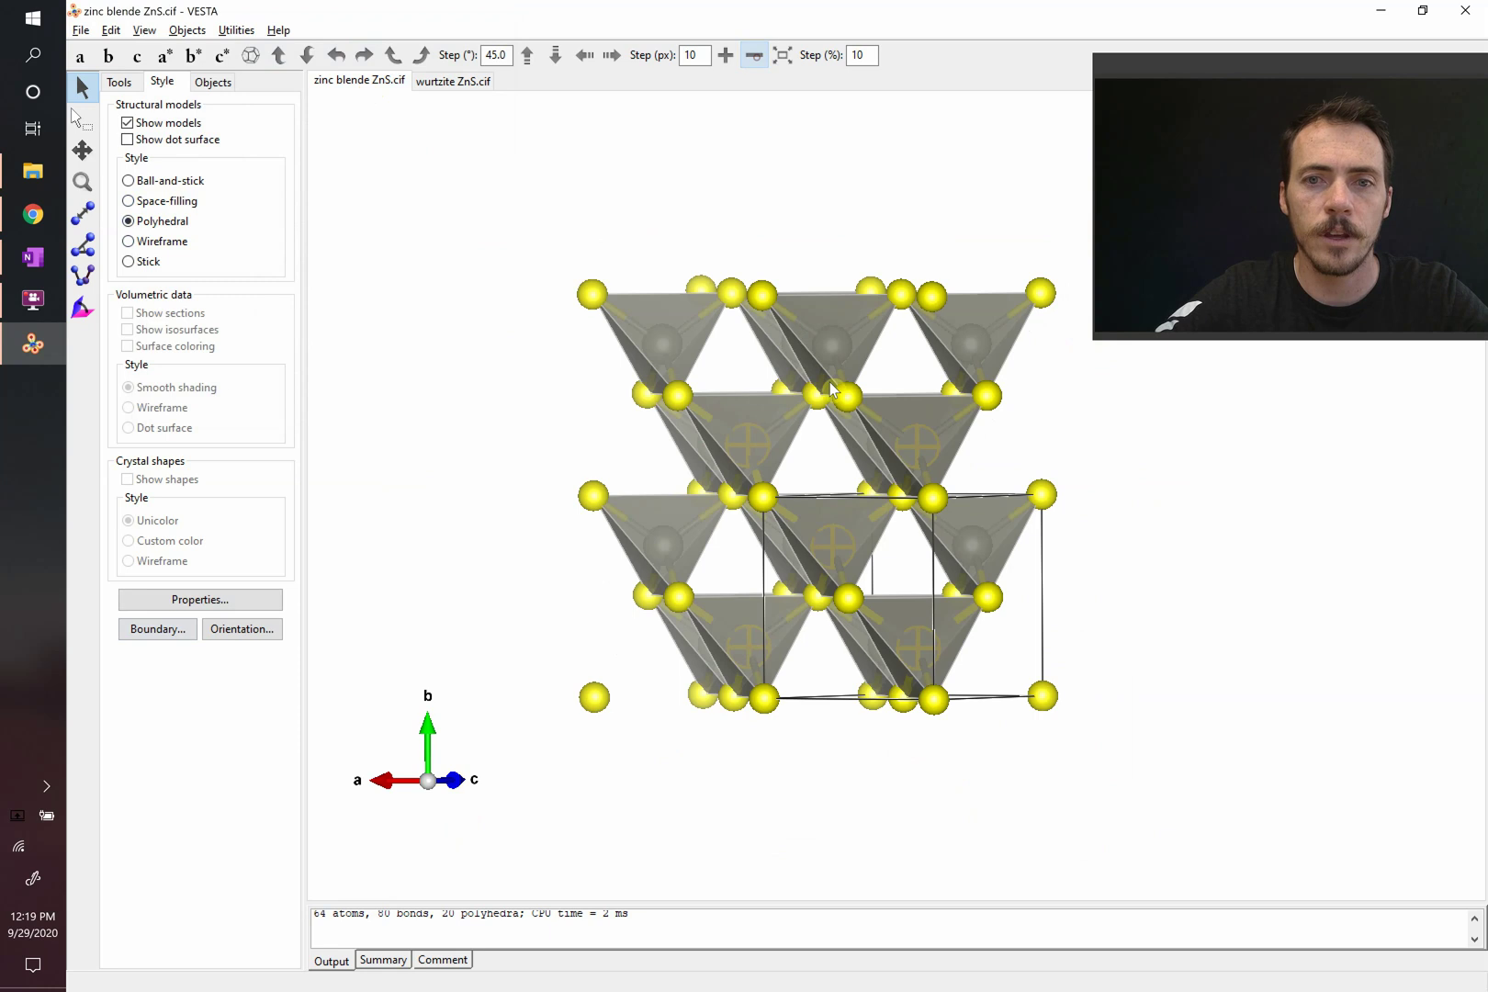
mouse_move(674, 302)
left_mouse_down()
mouse_move(748, 418)
mouse_move(764, 395)
left_mouse_up()
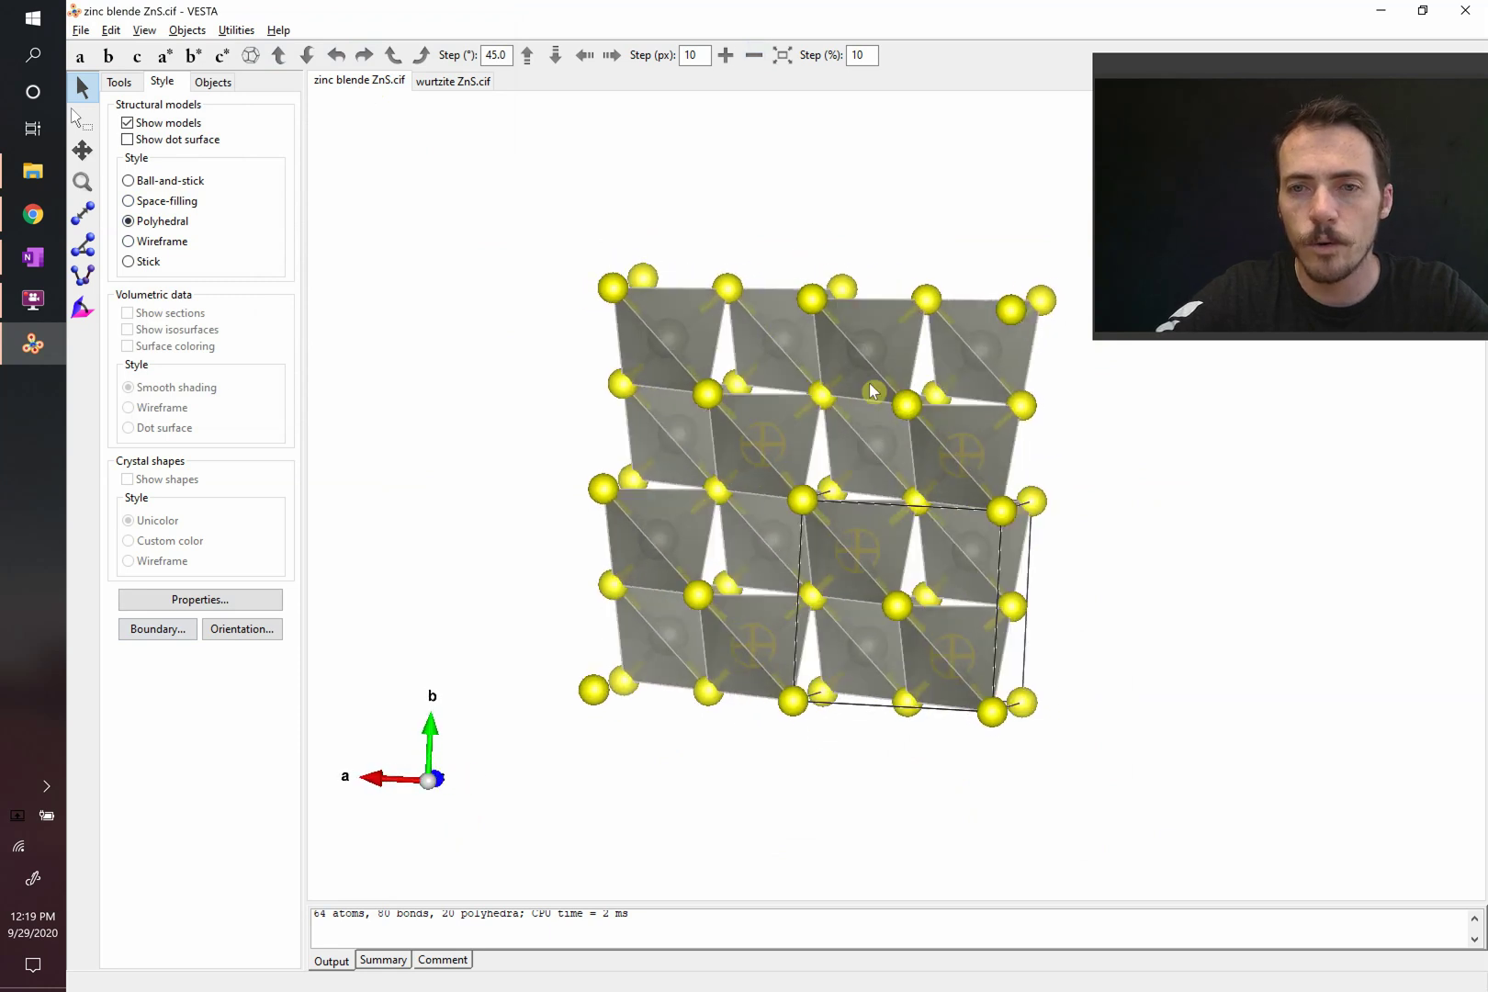
left_click_drag(764, 395, 550, 186)
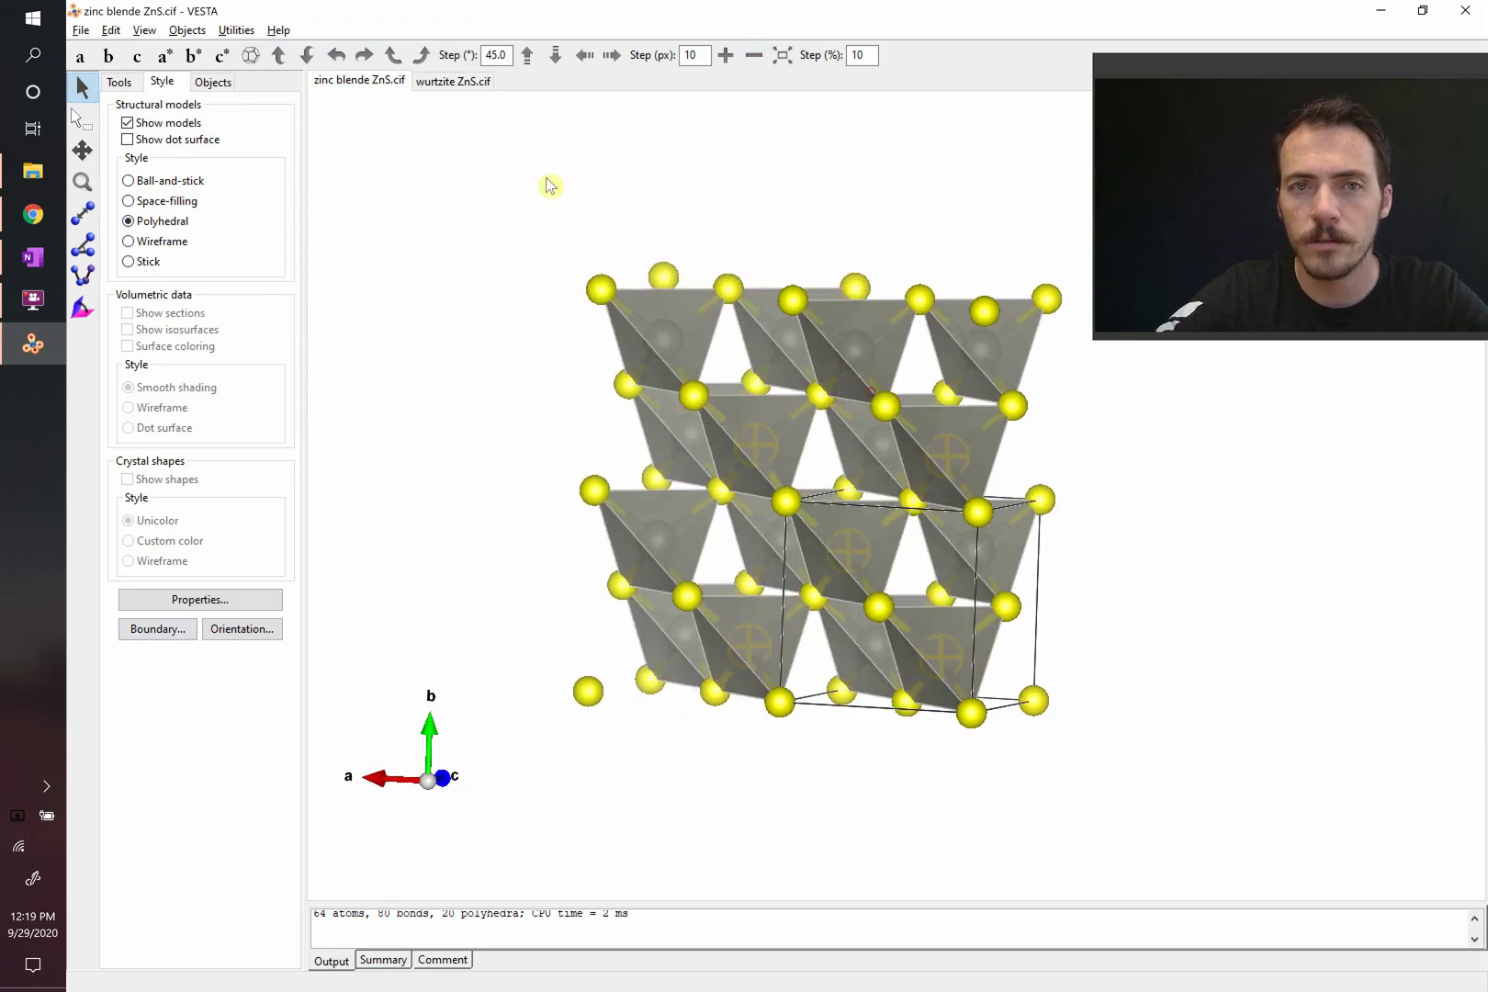
Alternate between wurtzite and zinc blende, rotating zinc blende axis-on and wurtzite down its c axis
left_click(473, 88)
mouse_move(717, 438)
left_mouse_down()
mouse_move(800, 439)
mouse_move(810, 459)
left_mouse_up()
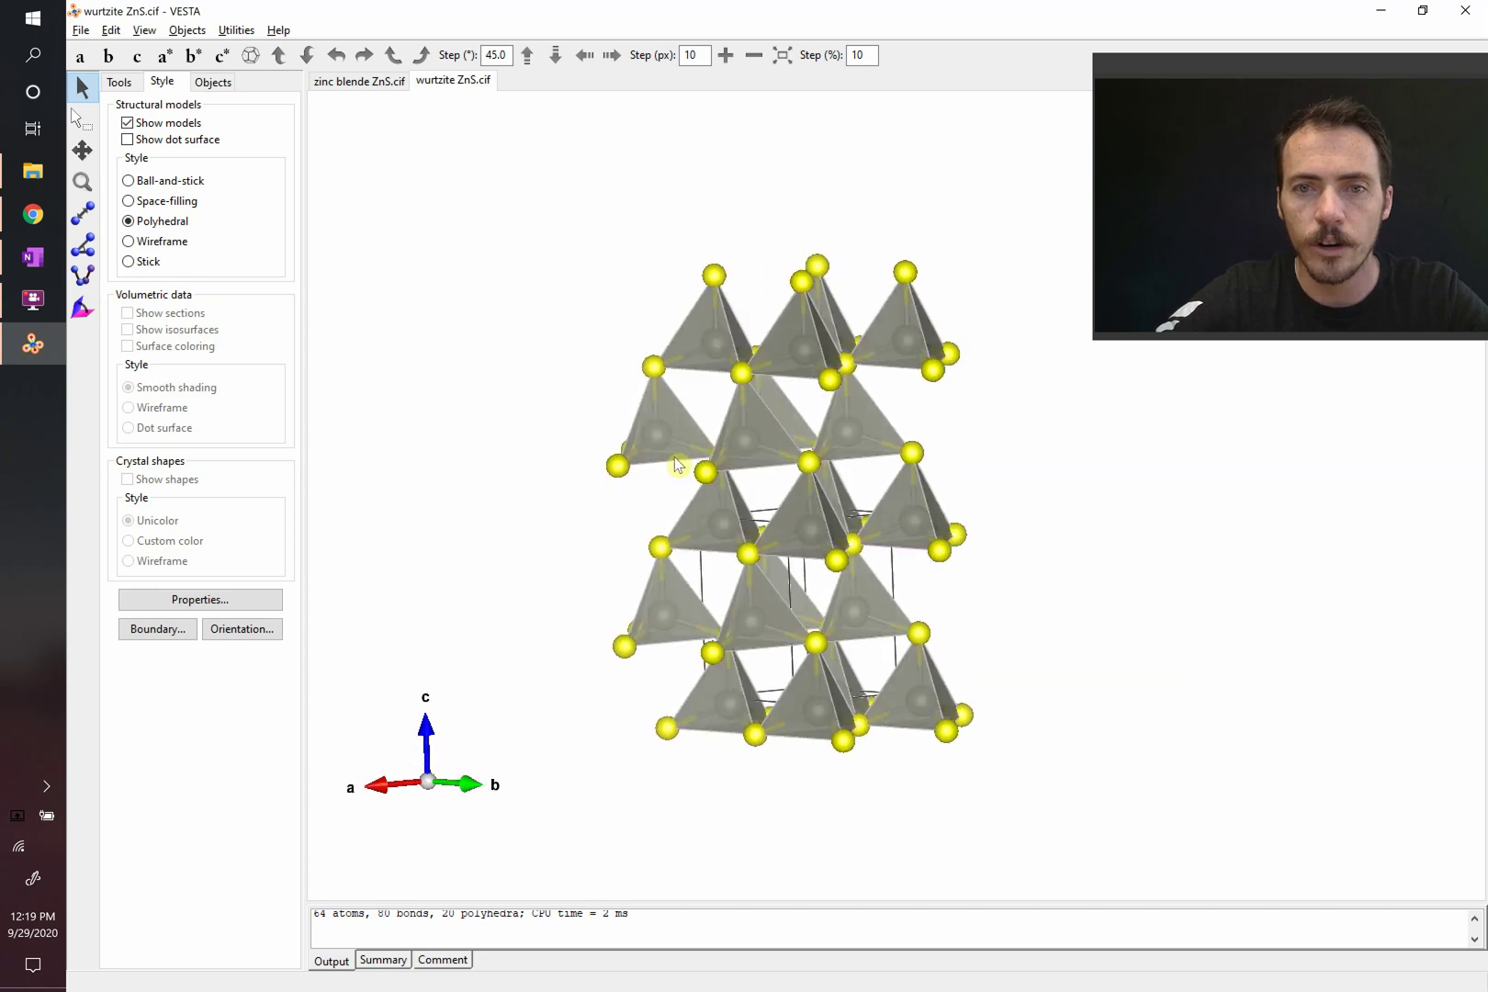
left_click(372, 83)
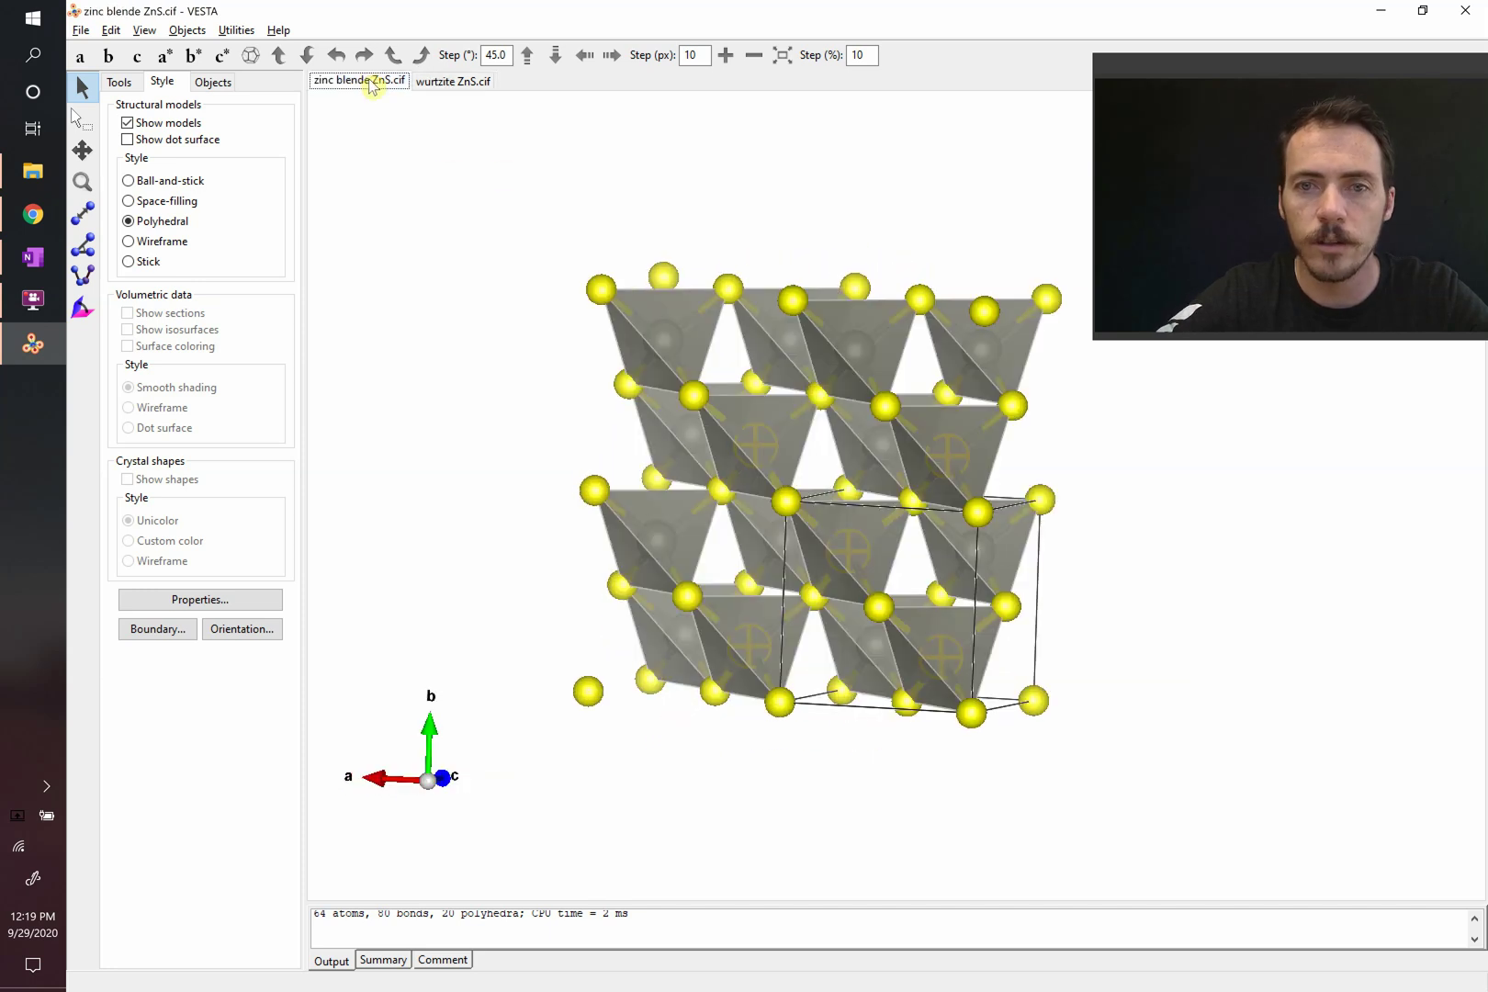
left_click_drag(773, 409, 697, 391)
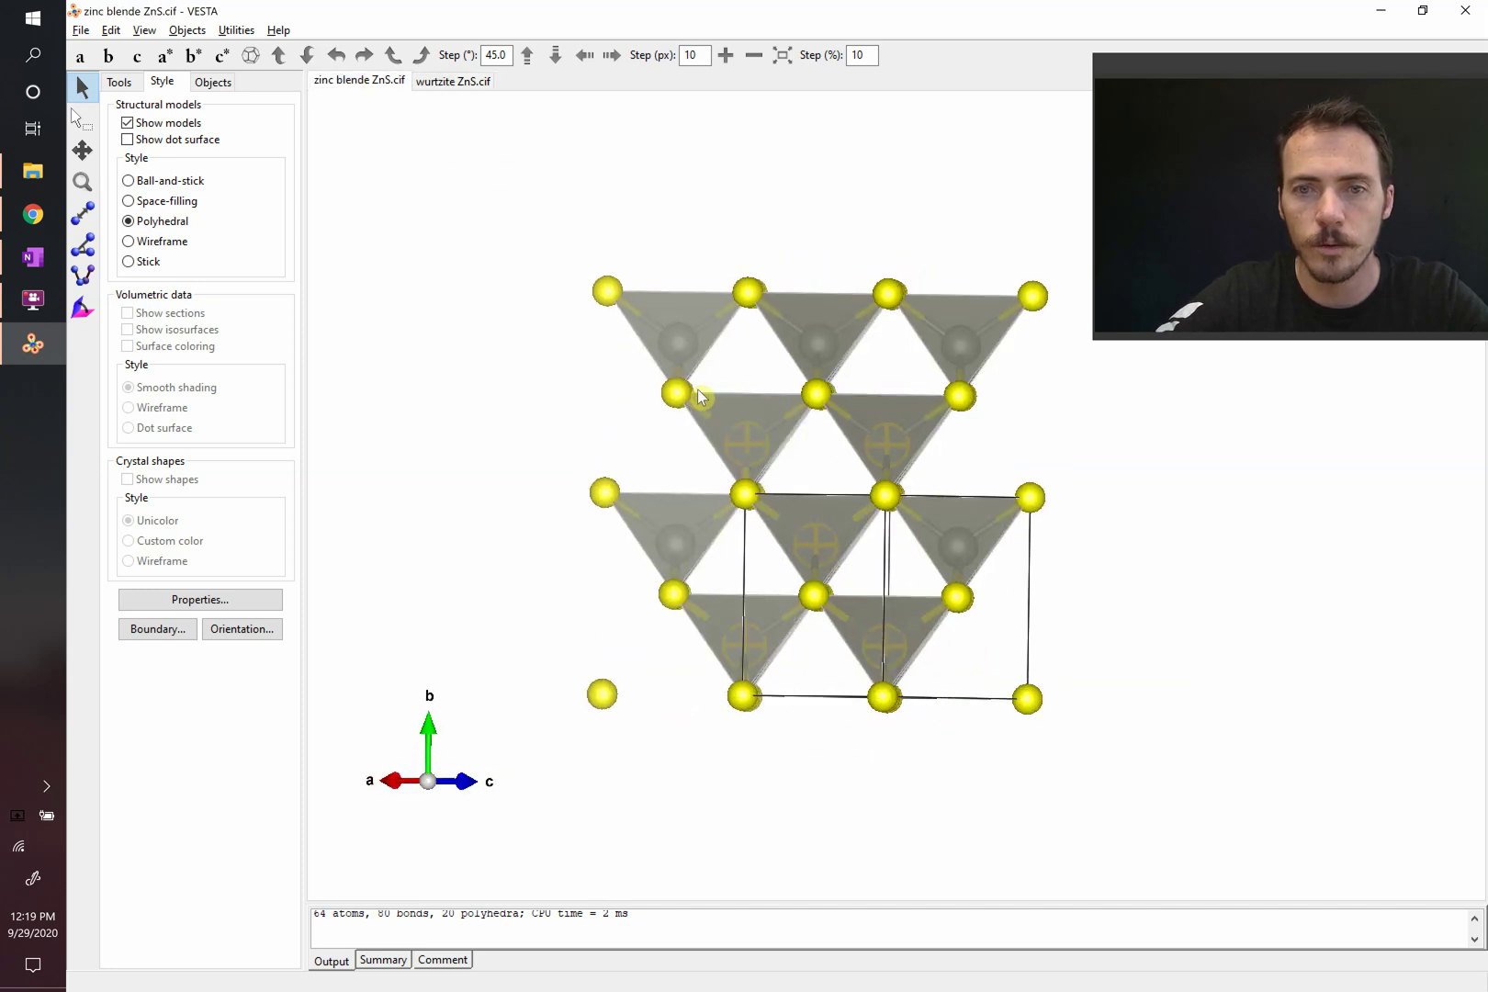
left_click(469, 83)
mouse_move(696, 316)
left_mouse_down()
mouse_move(646, 348)
mouse_move(605, 325)
left_mouse_up()
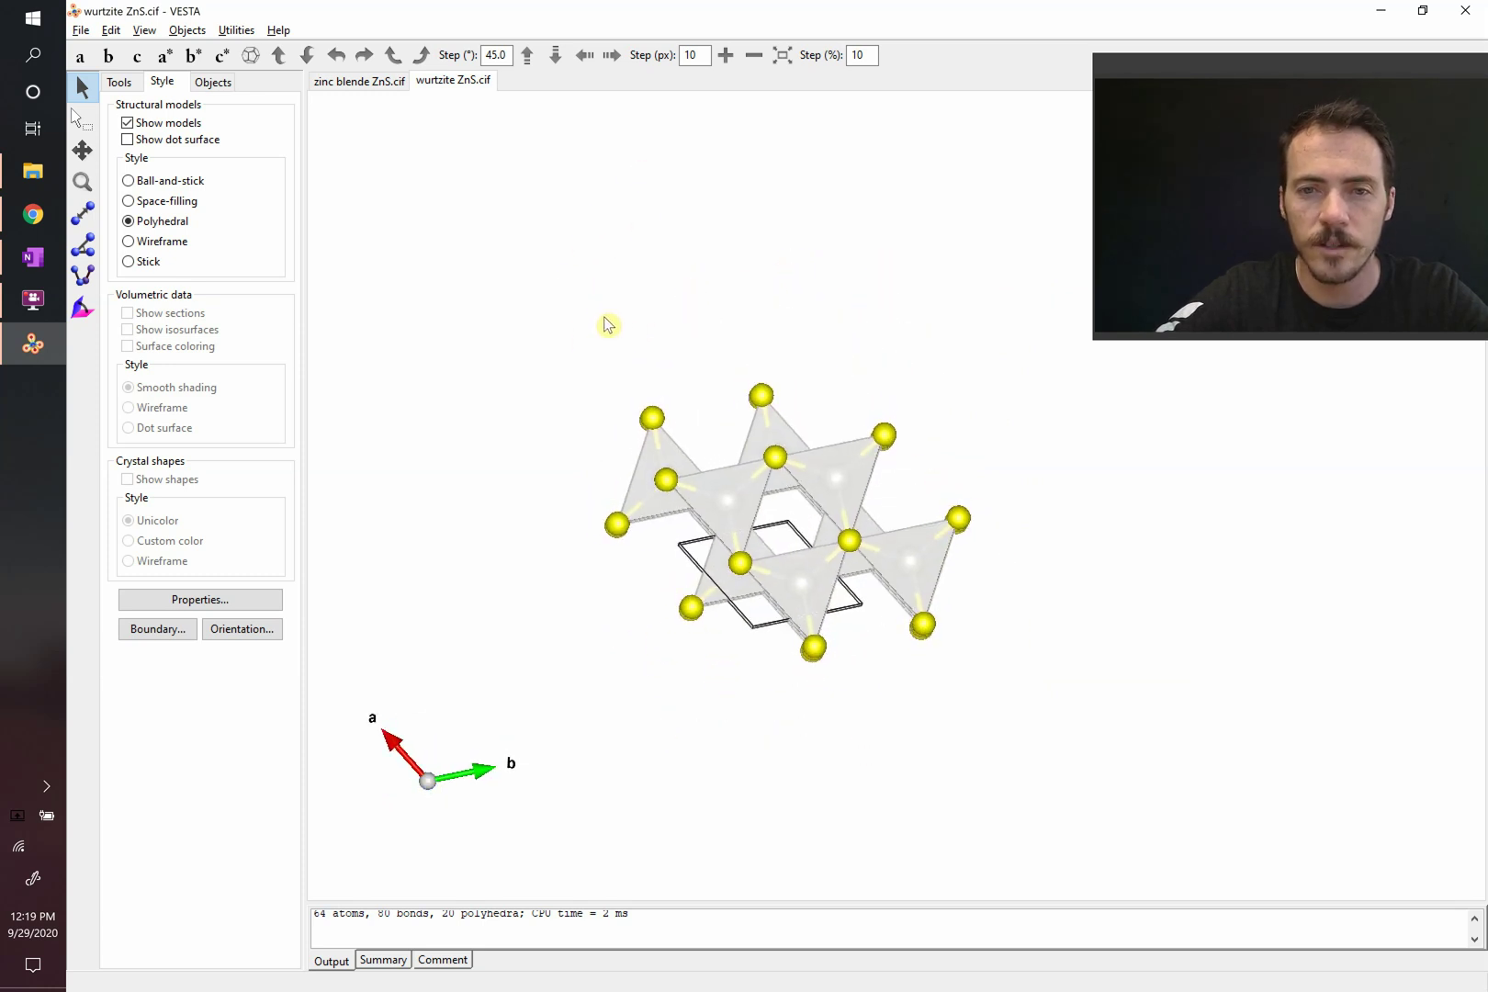
Raise the wurtzite upper x boundary to a 216-atom model and rotate it
left_click(176, 628)
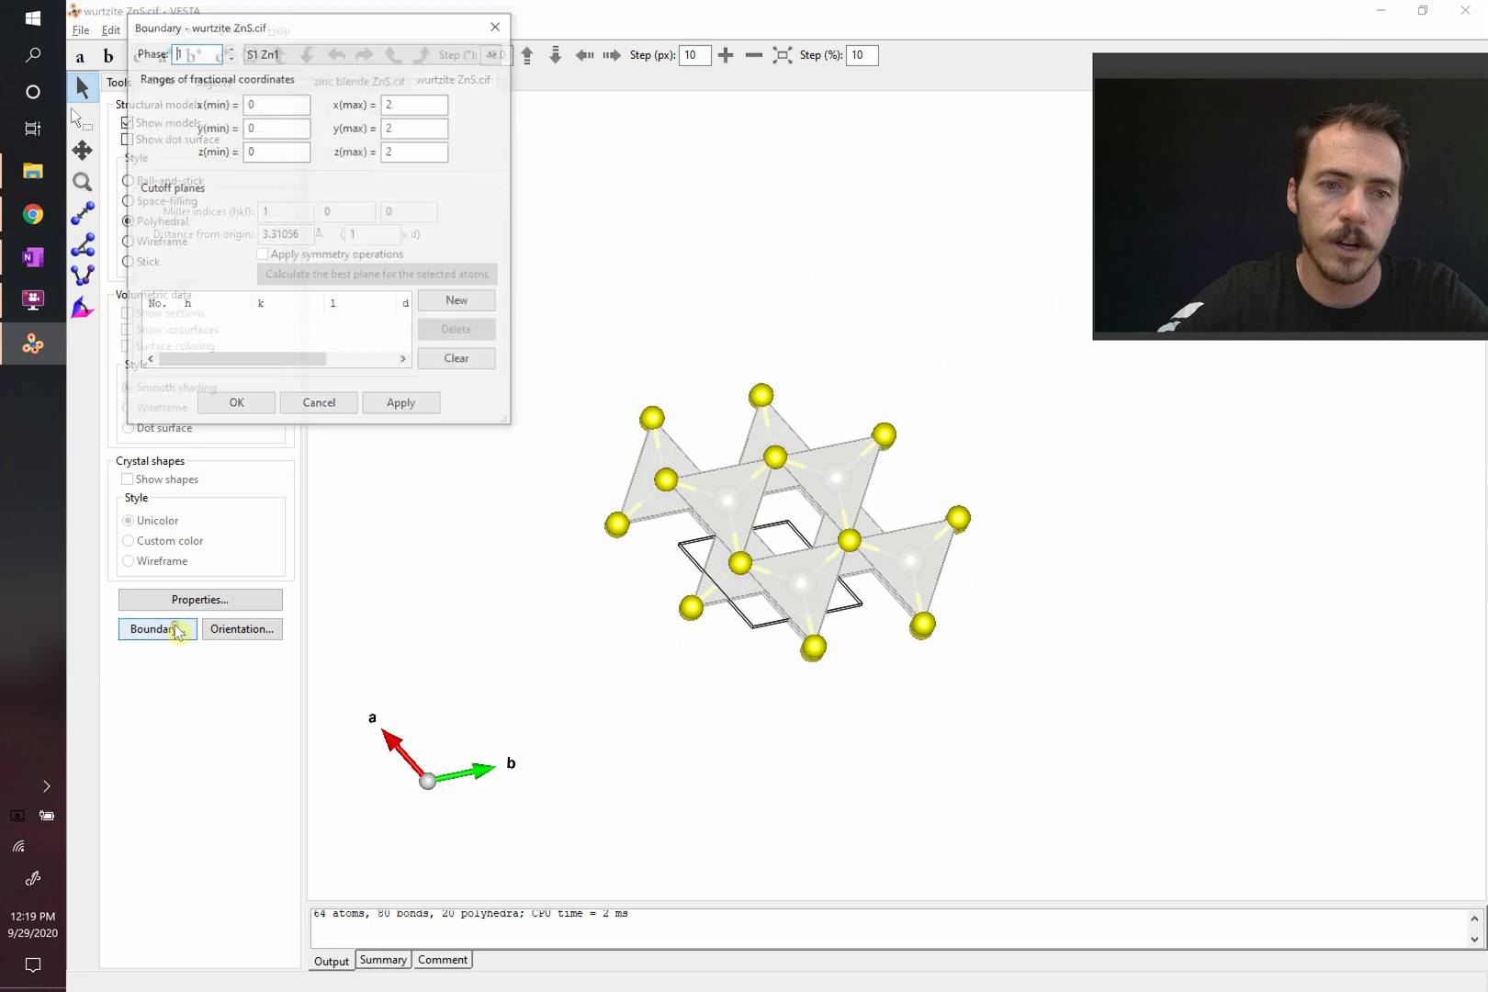
double_click(418, 105)
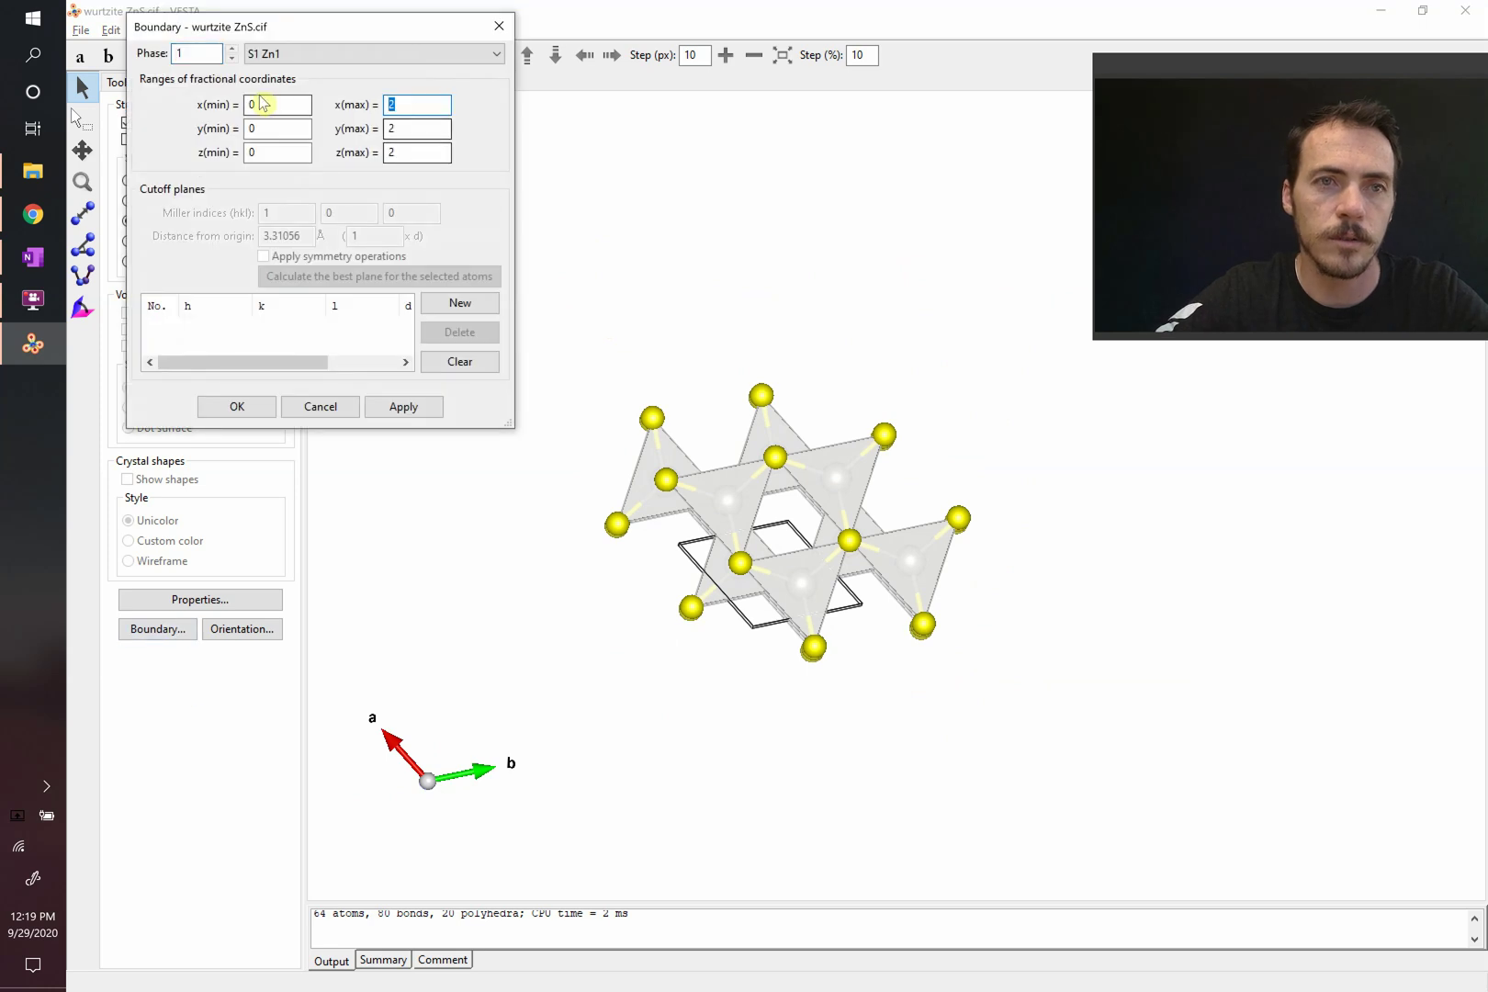
key("Return")
mouse_move(715, 496)
left_mouse_down()
mouse_move(694, 491)
mouse_move(714, 502)
left_mouse_up()
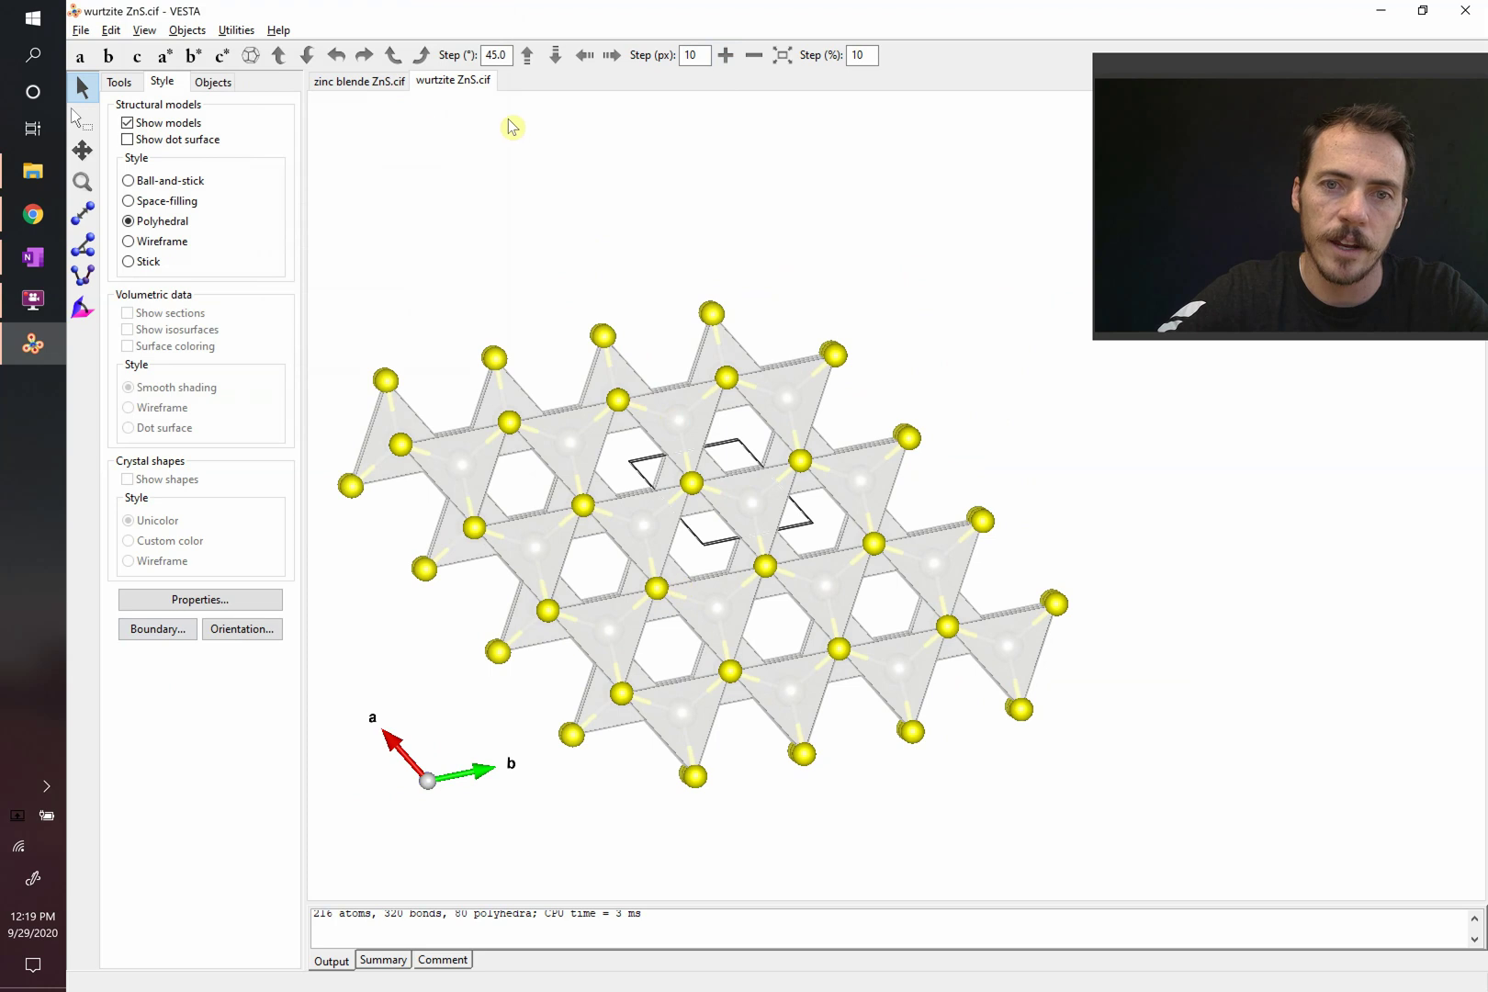
Rotate zinc blende so its a axis points up, then return to wurtzite and OneNote
left_click(358, 82)
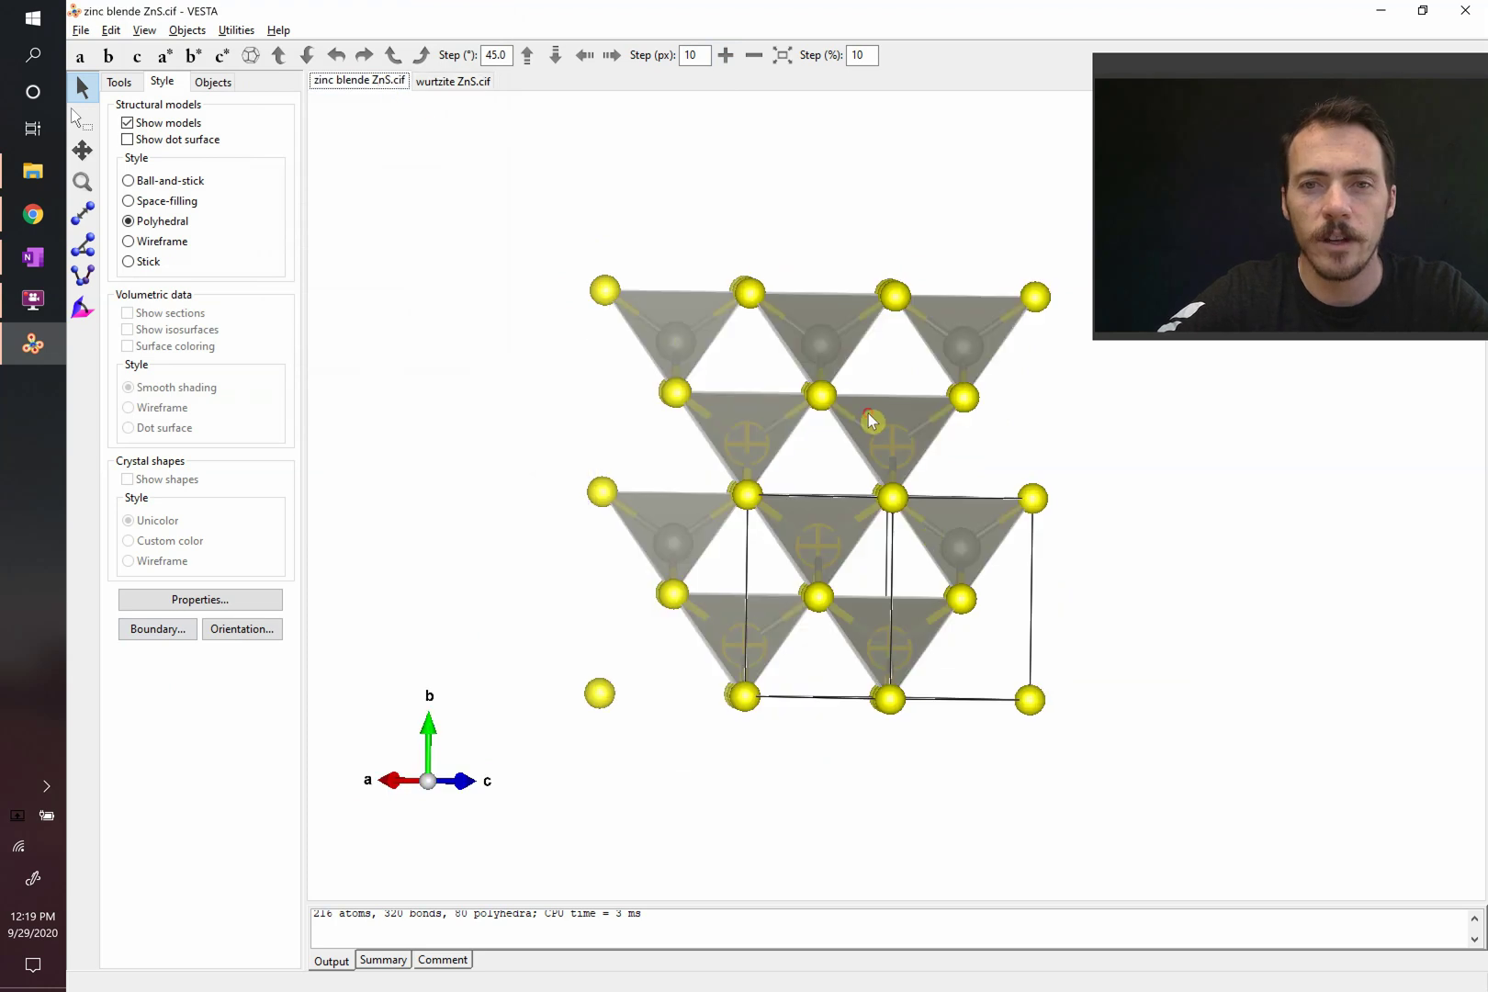
mouse_move(868, 418)
left_mouse_down()
mouse_move(737, 418)
mouse_move(741, 677)
mouse_move(454, 646)
mouse_move(515, 667)
mouse_move(492, 663)
left_mouse_up()
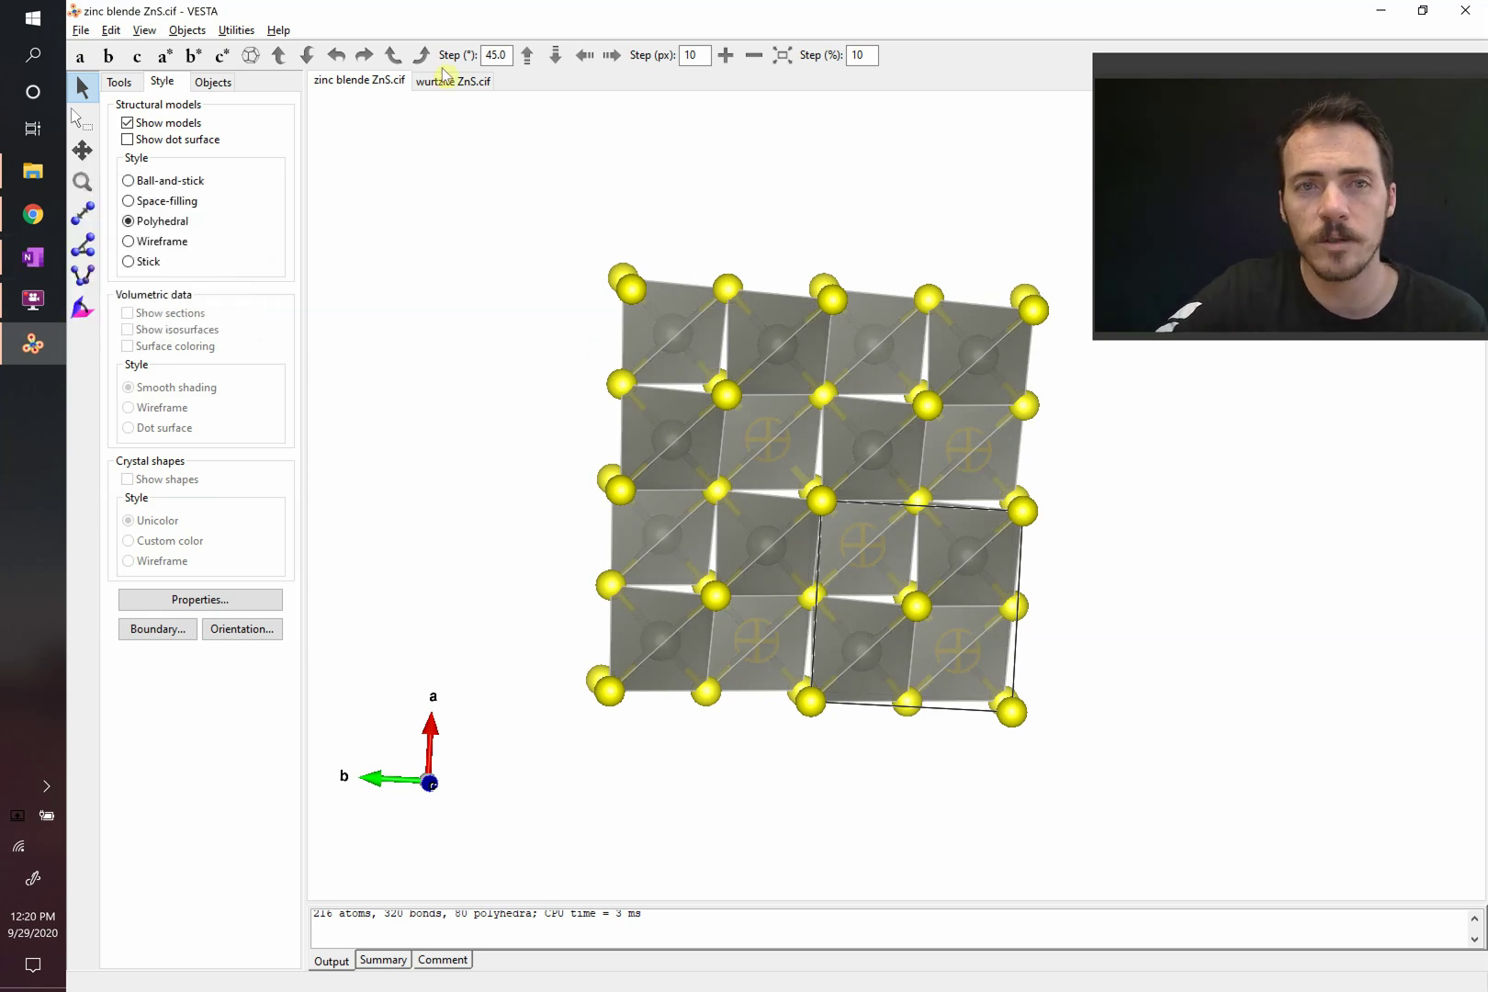
left_click(470, 84)
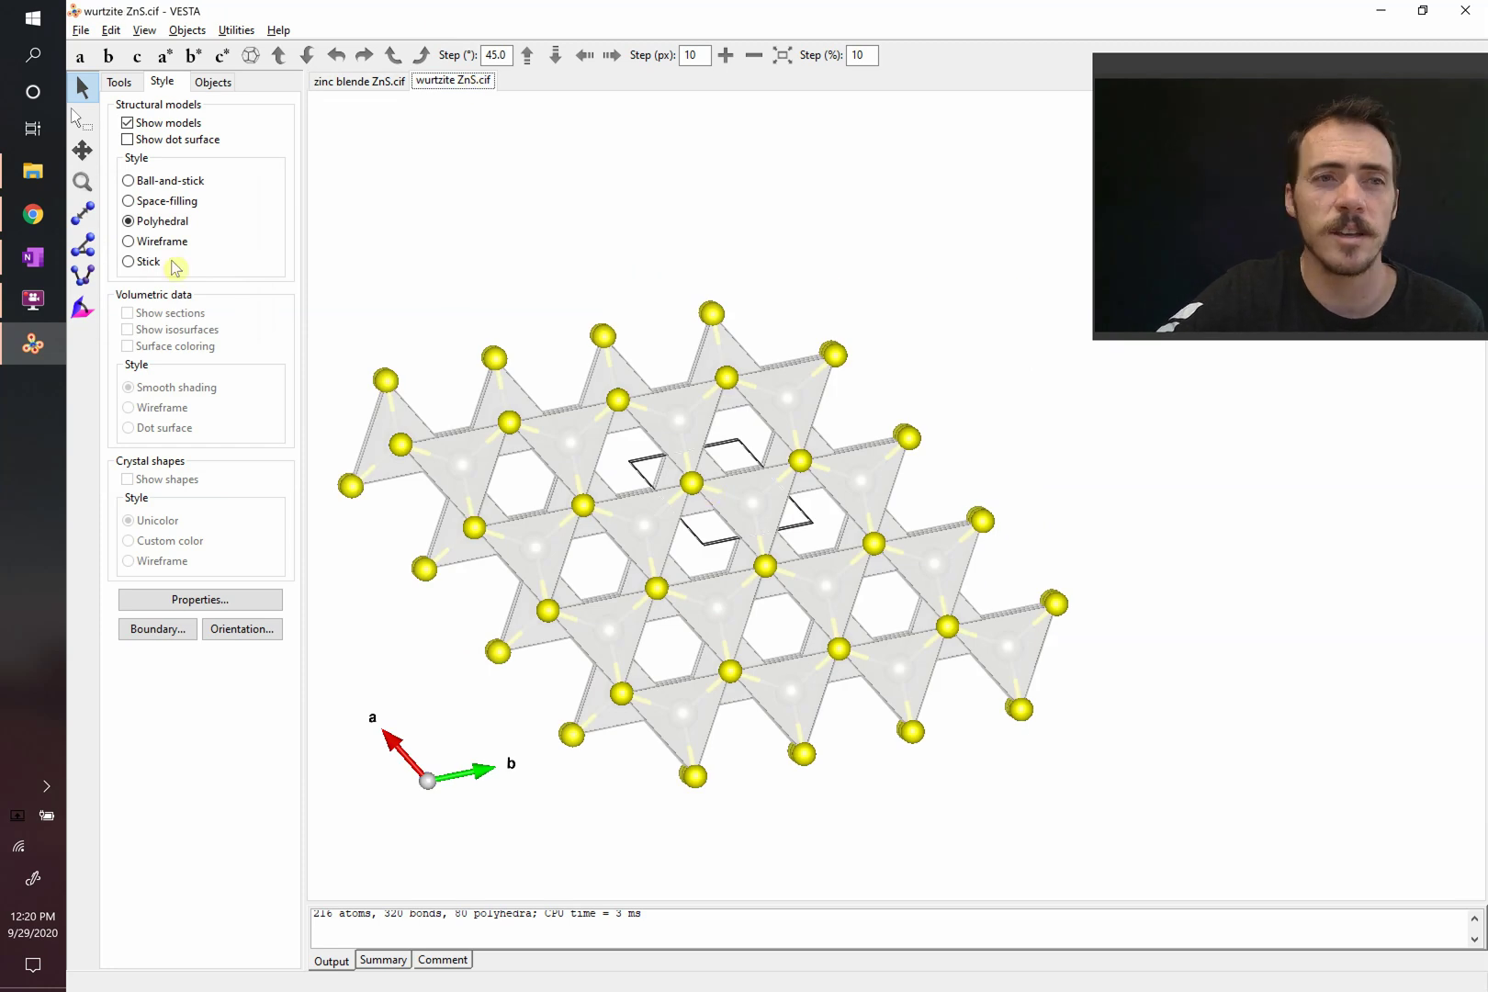
left_click(32, 258)
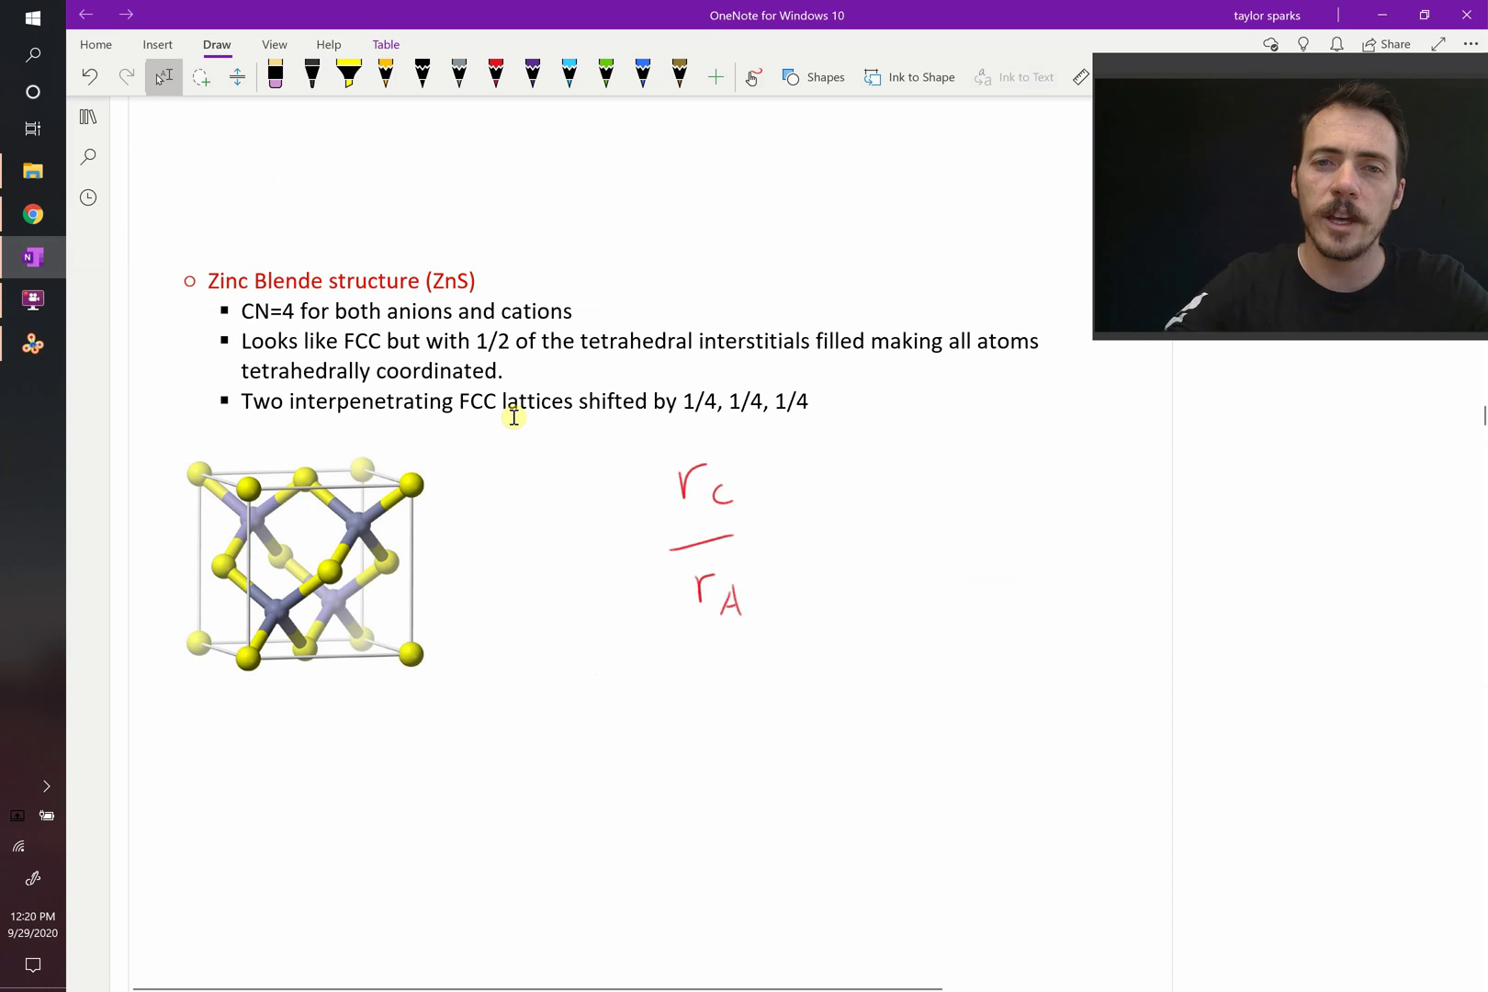
Undo the rc/rA ratio and write the first 1/4 below the crystal in red
key("ctrl+z")
key("ctrl+z")
key("ctrl+z")
key("ctrl+z")
key("ctrl+z")
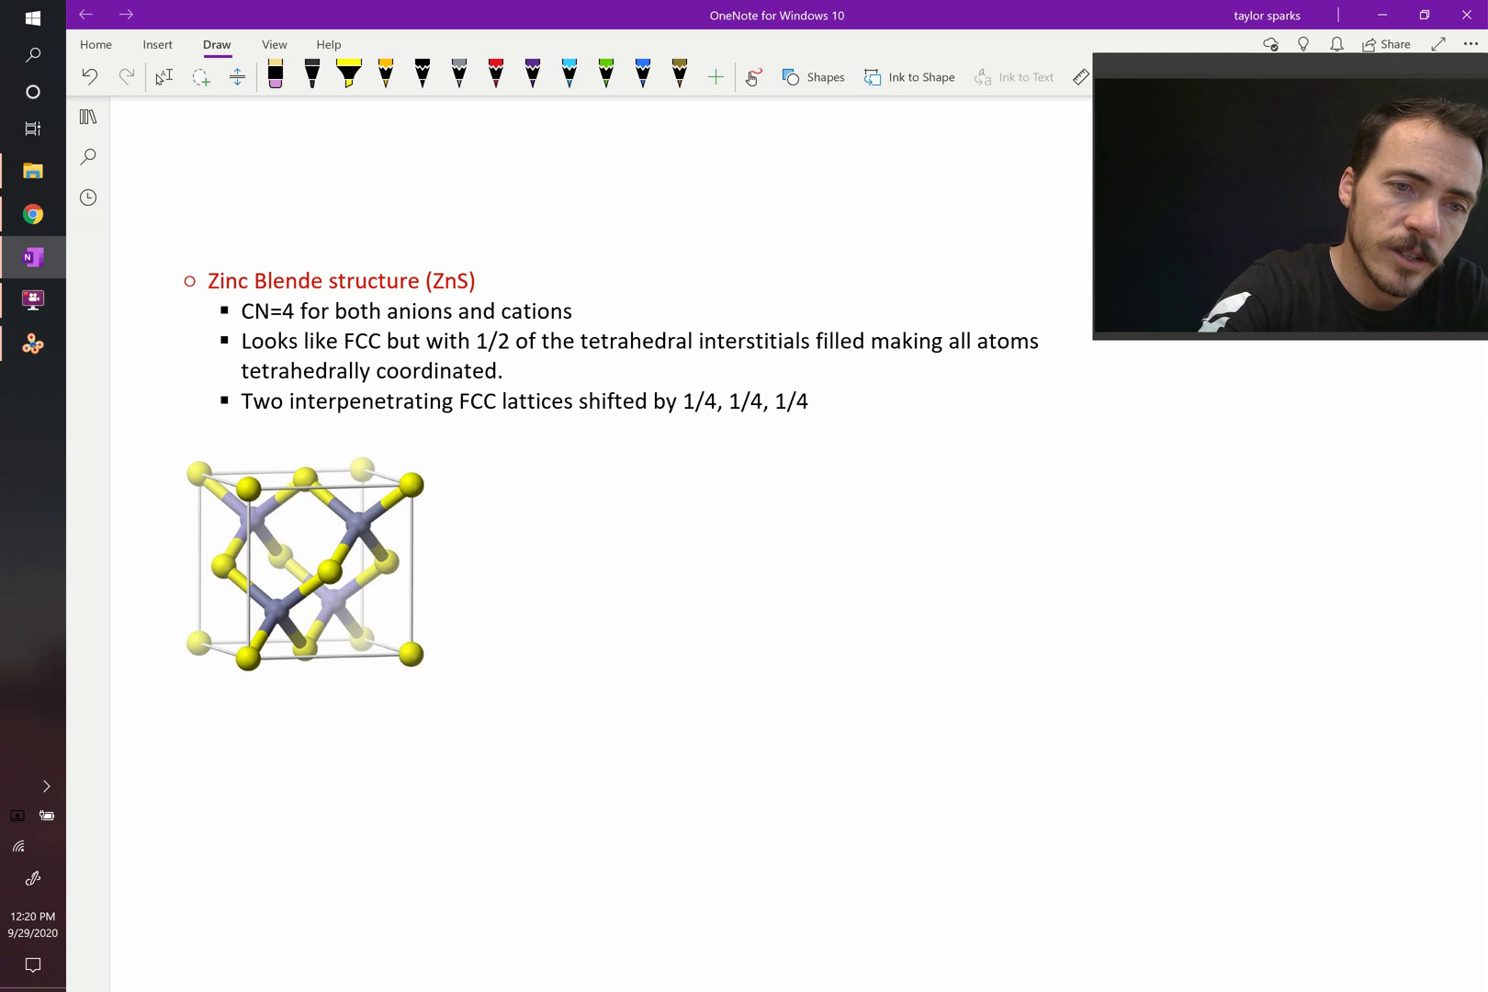
left_click(495, 73)
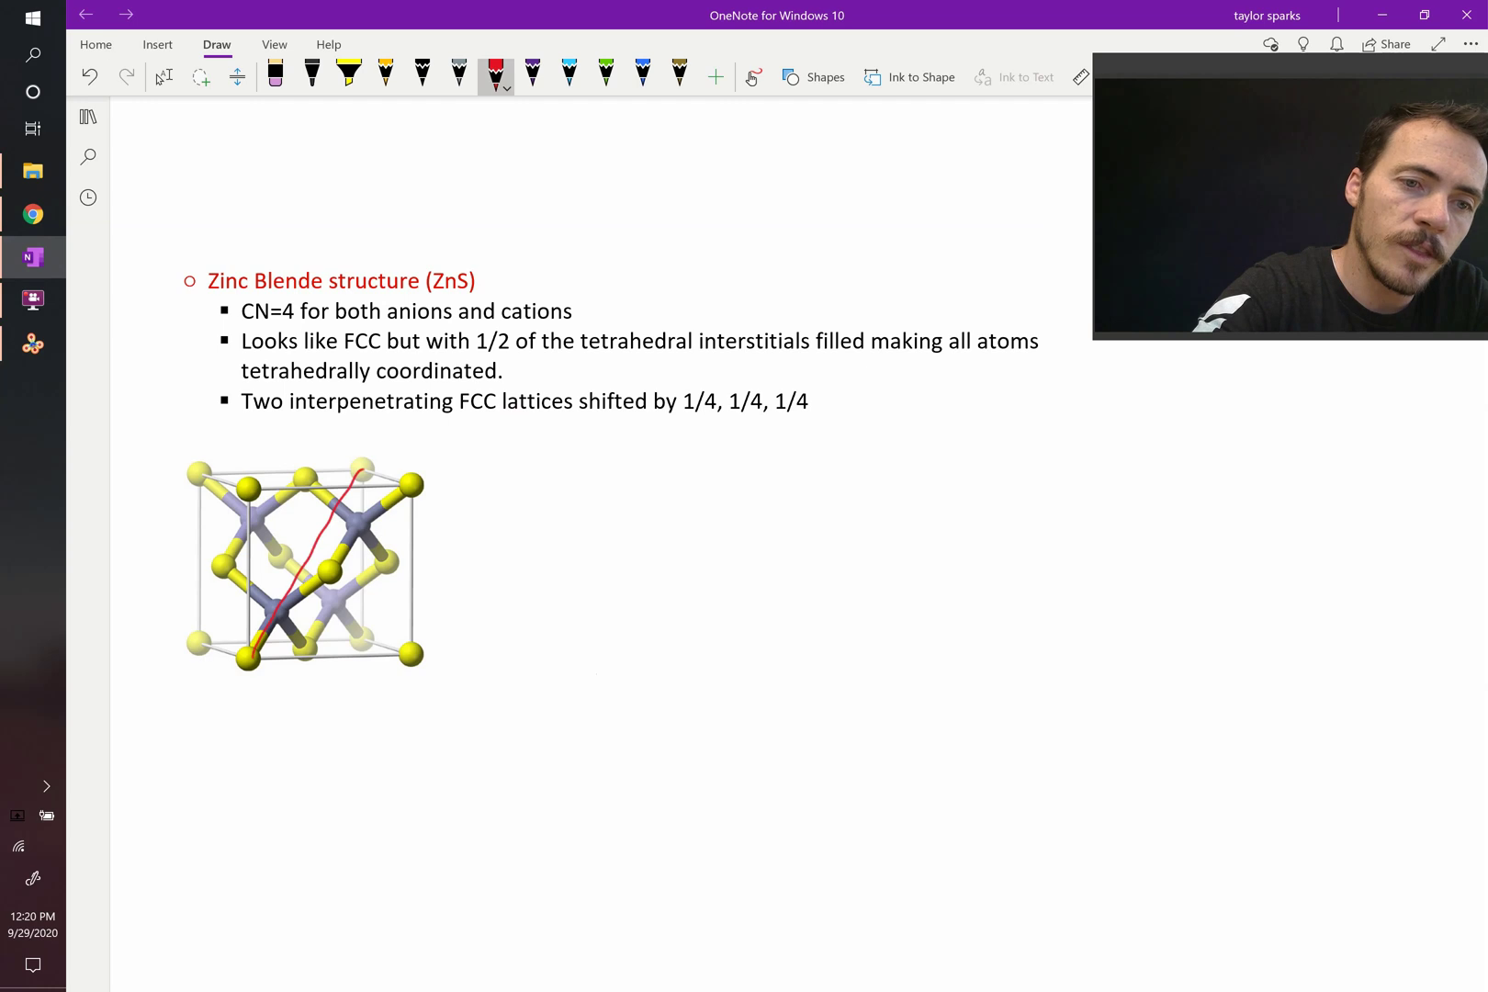
left_click_drag(369, 679, 414, 697)
left_click_drag(406, 710, 416, 707)
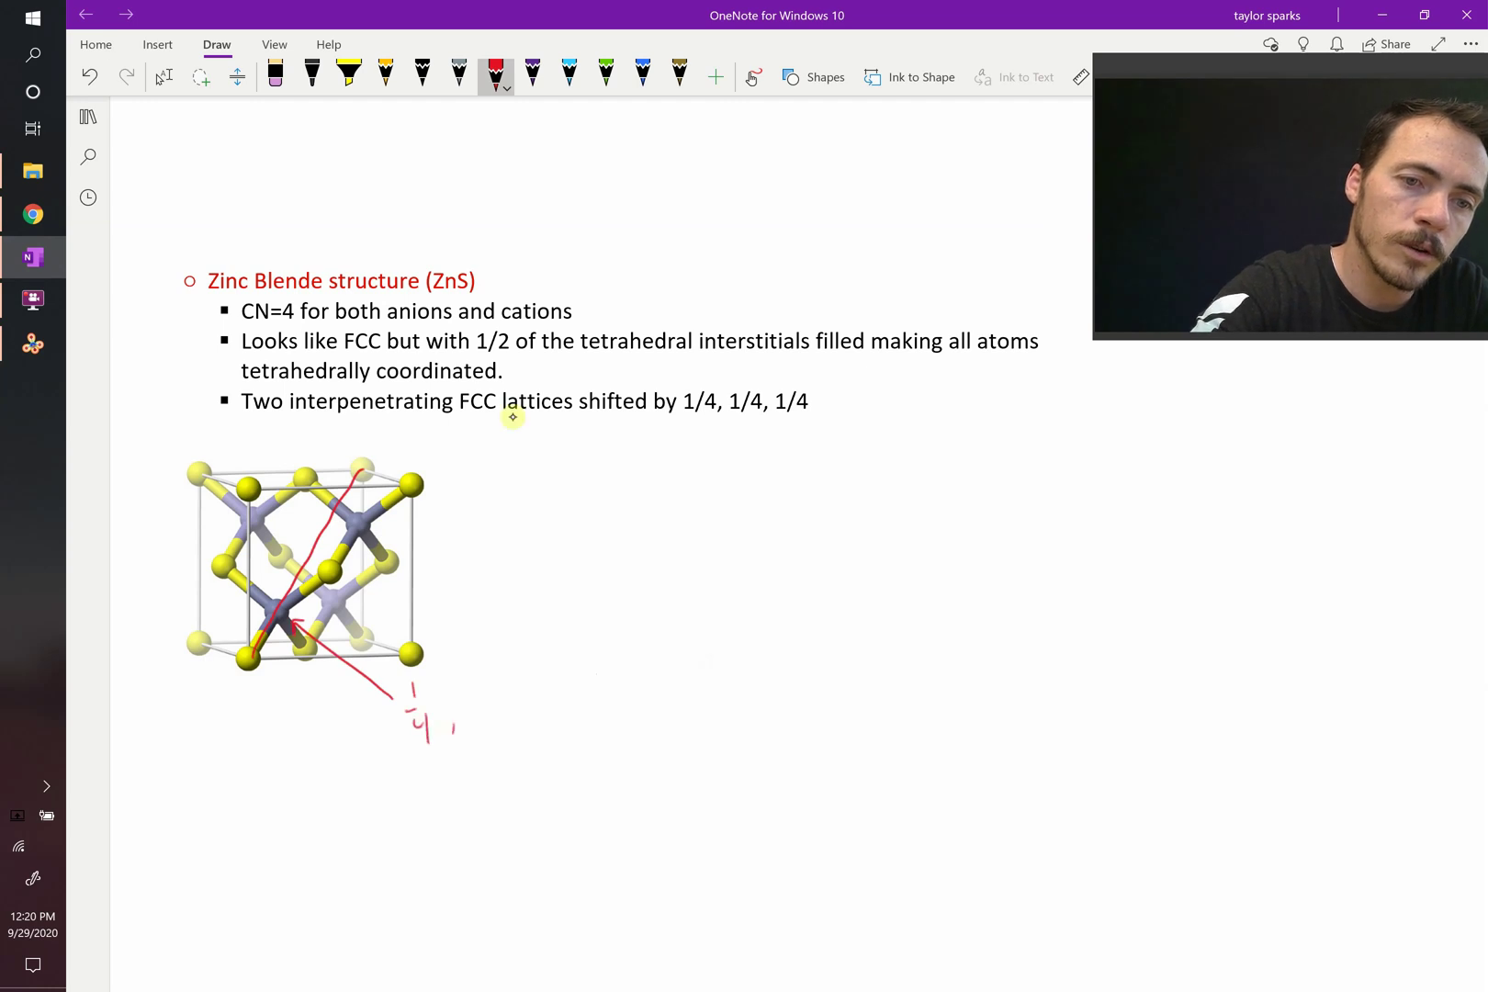
Write the remaining two 1/4 fractions to complete the 1/4, 1/4, 1/4 label
mouse_move(476, 703)
left_mouse_down()
mouse_move(490, 730)
mouse_move(517, 728)
left_mouse_up()
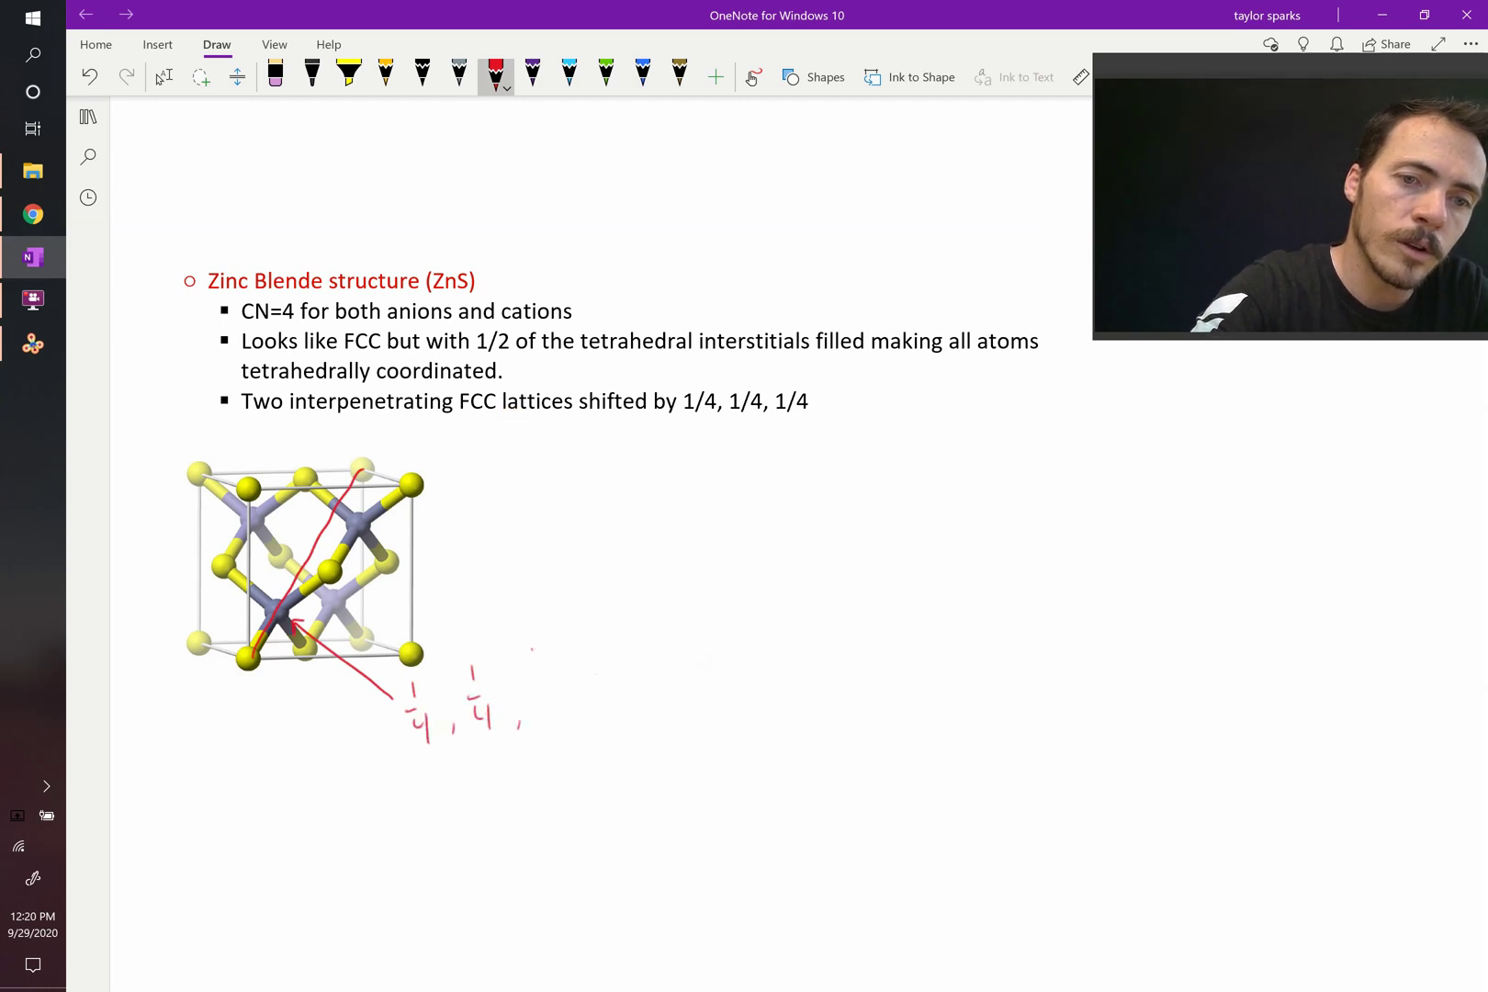
left_click_drag(533, 650, 533, 671)
mouse_move(526, 689)
left_mouse_down()
mouse_move(541, 686)
mouse_move(547, 711)
left_mouse_up()
left_click_drag(551, 692, 552, 720)
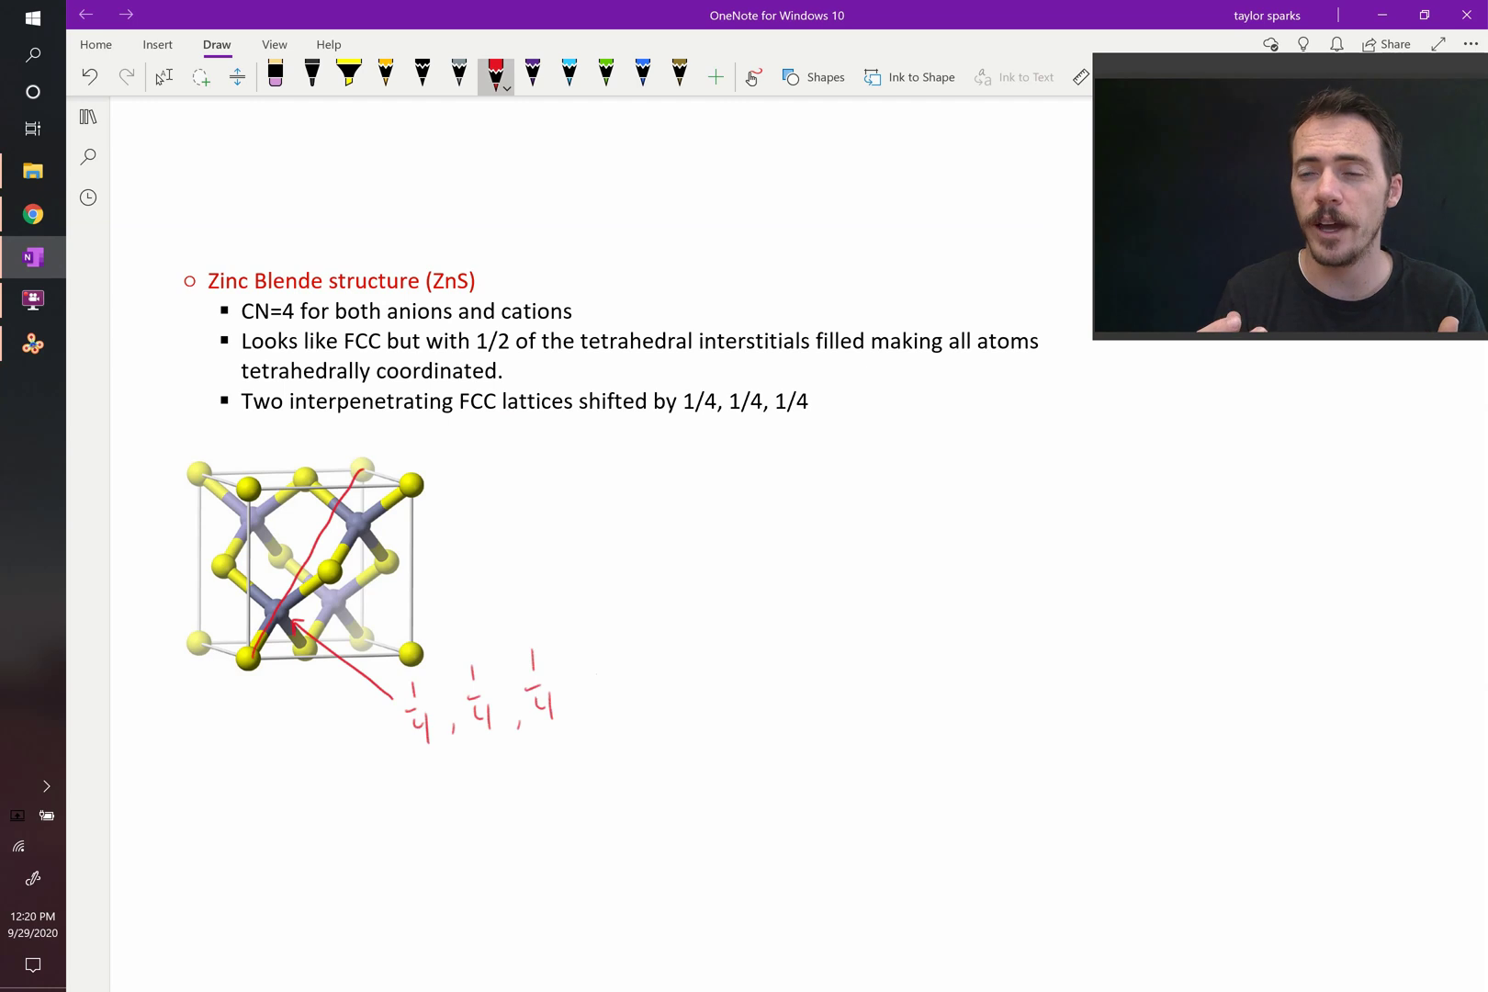
Draw the red triangle hypotenuse, label a, add an arrow, and circle atoms in green and blue
left_click_drag(710, 627, 1011, 435)
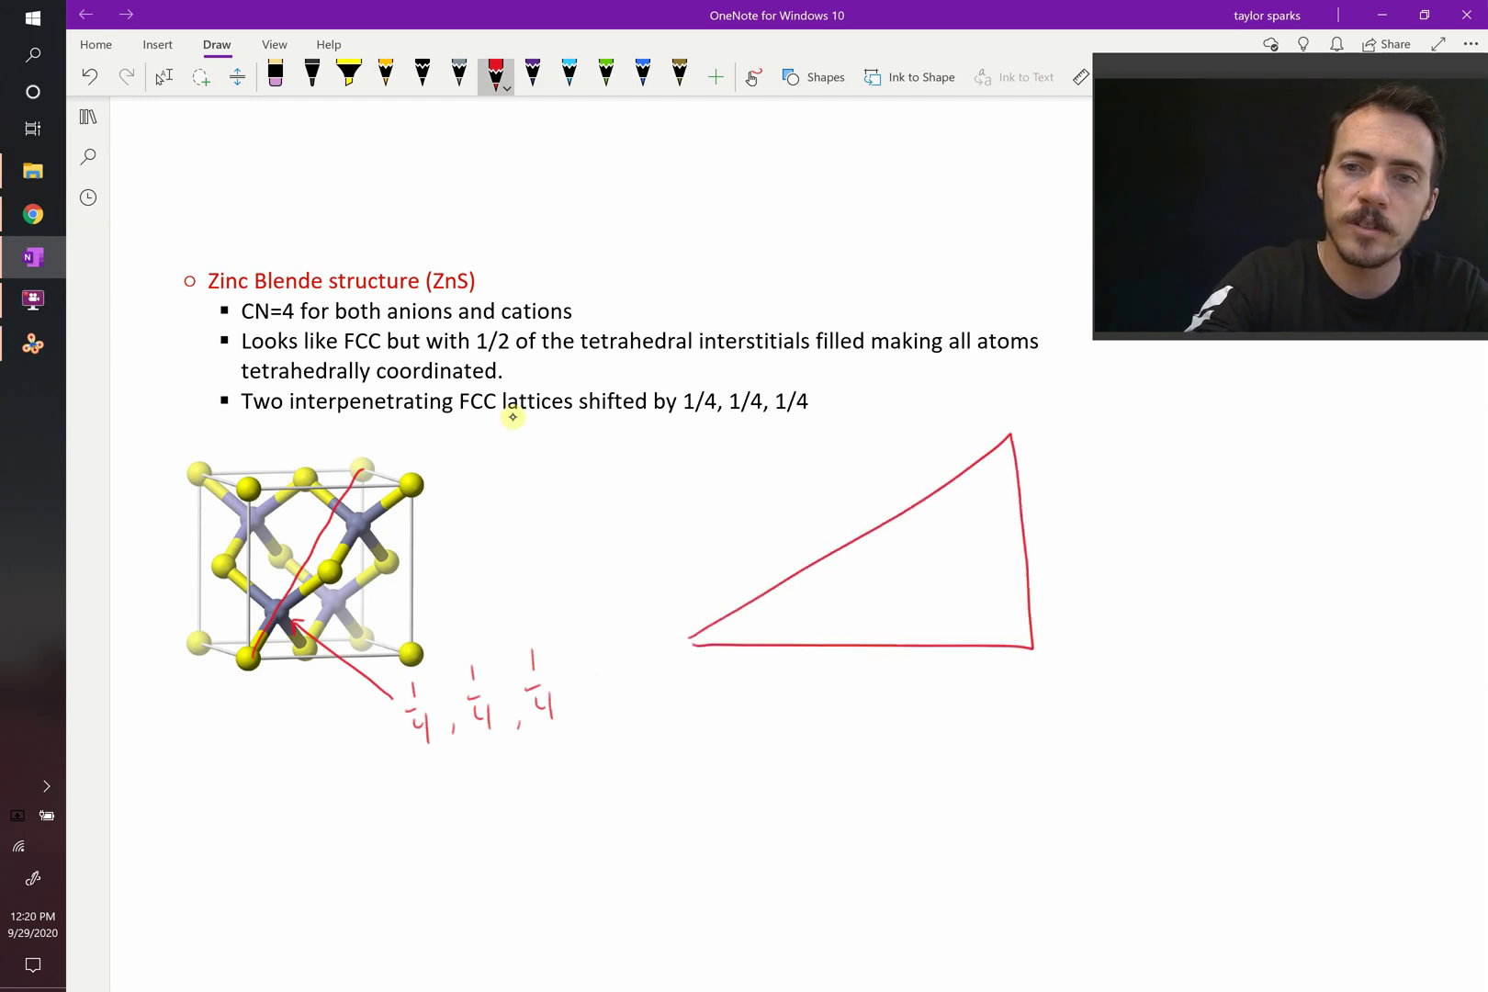
left_click_drag(1072, 525, 1080, 546)
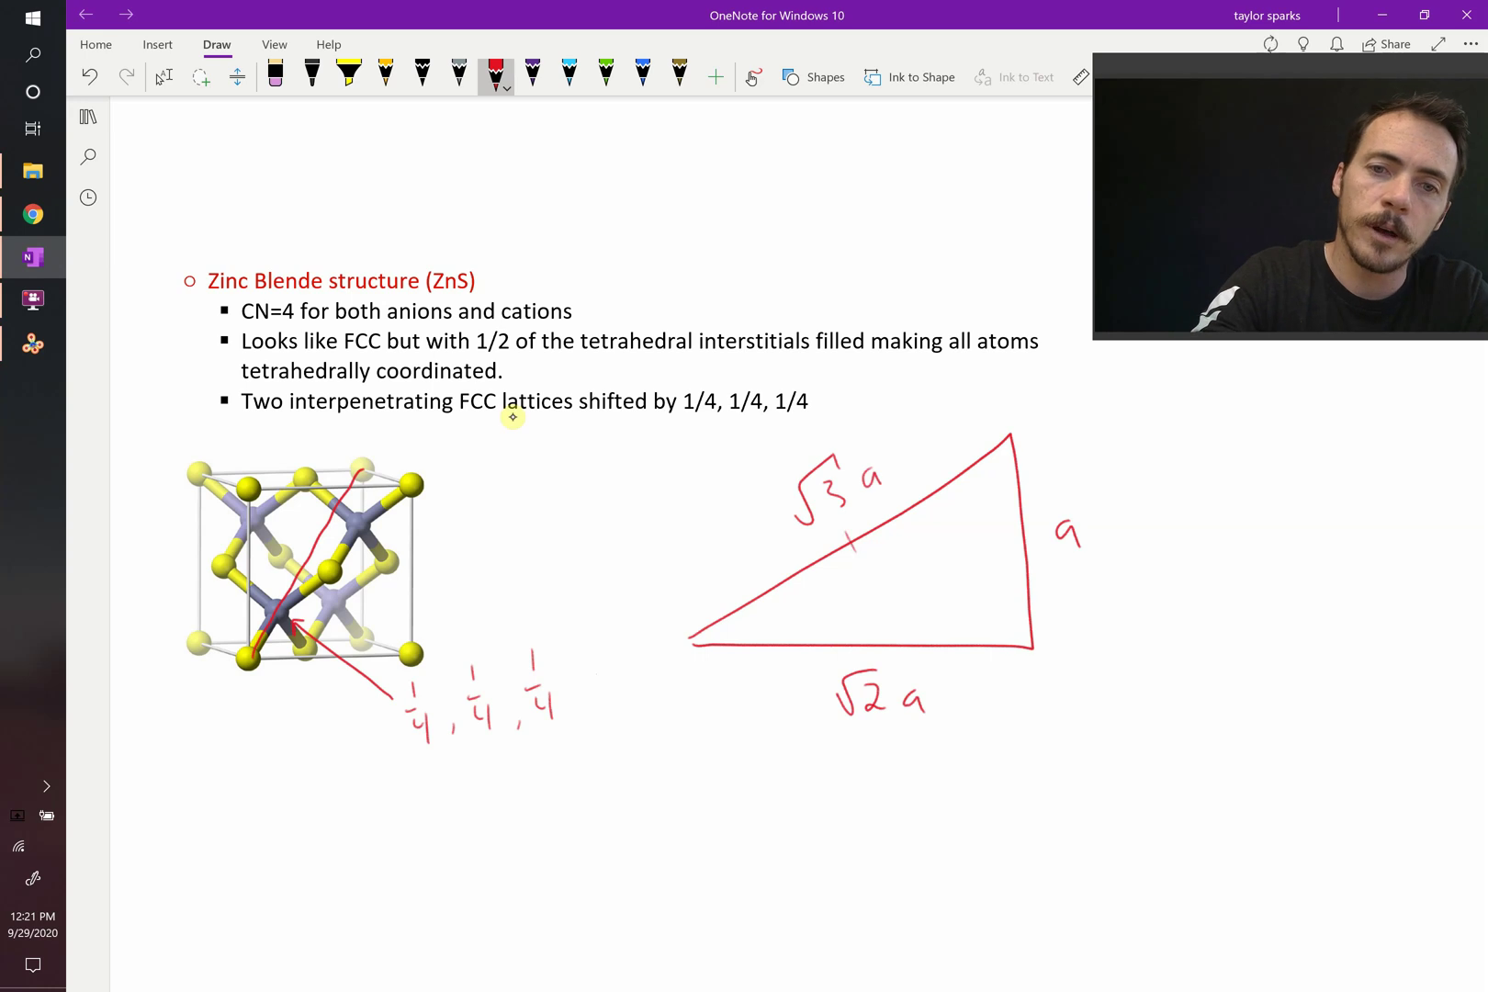
mouse_move(664, 602)
left_mouse_down()
mouse_move(737, 557)
mouse_move(765, 598)
left_mouse_up()
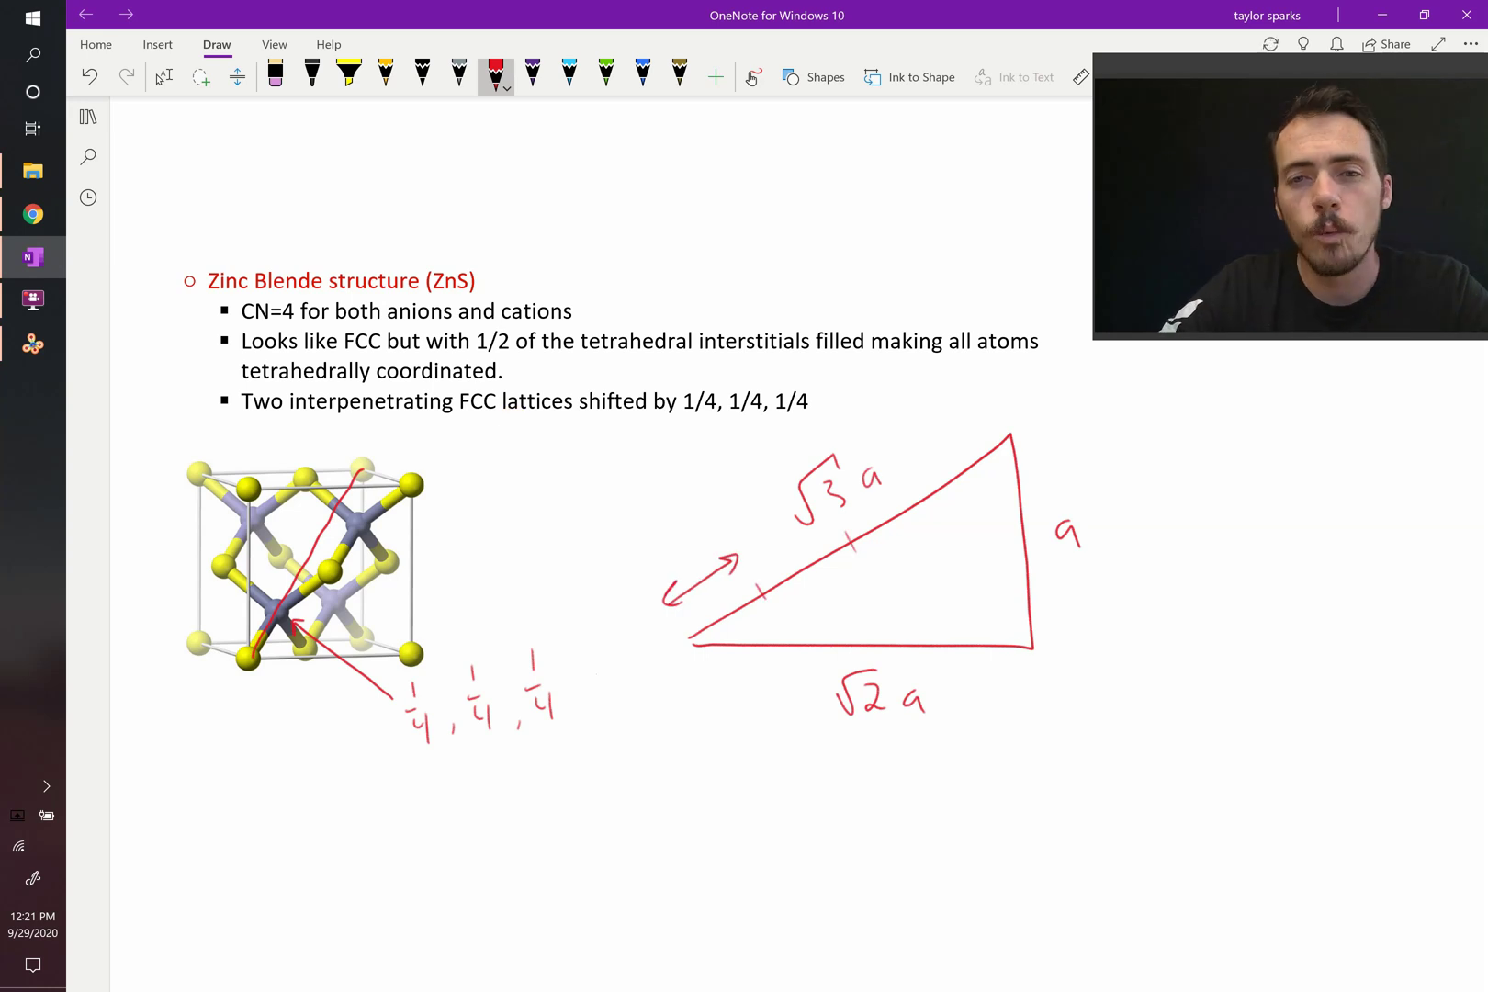
left_click(605, 73)
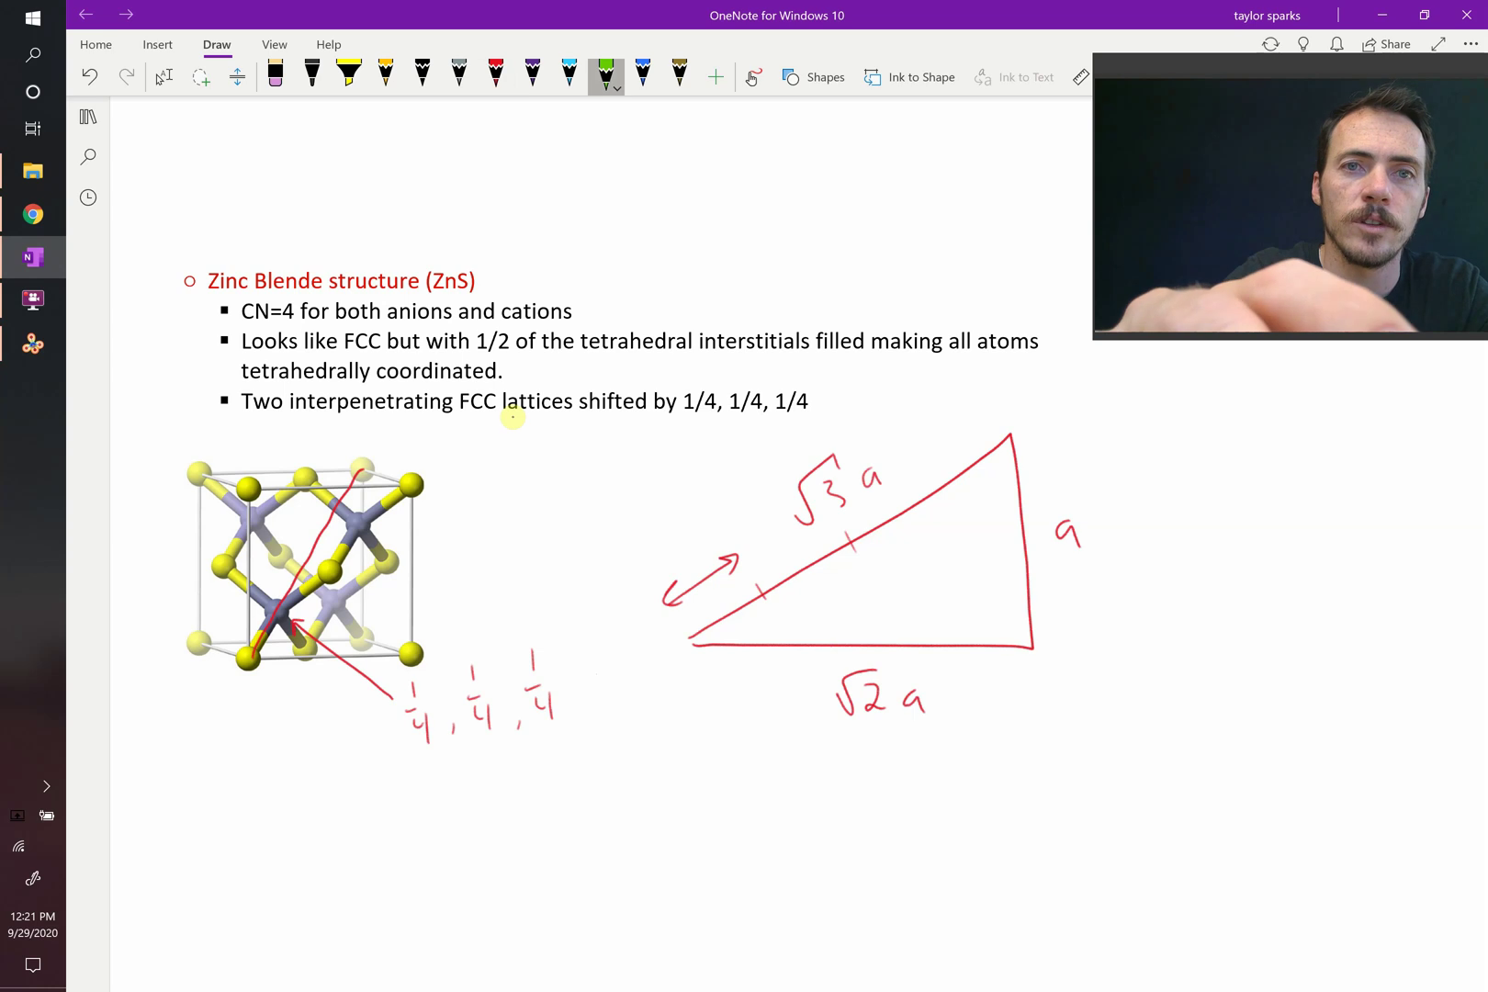
left_click_drag(767, 562, 762, 560)
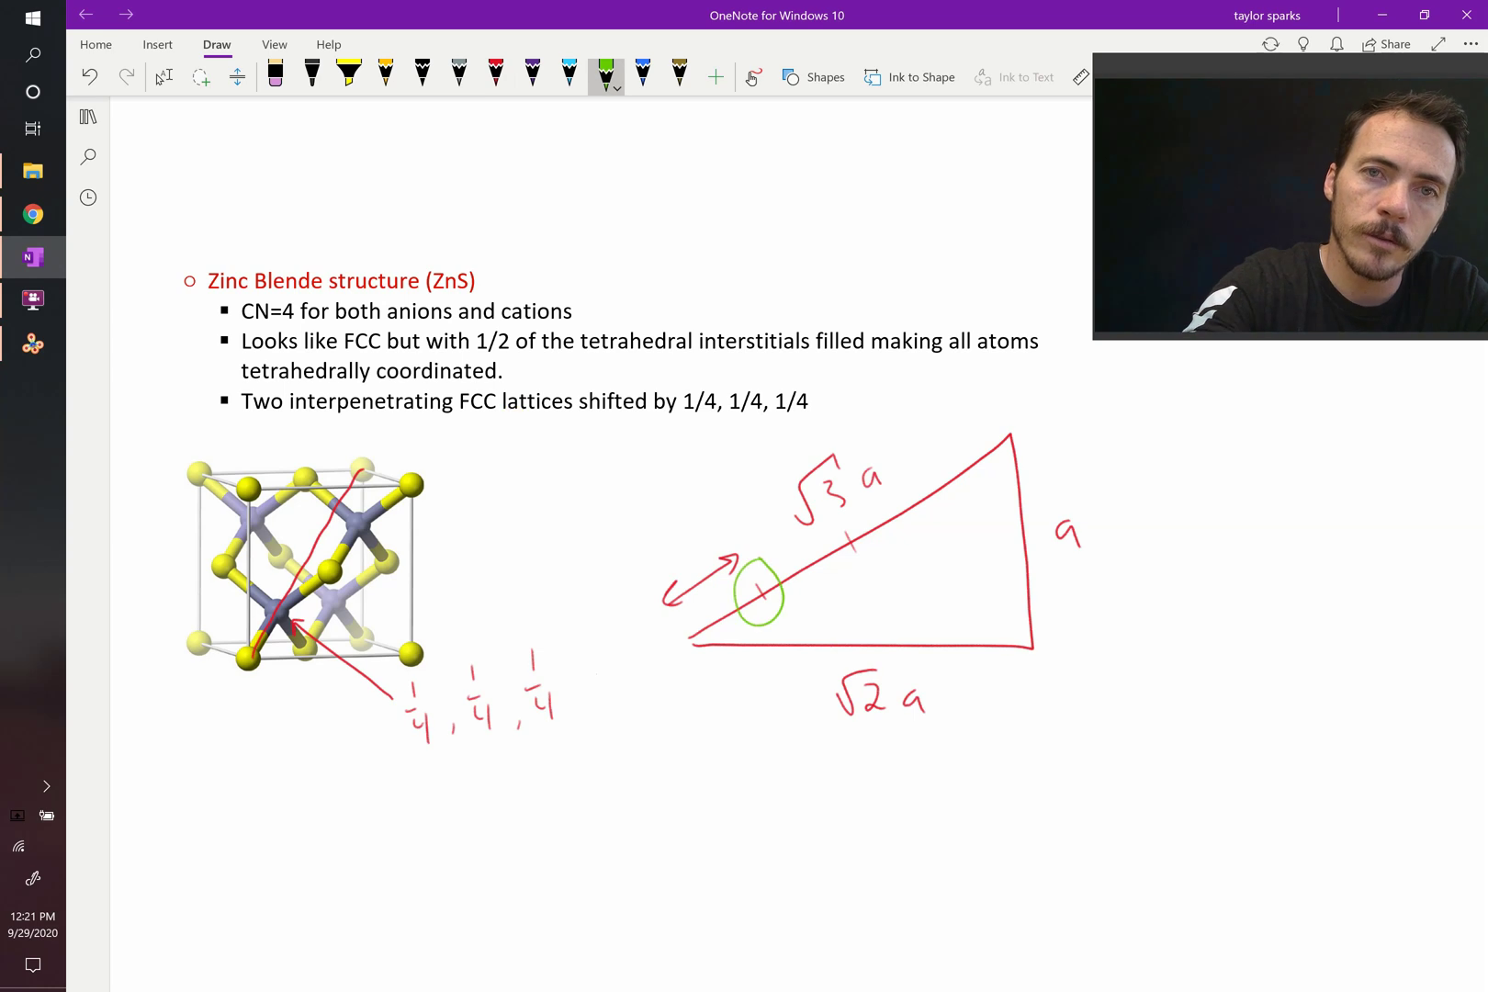
left_click(642, 74)
left_click_drag(702, 583, 649, 576)
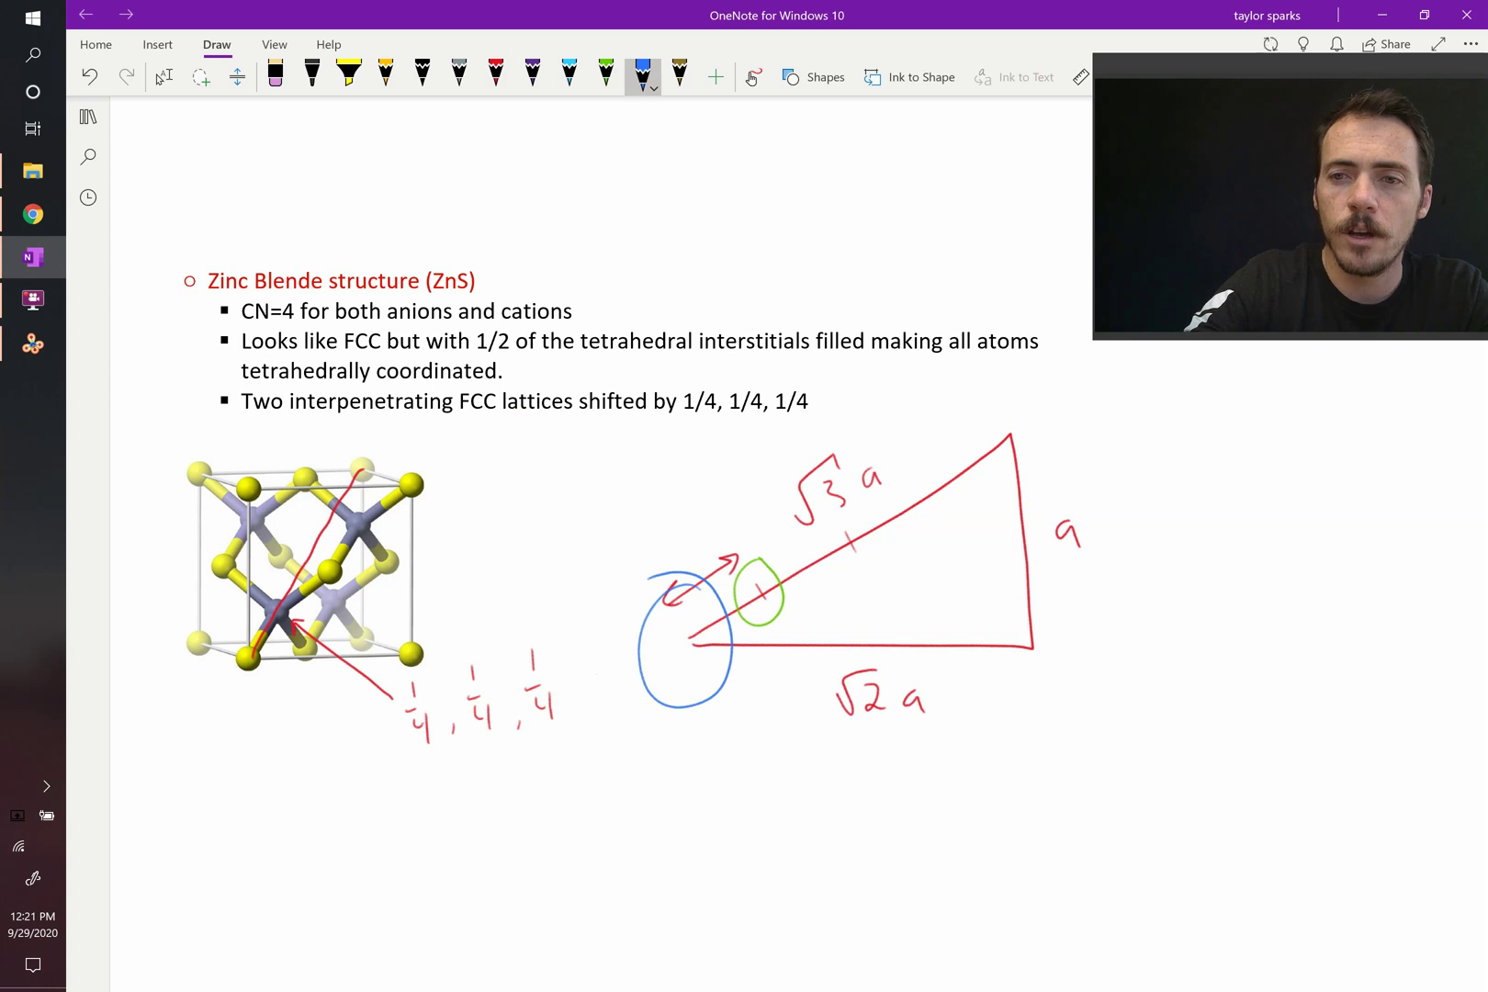
Write √3a/4 = Rc + RA in blue ink and stop inking
mouse_move(1099, 711)
left_mouse_down()
mouse_move(1160, 664)
mouse_move(1127, 729)
mouse_move(1177, 715)
left_mouse_up()
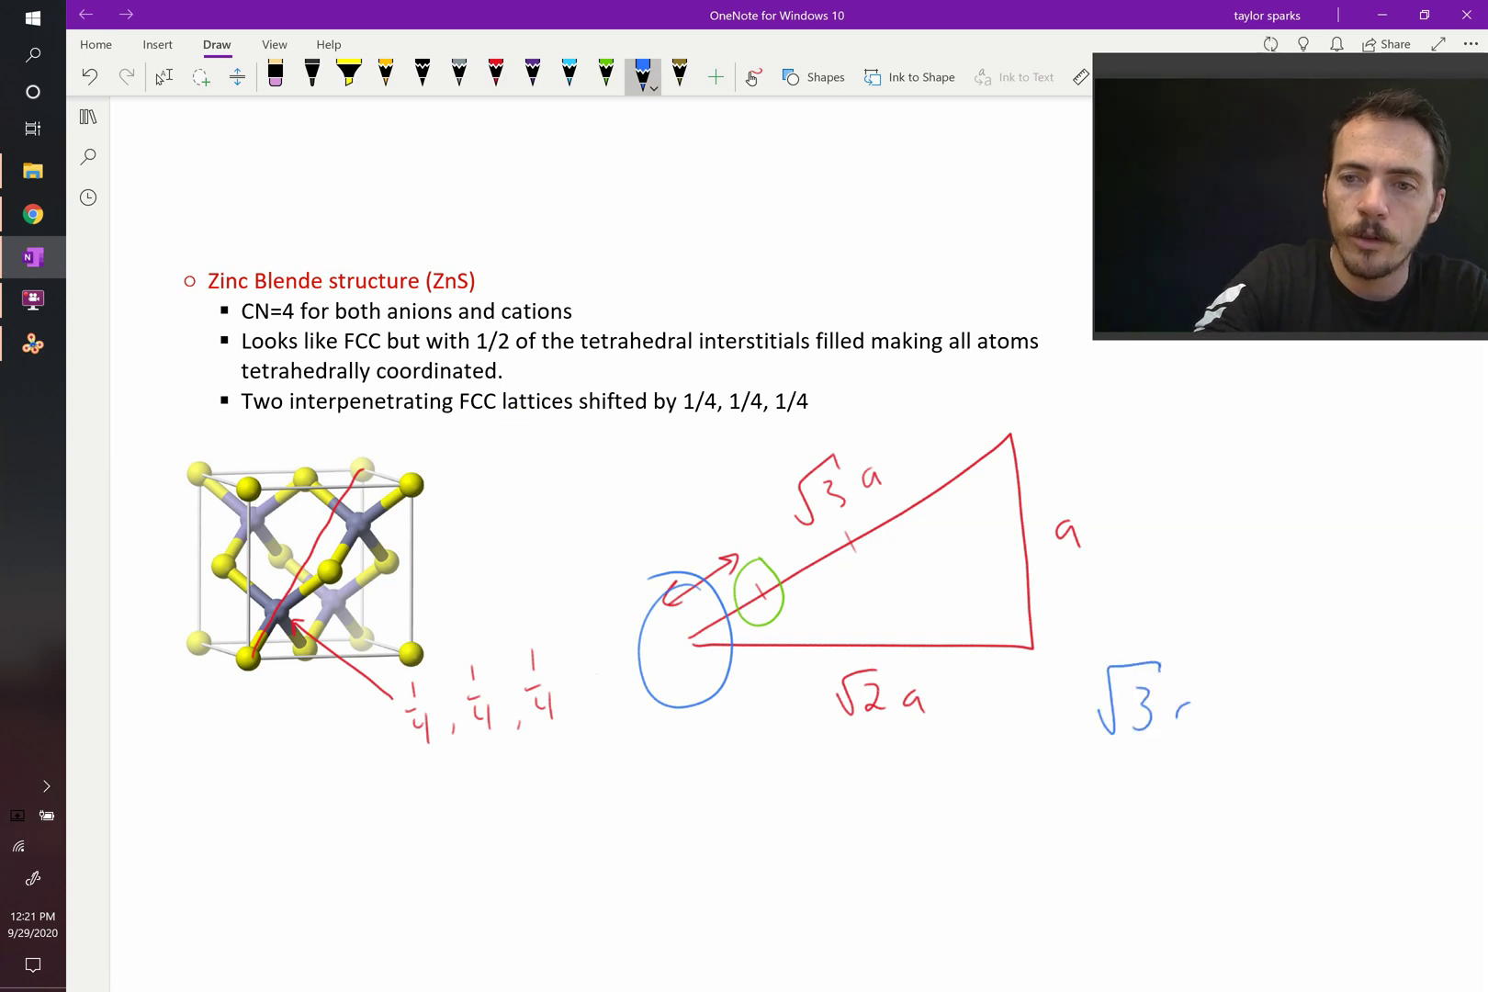
mouse_move(1104, 757)
left_mouse_down()
mouse_move(1183, 752)
mouse_move(1163, 784)
left_mouse_up()
left_click_drag(1163, 768, 1163, 799)
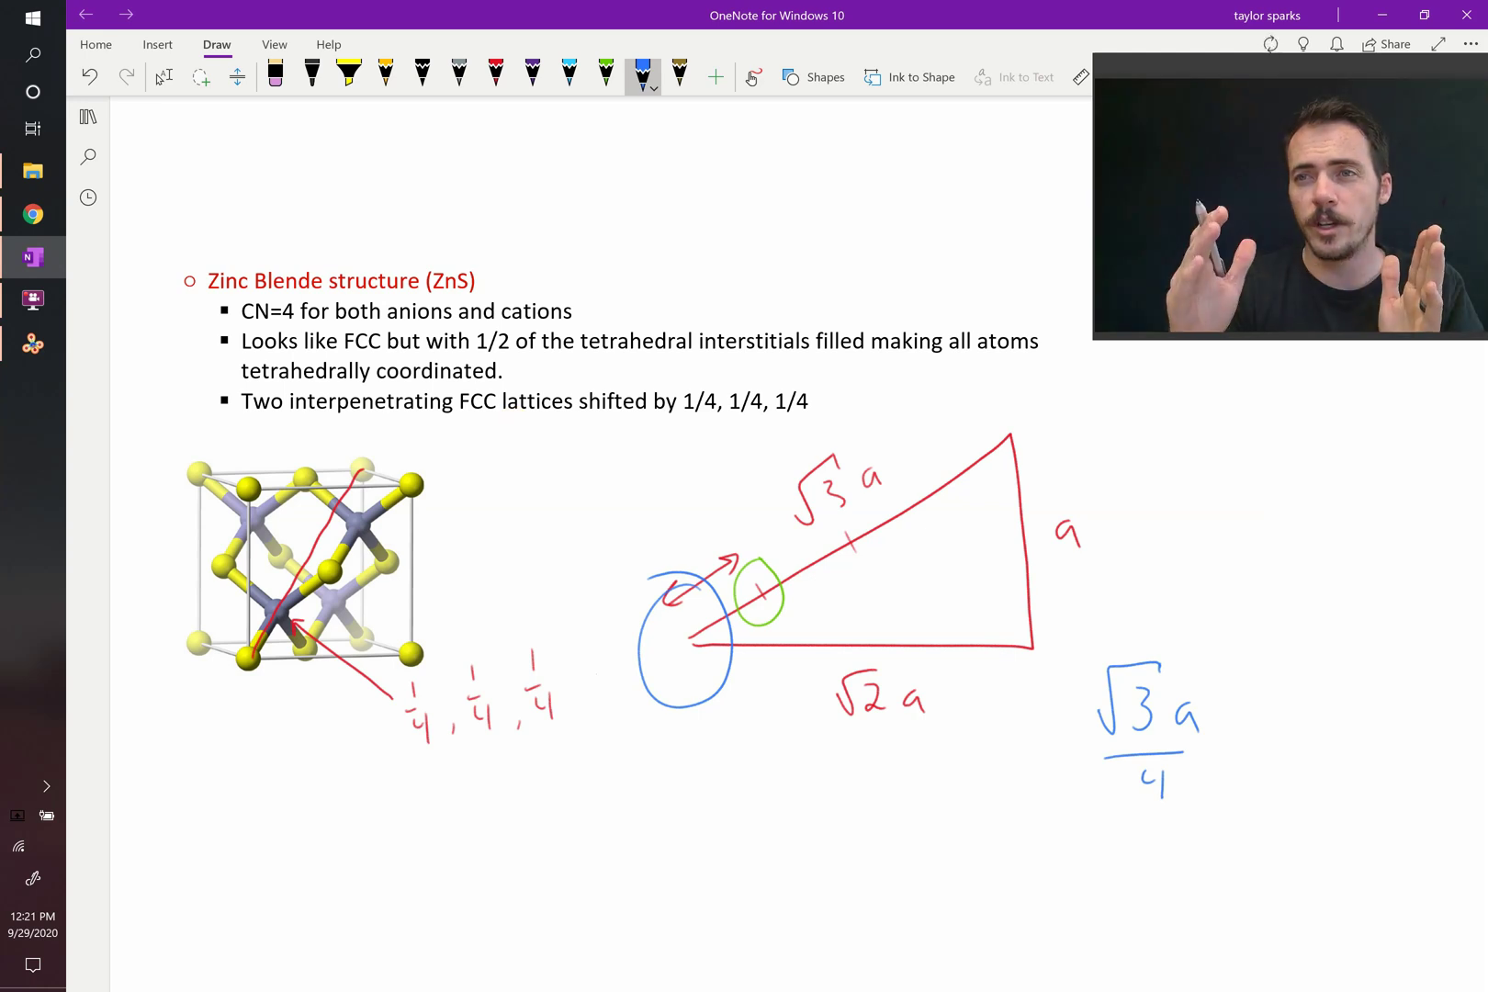
left_click_drag(1230, 721, 1252, 720)
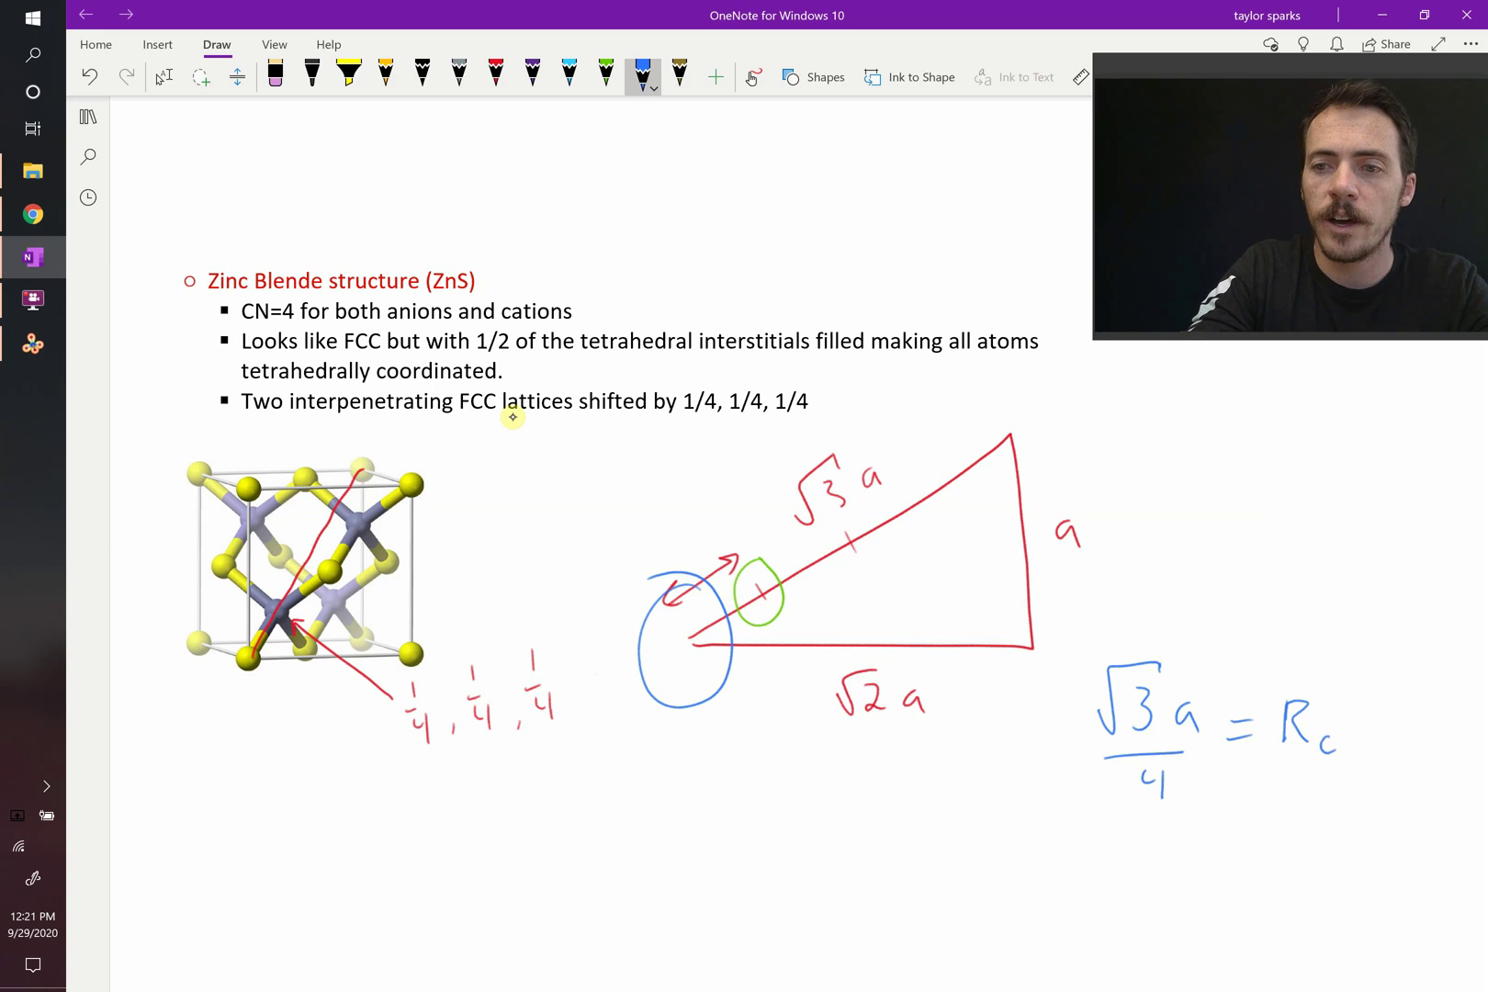
left_click_drag(1382, 703, 1406, 742)
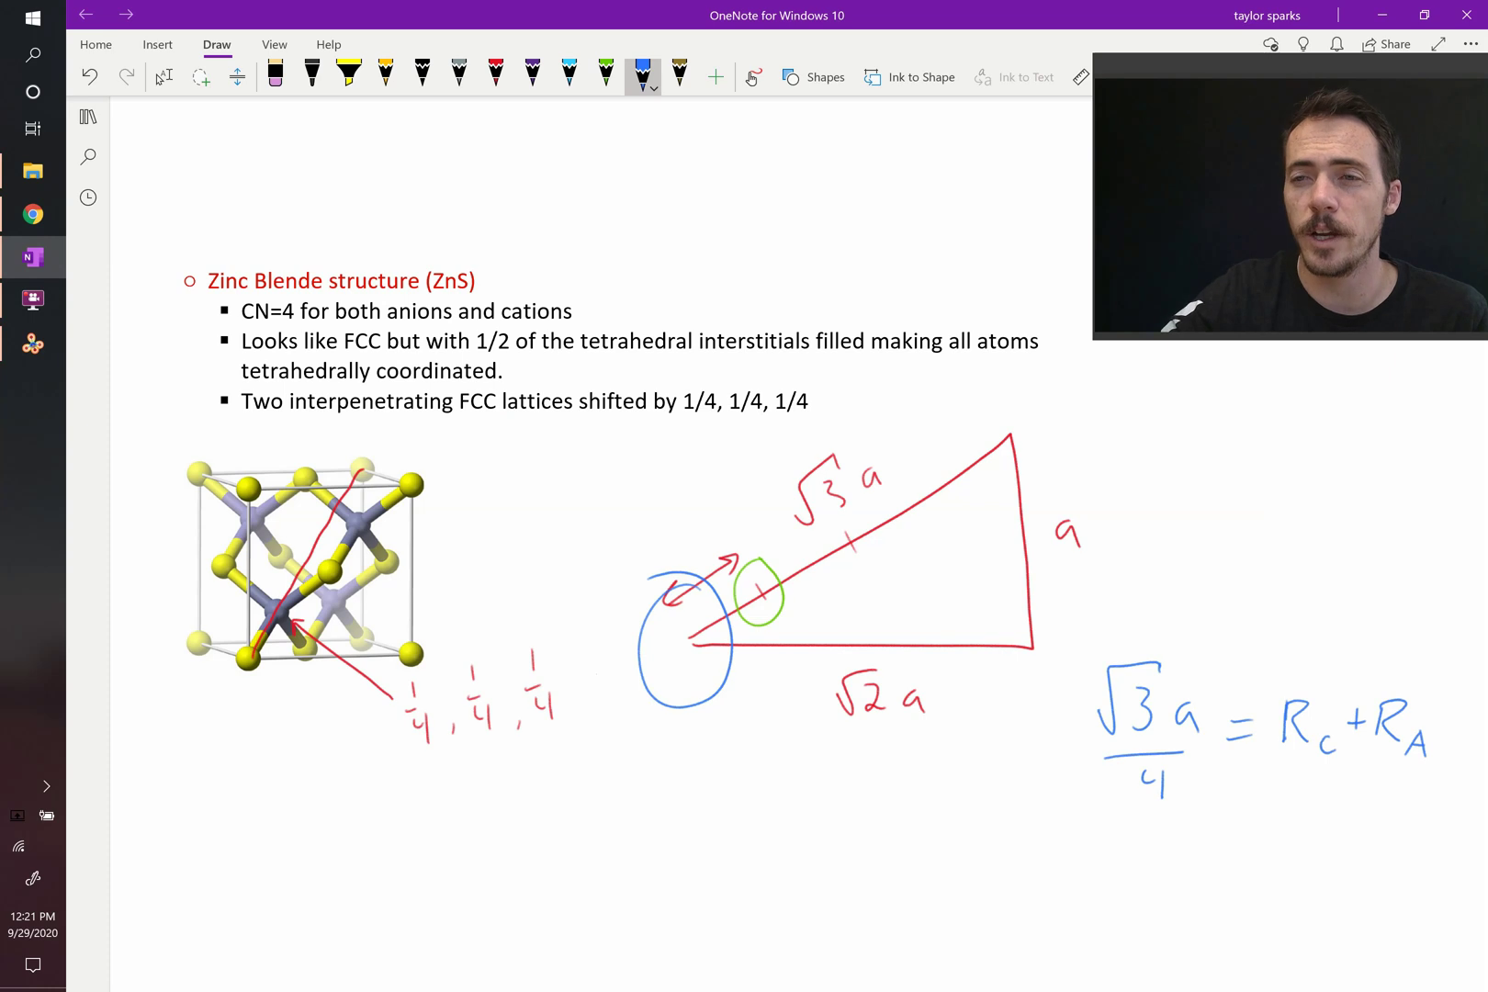
key("Escape")
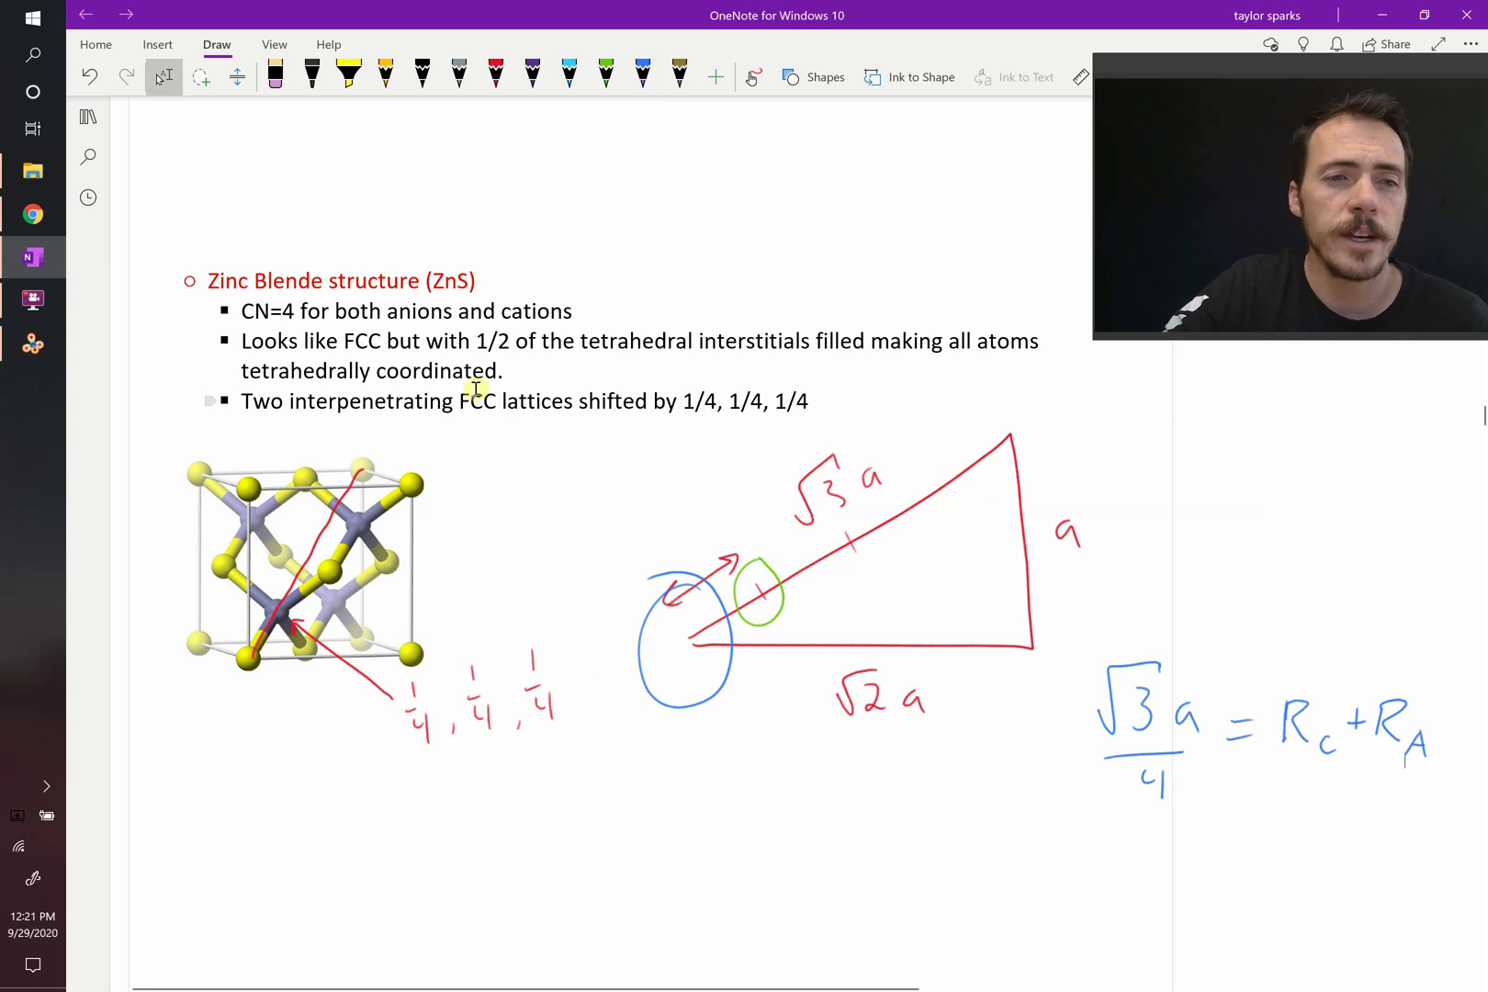
Cut zinc blende to one ball-and-stick cell with x max 1, rotate it, then return to OneNote
left_click(32, 343)
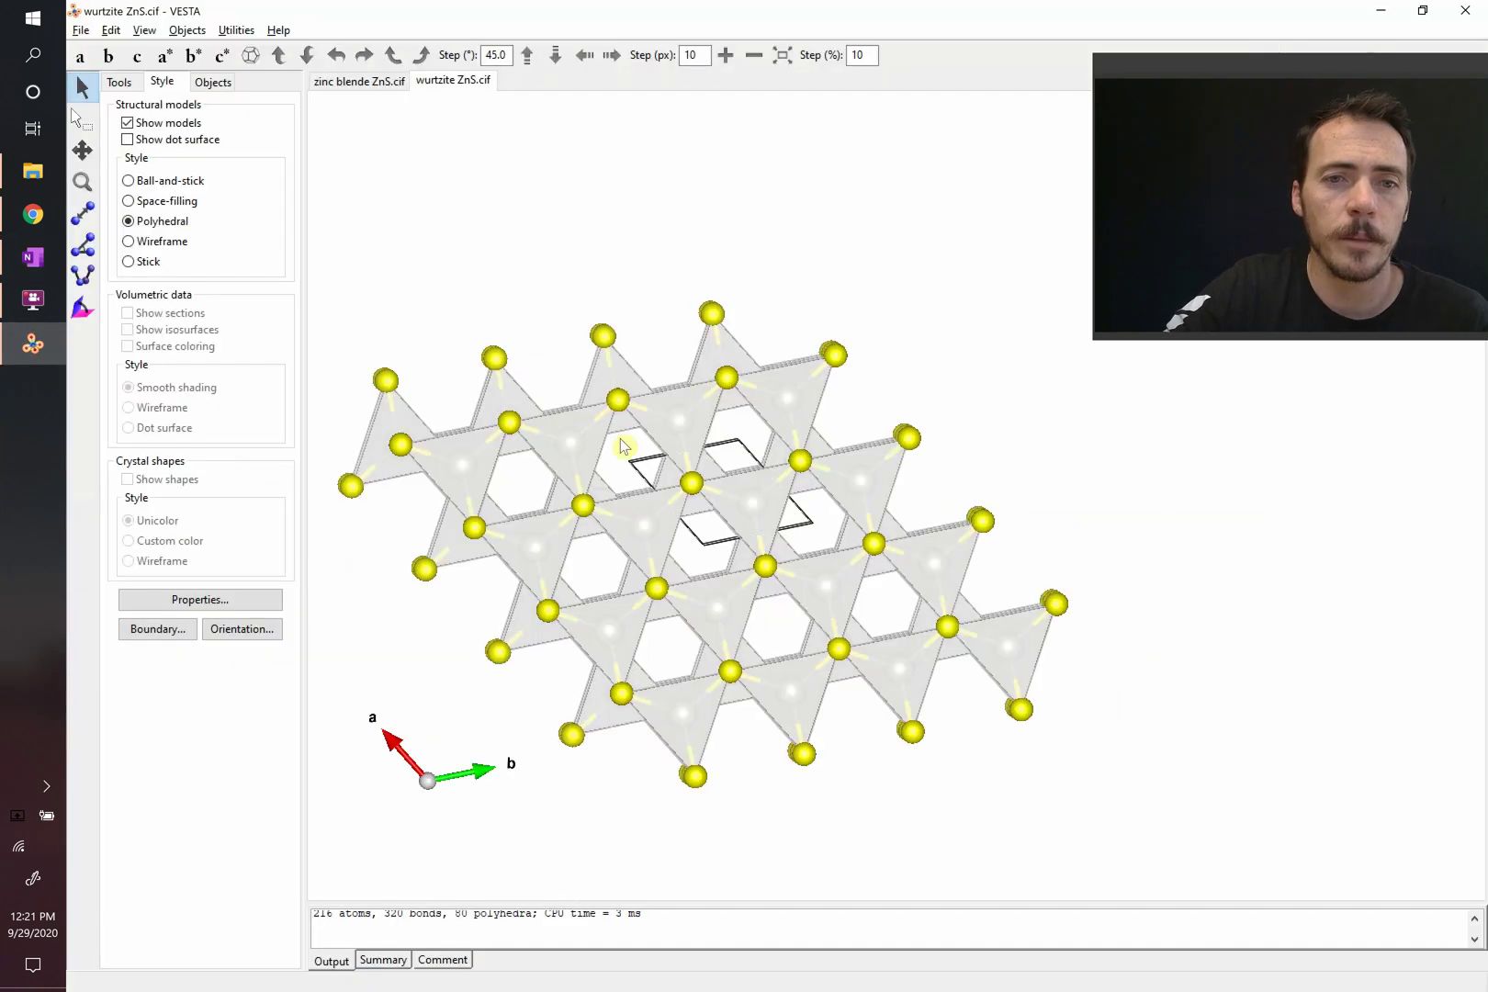
left_click(362, 82)
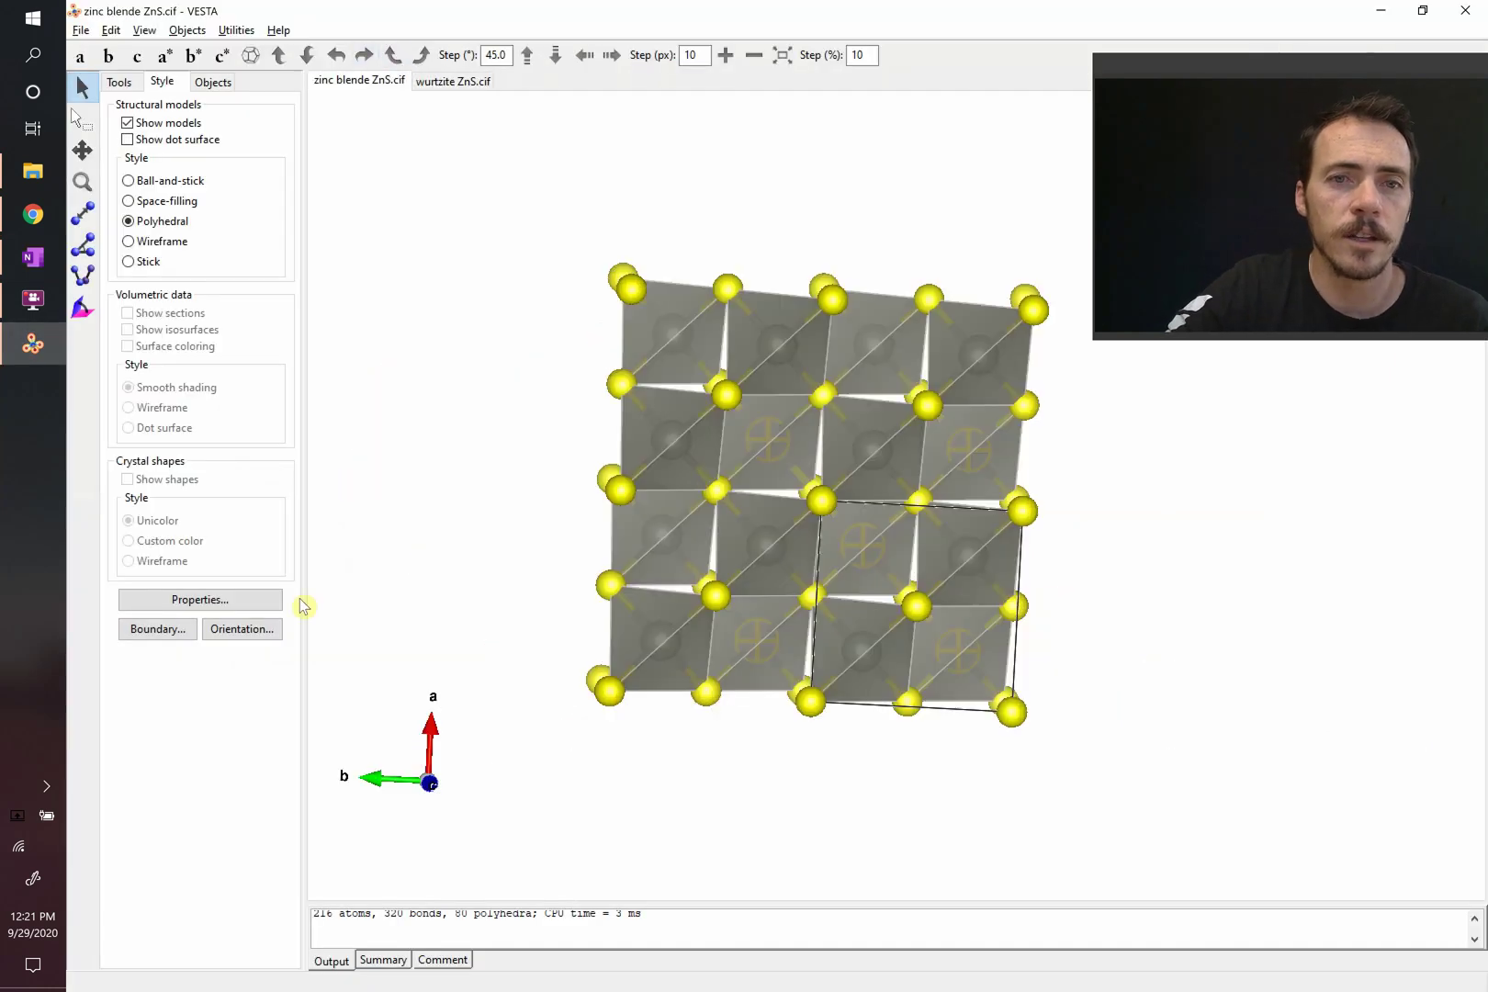
left_click(163, 629)
double_click(384, 104)
type("1")
key("Return")
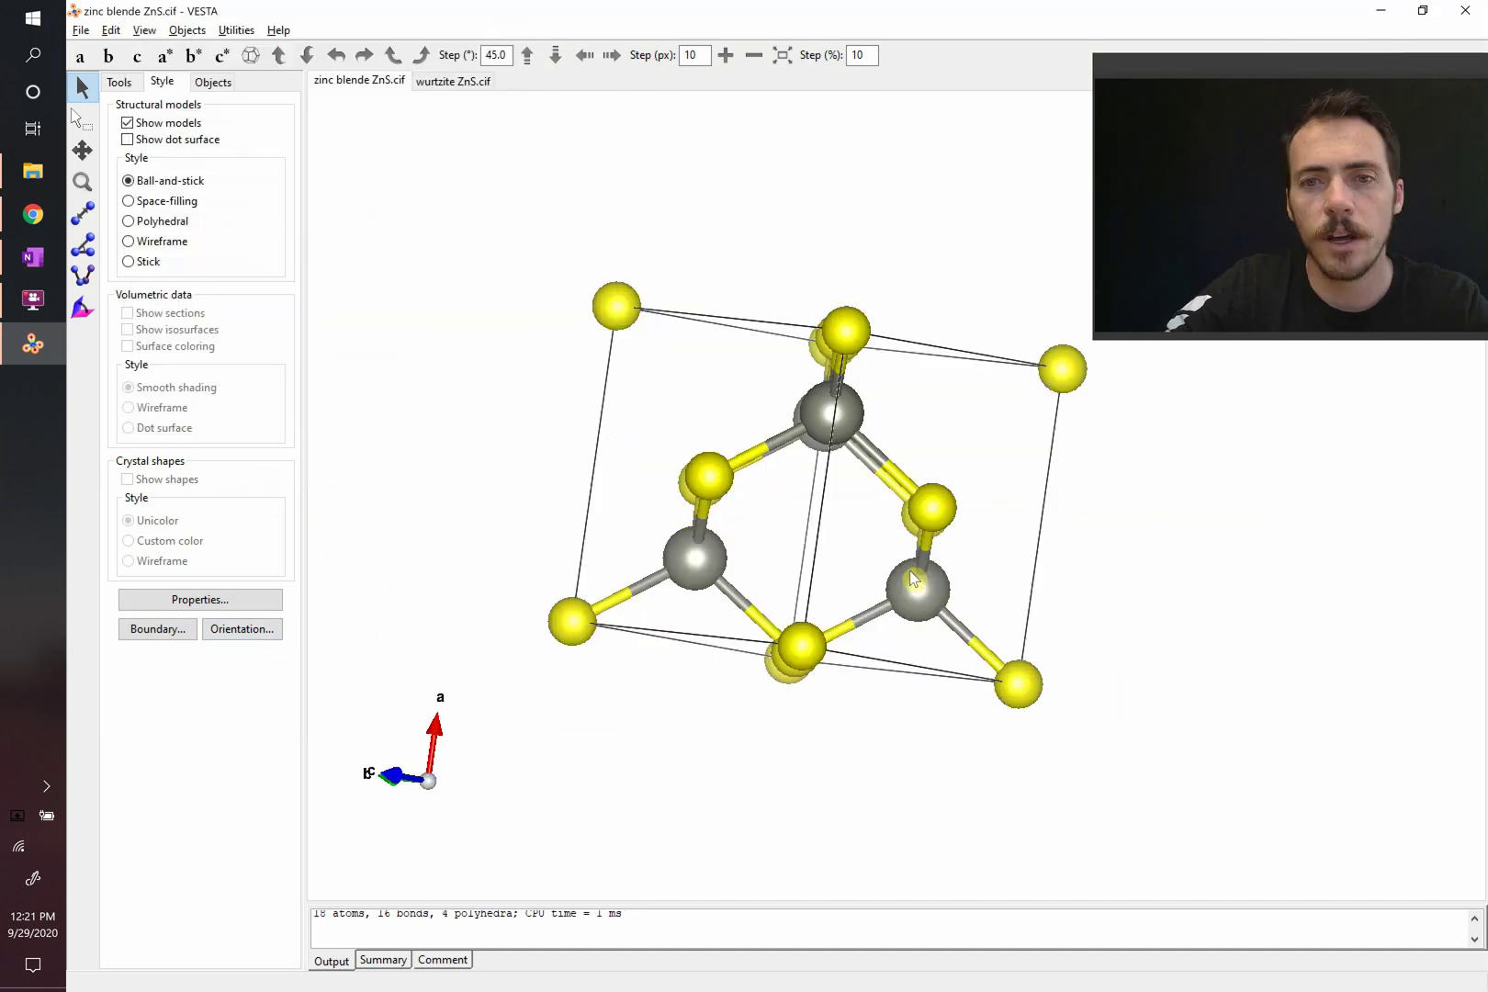
mouse_move(1027, 506)
left_mouse_down()
mouse_move(1150, 578)
mouse_move(1035, 592)
left_mouse_up()
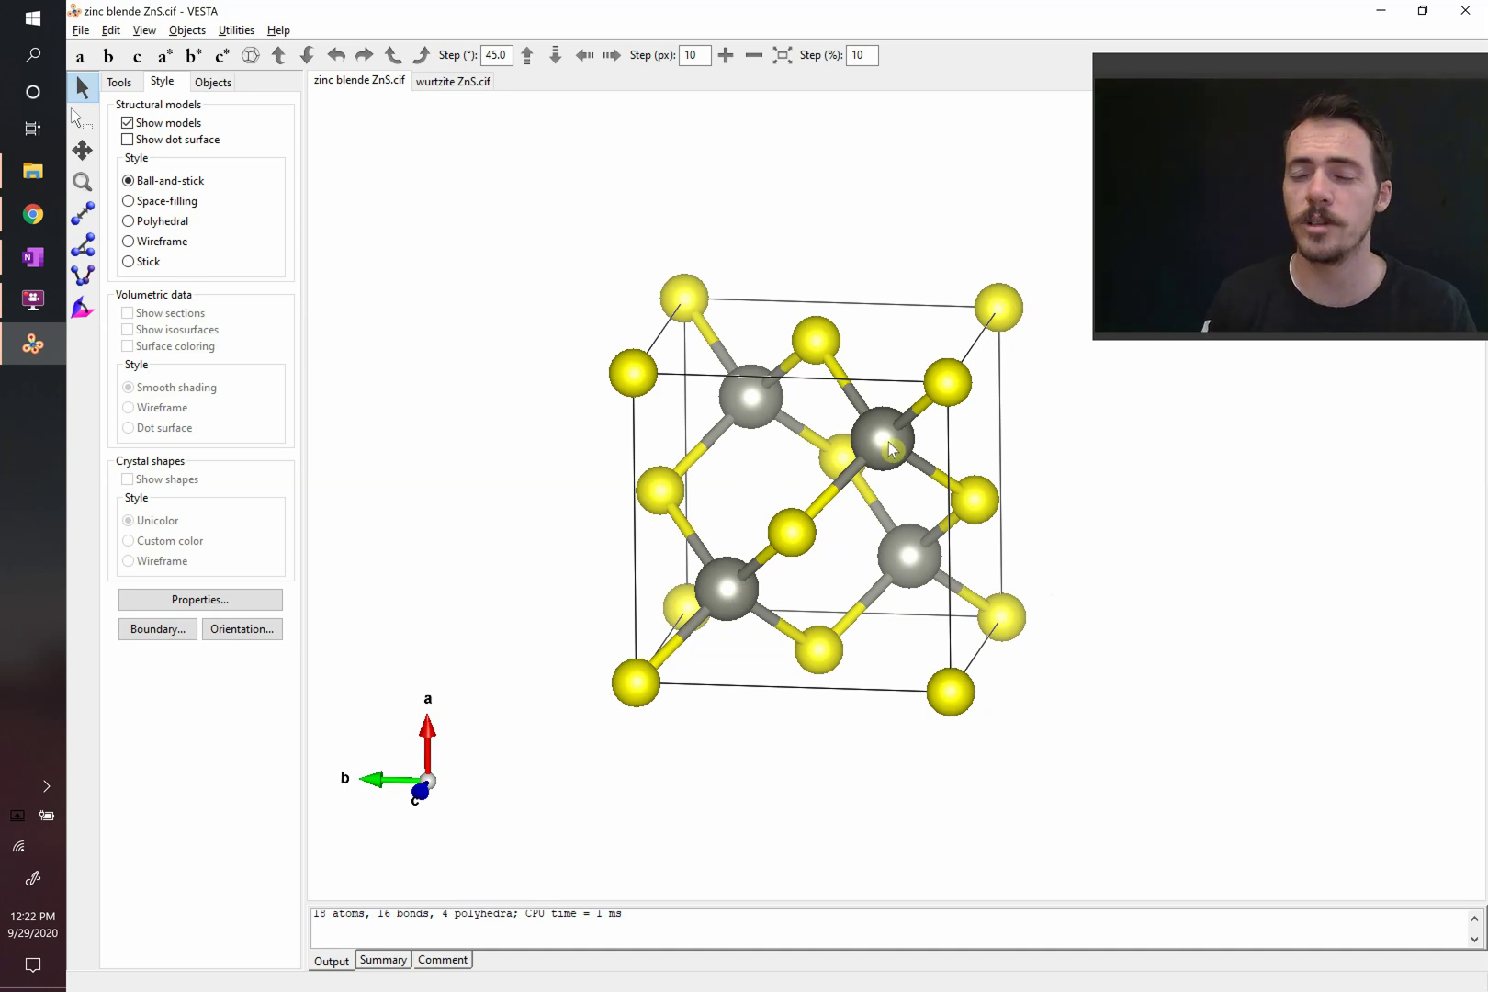
left_click(27, 258)
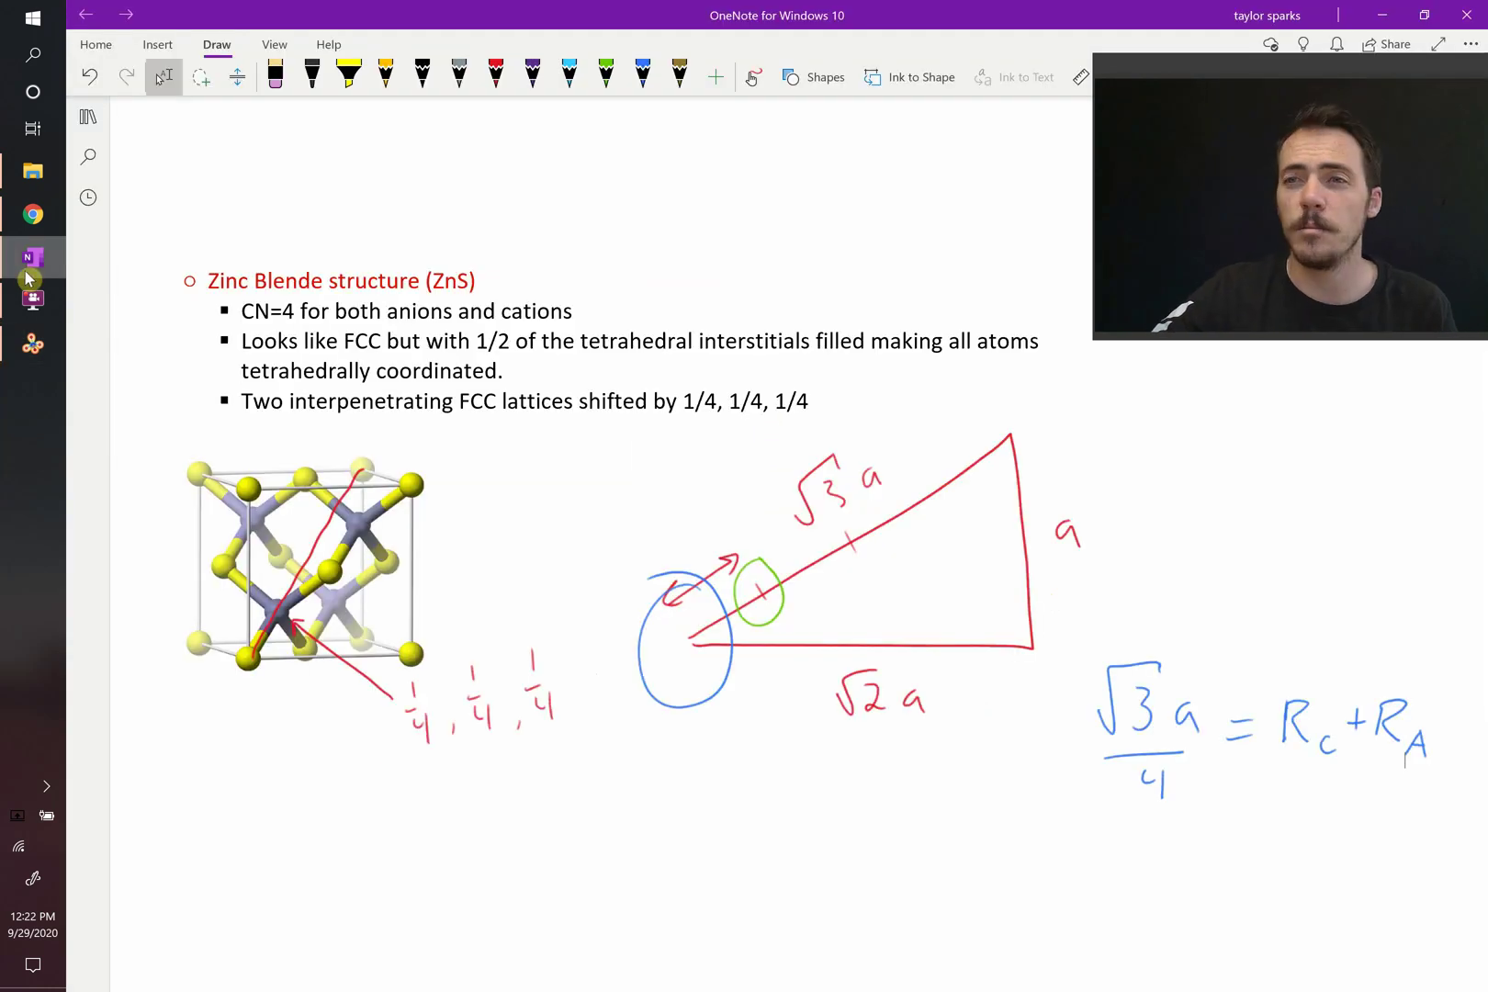